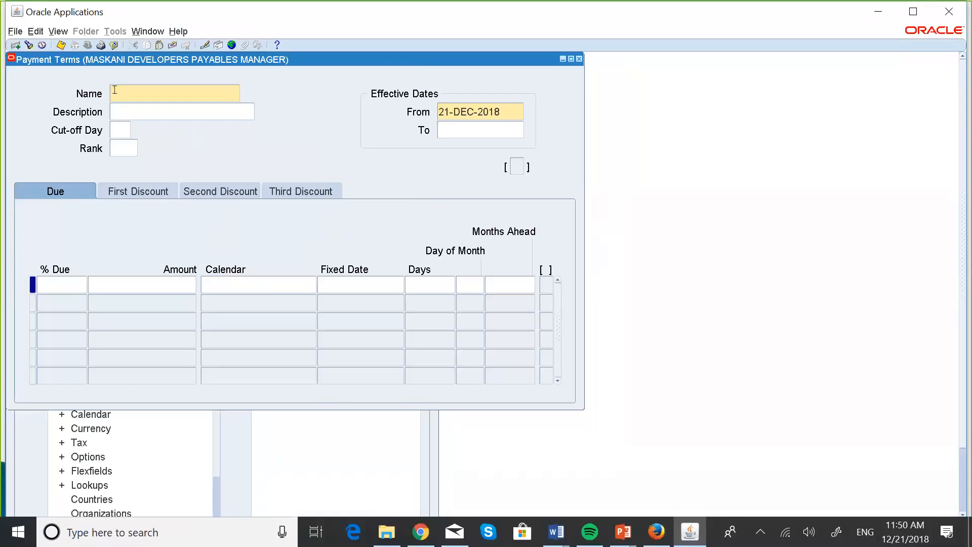
Step: Name the new payment term MASKANI IMMEDIATE
key("Caps_Lock")
type("MASKA")
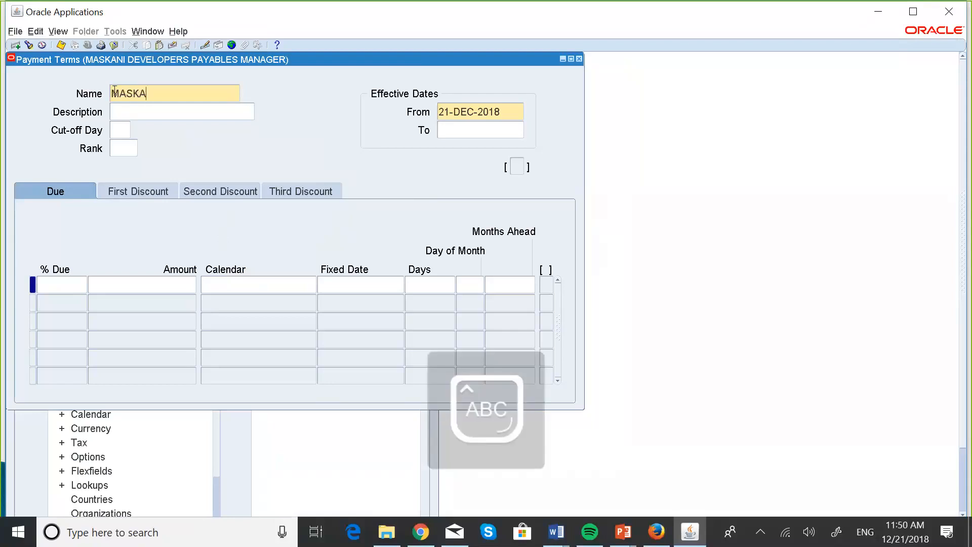
type("NI")
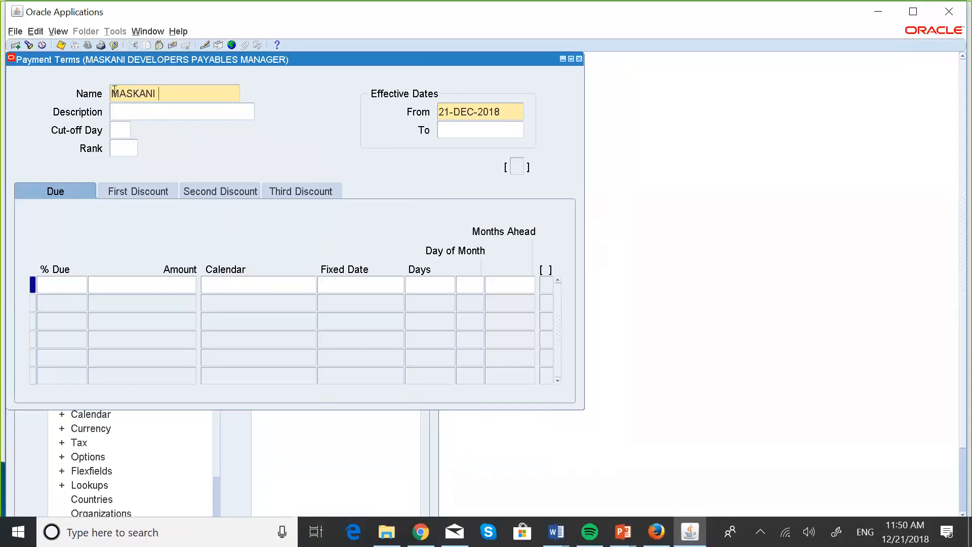
type("IMMEDIA")
type("TE")
Step: Enter "Immediate Payment Terms" as the description of the payment term
type("I")
key("Caps_Lock")
type("mmed")
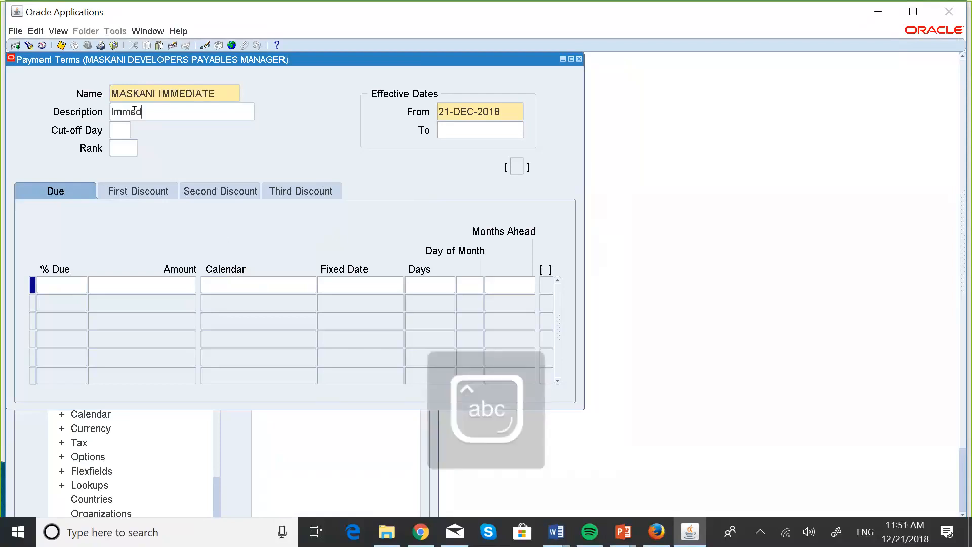
type("iate Payment Terms")
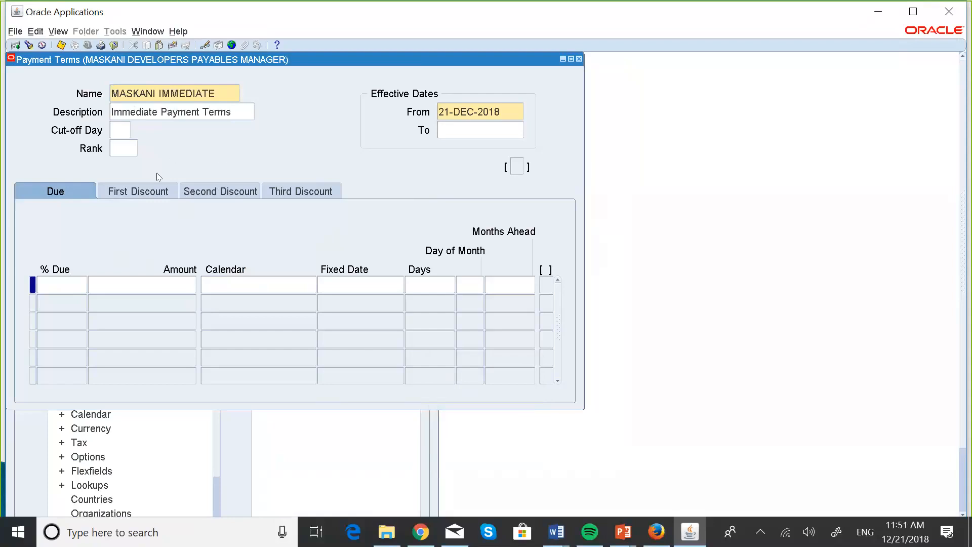
Step: Set the first due line to 100% due in 0 days and save the payment term
left_click(51, 284)
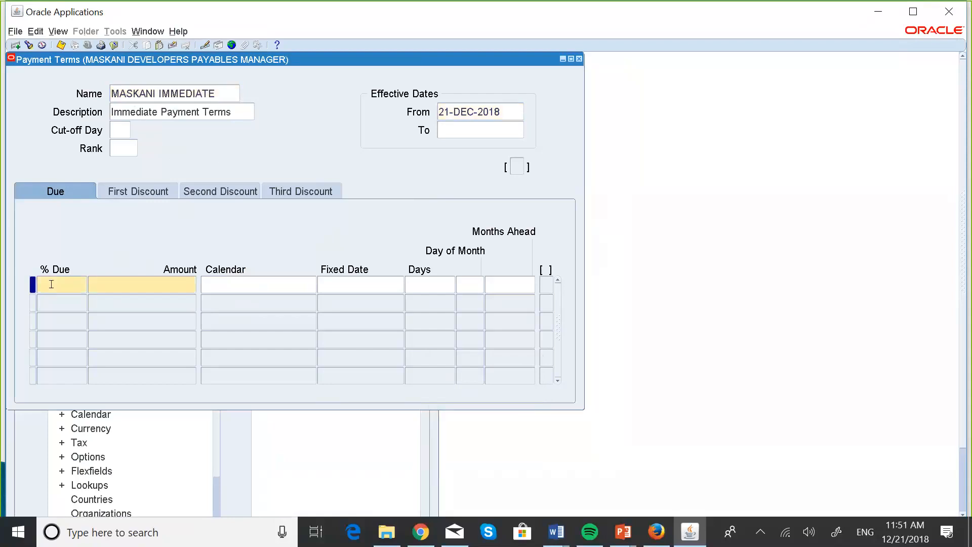
type("100")
left_click(412, 283)
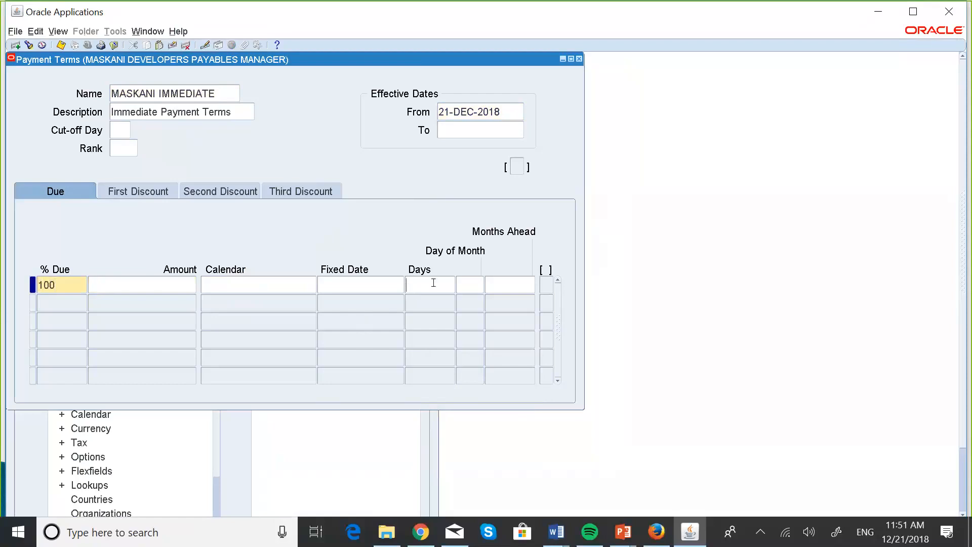
type("0")
left_click(59, 45)
left_click(146, 93)
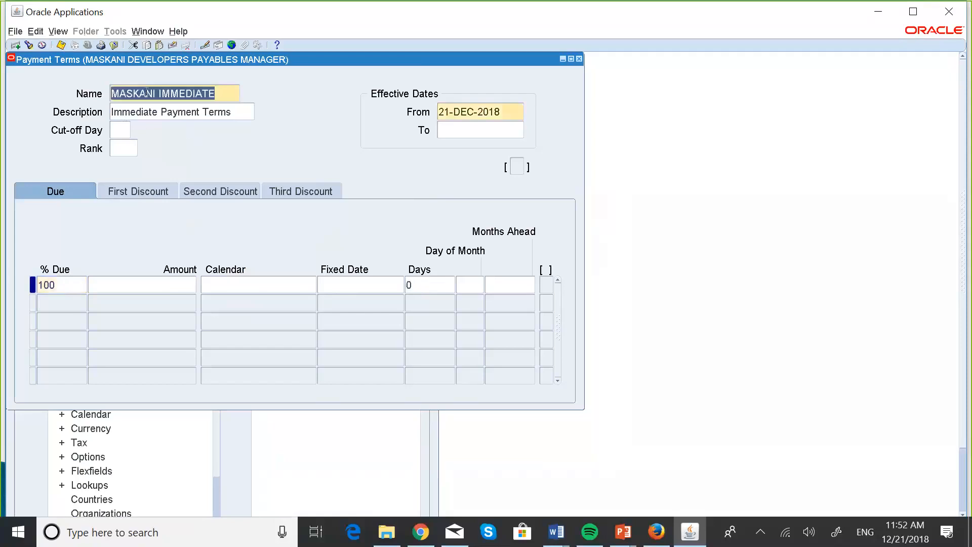
Step: Create another payment term record and name it MASKANI NET 30
left_click(15, 45)
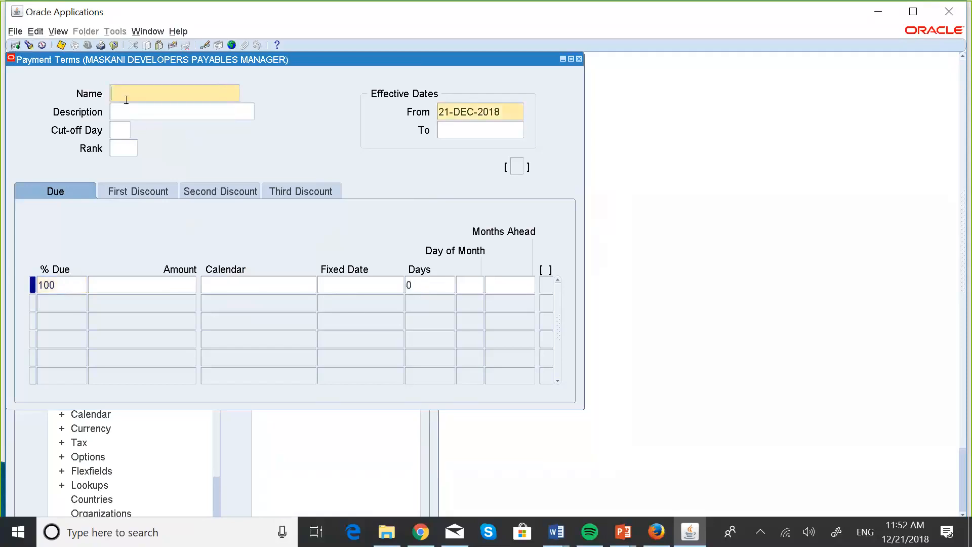
key("Caps_Lock")
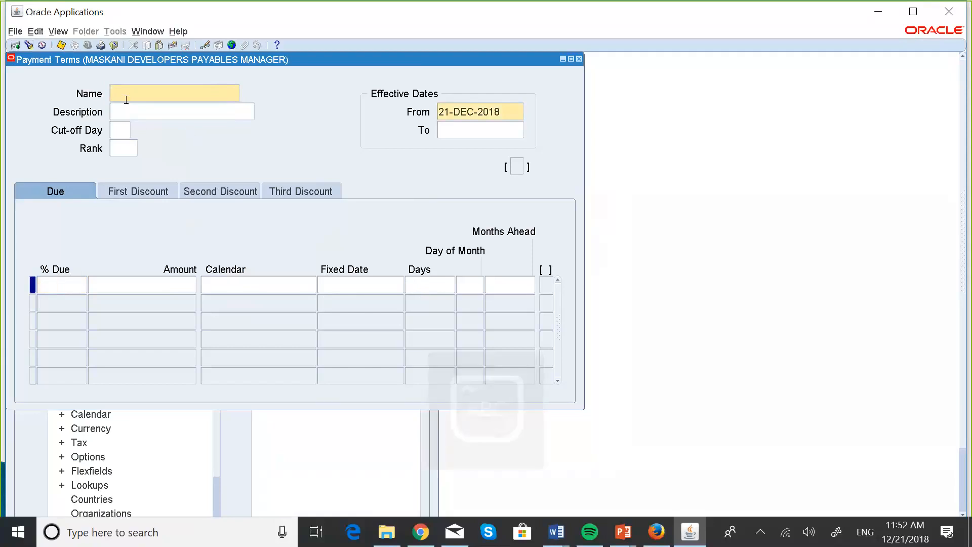
type("MASKAN")
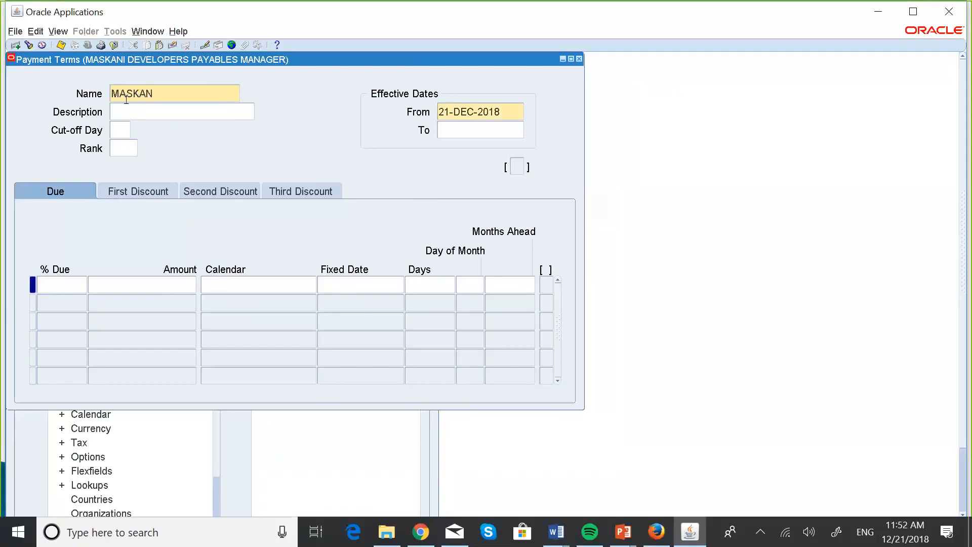
type("I N")
type("ET")
type(" 3")
type("0")
type("Net")
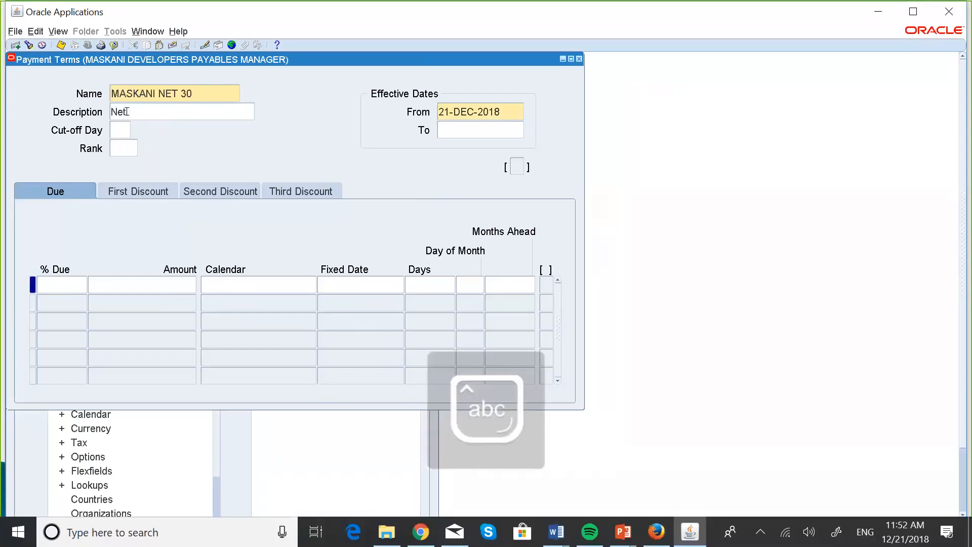
Step: Describe the MASKANI NET 30 term as "Payment due in 30 Days"
key("BackSpace")
key("BackSpace")
key("BackSpace")
type("Payme")
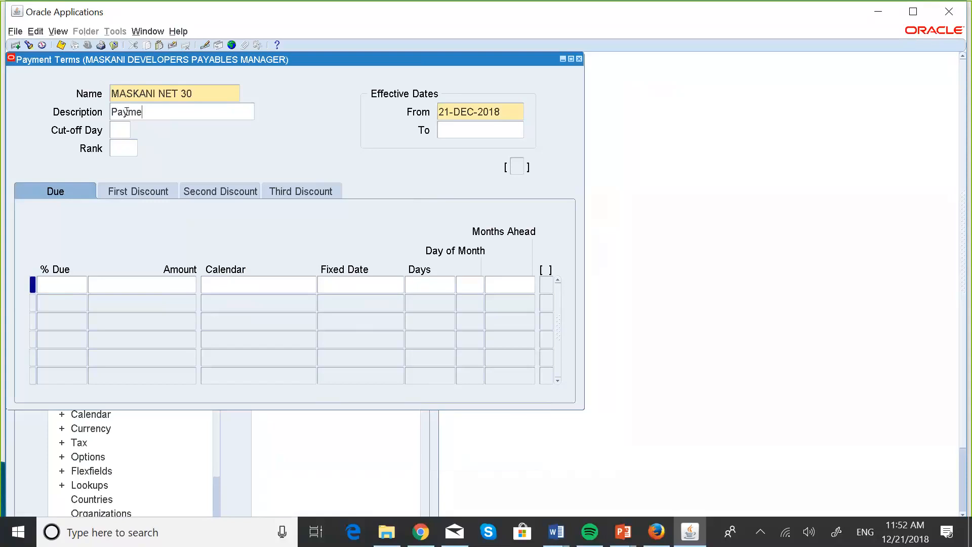
type("nt du")
key("Caps_Lock")
type("e ")
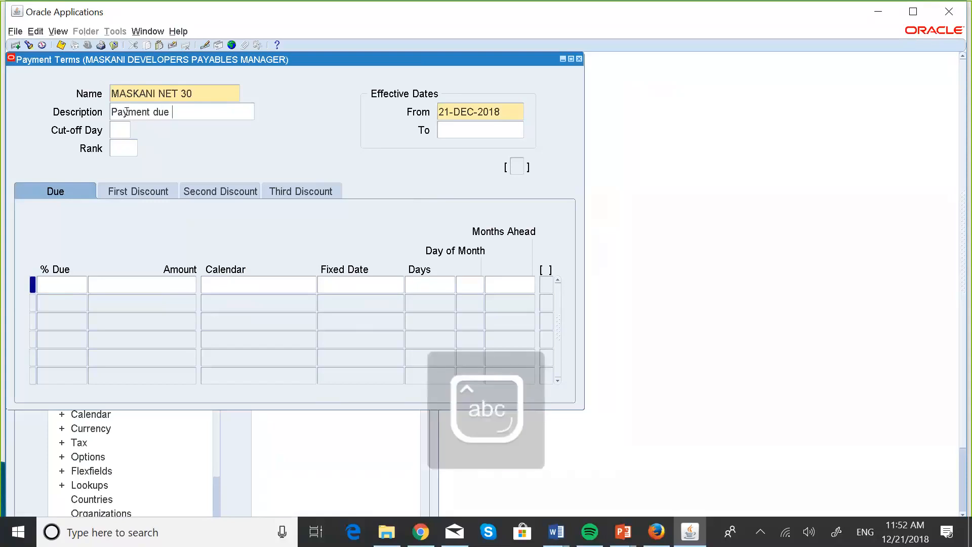
type("in")
key("Caps_Lock")
type("30 D")
key("Caps_Lock")
type("ays")
key("BackSpace")
type("s")
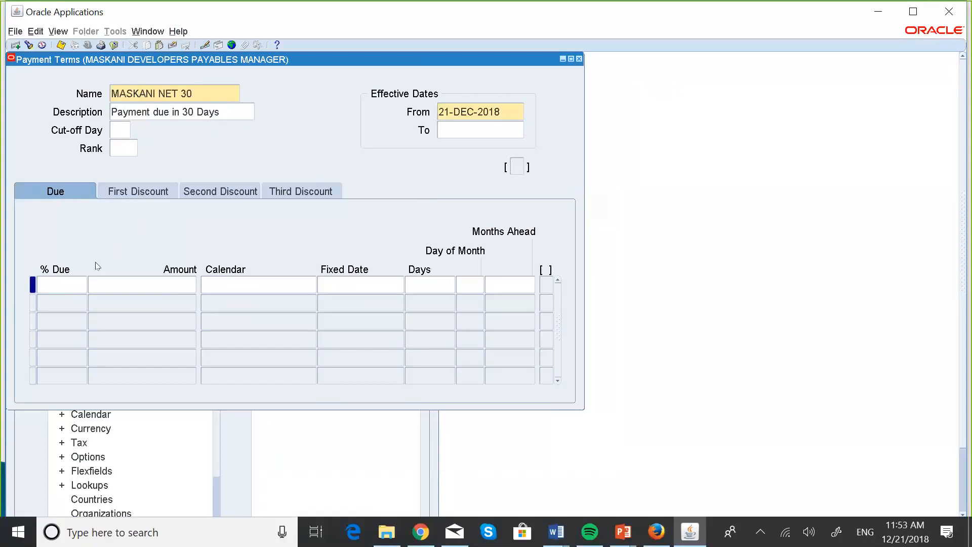
Step: Make 100% due in 30 days on the first due line of MASKANI NET 30 and save the record
left_click(53, 280)
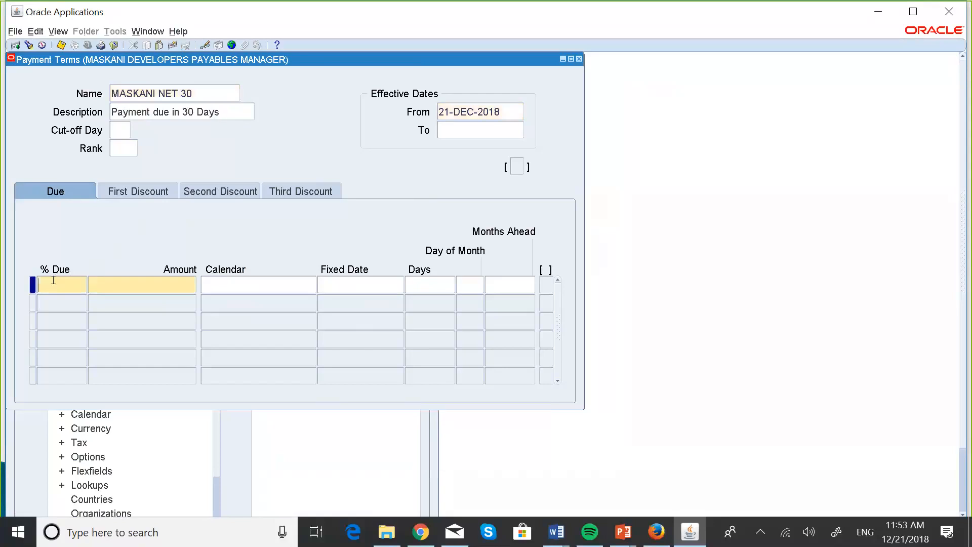
type("100")
left_click(427, 285)
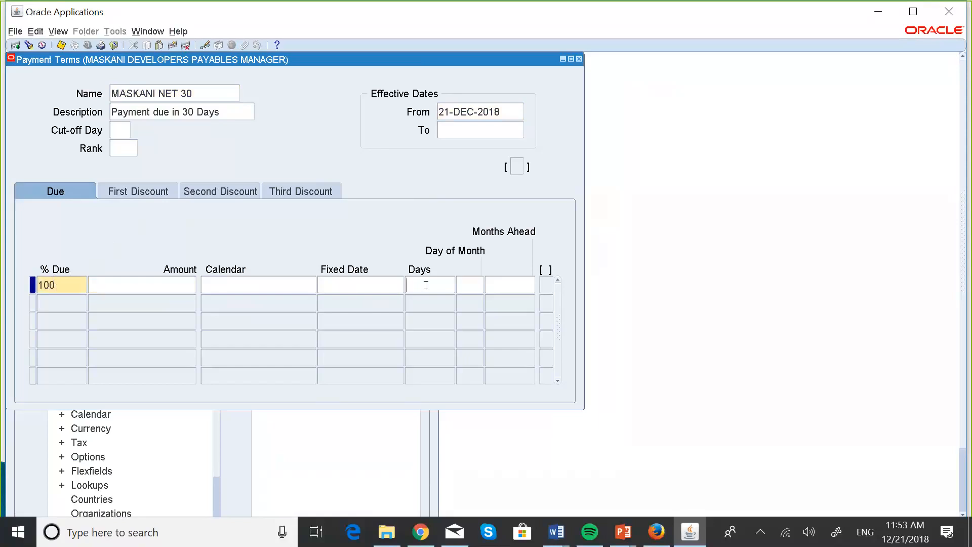
type("30")
left_click(60, 48)
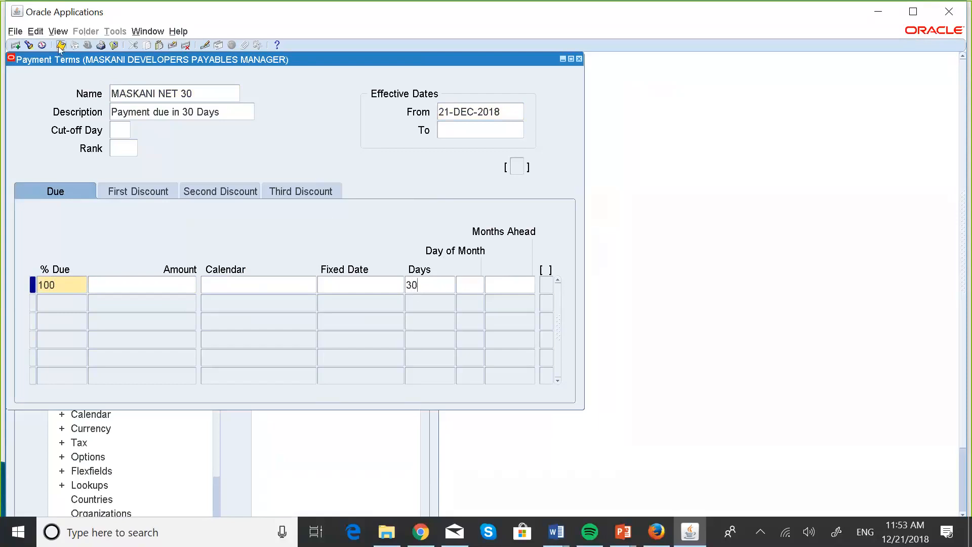
left_click(213, 89)
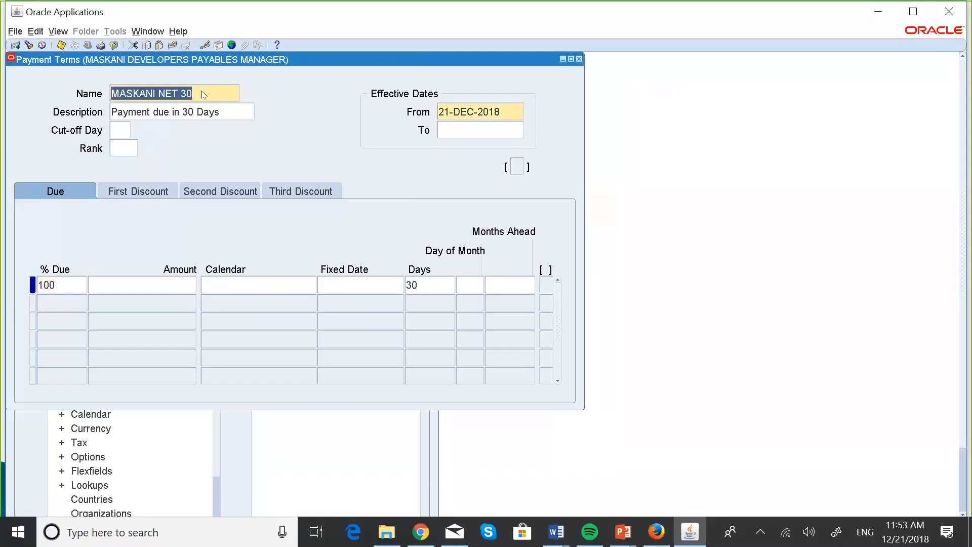
Step: Switch to the PowerPoint slide show, view the Payment Terms Examples slide, and return to Oracle Applications
key("super+Tab")
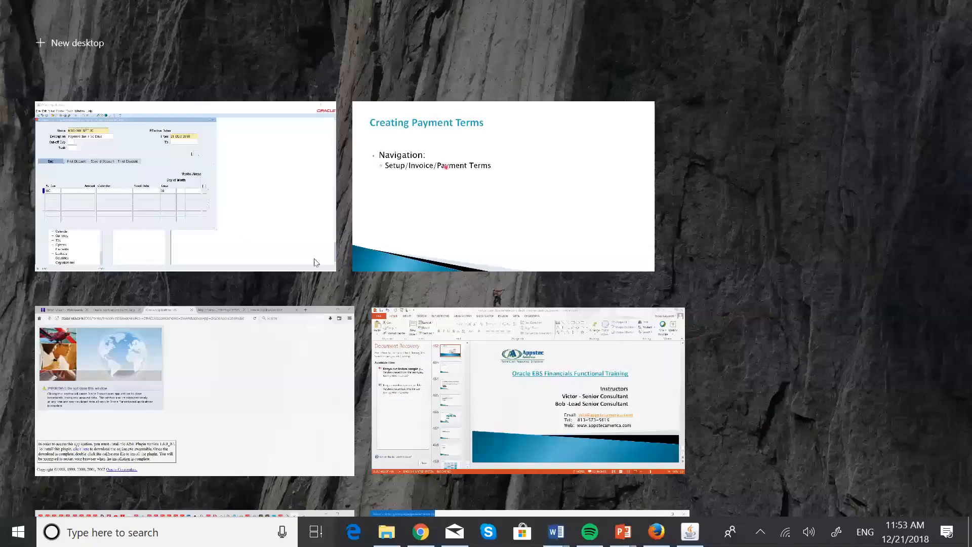
left_click(447, 197)
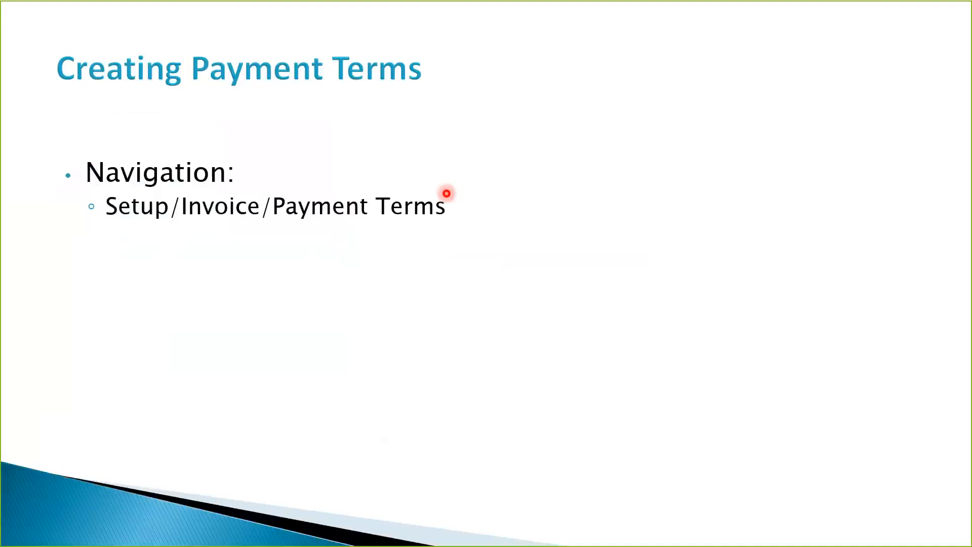
left_click(445, 191)
left_click(446, 192)
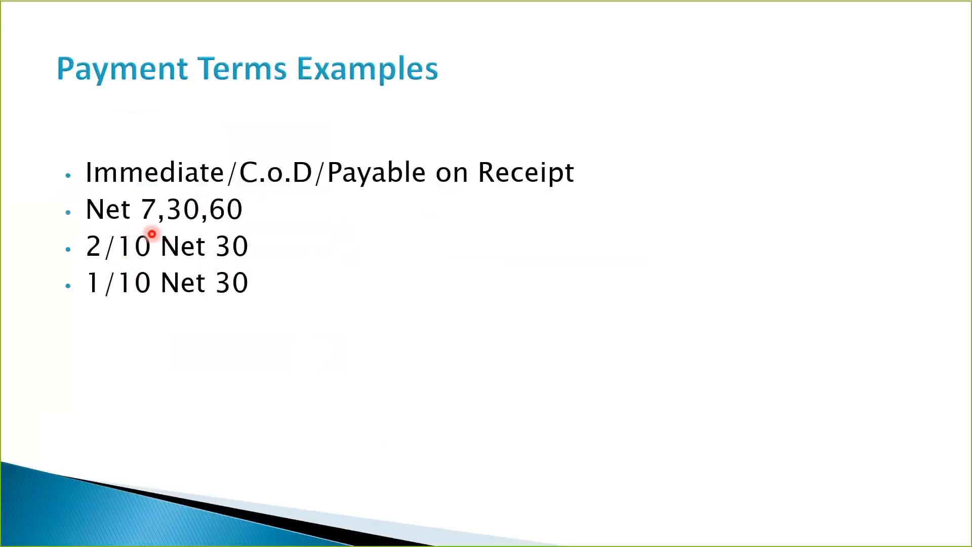
key("super+Tab")
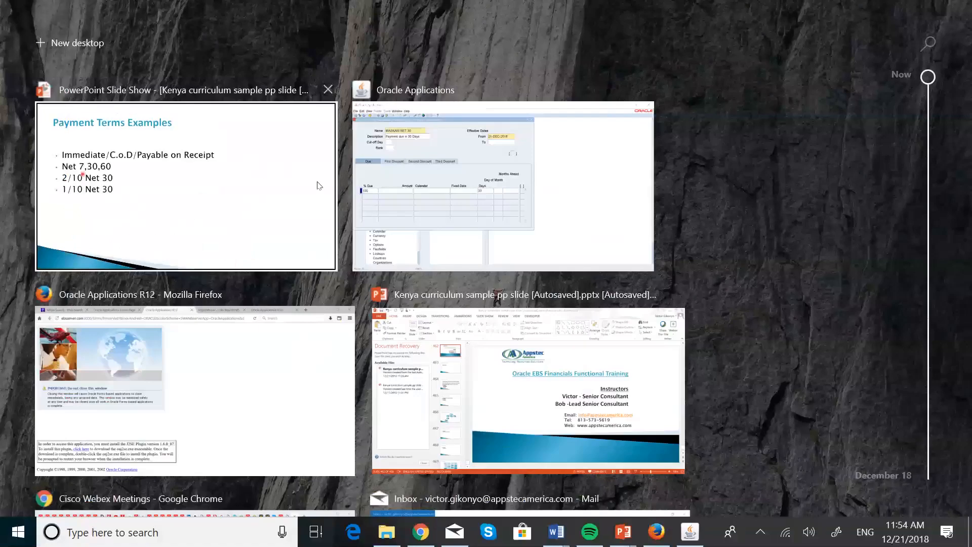
left_click(403, 180)
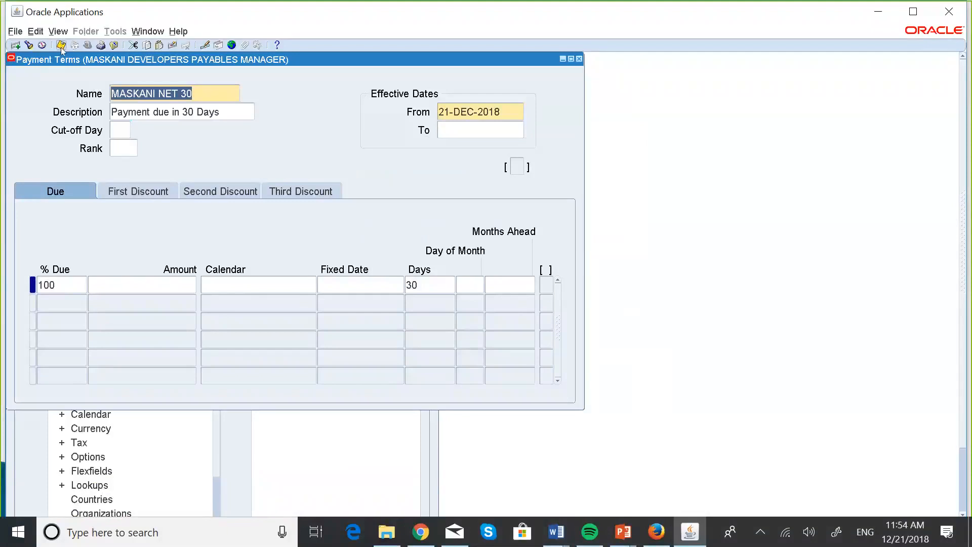
Step: Create a new payment term named MASKANI 2/10 NET 30 and reuse the name as its description
left_click(15, 45)
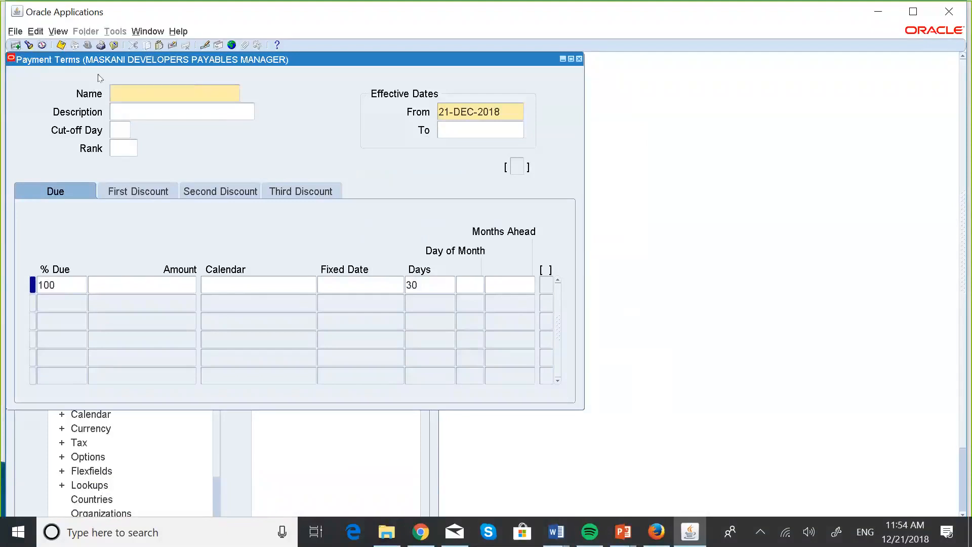
type("MASKANI 2/10 NET 30")
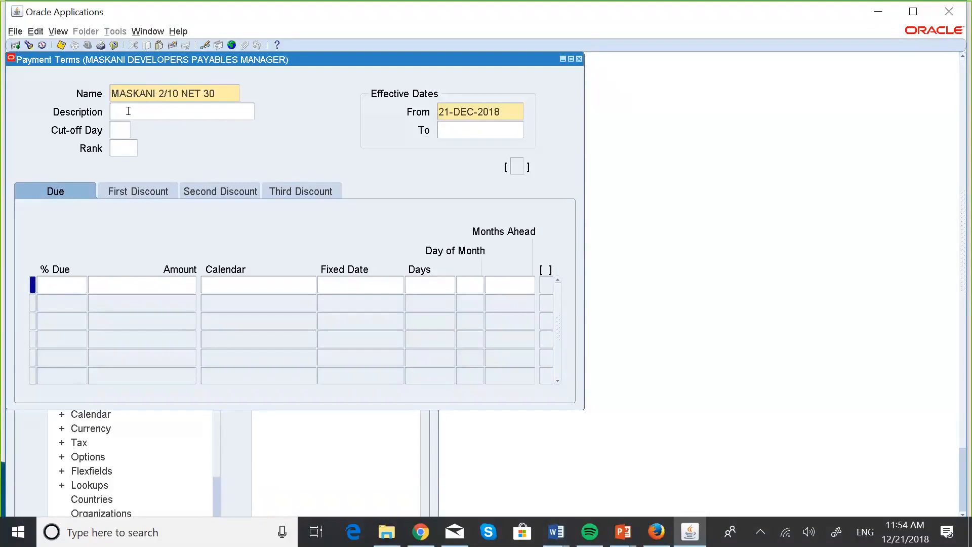
key("ctrl+a")
key("ctrl+c")
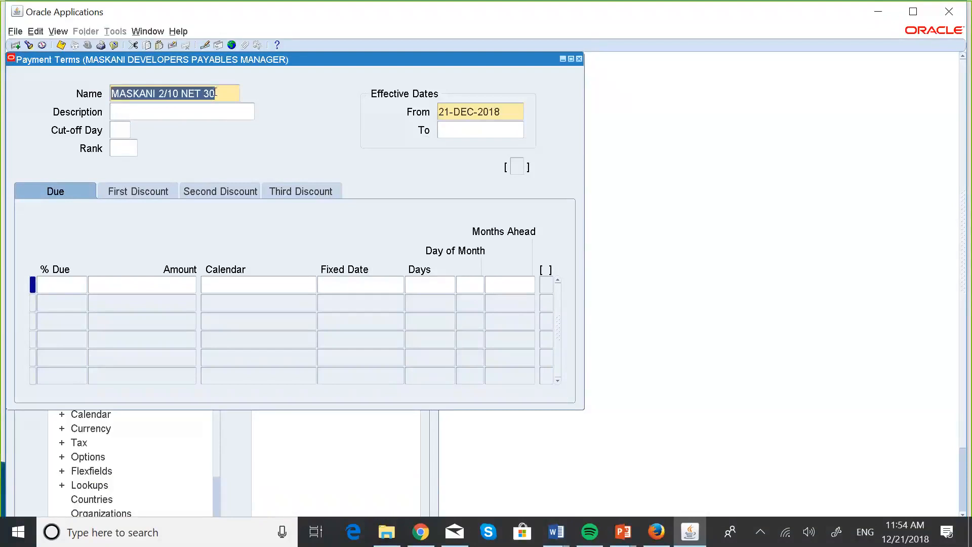
left_click(169, 110)
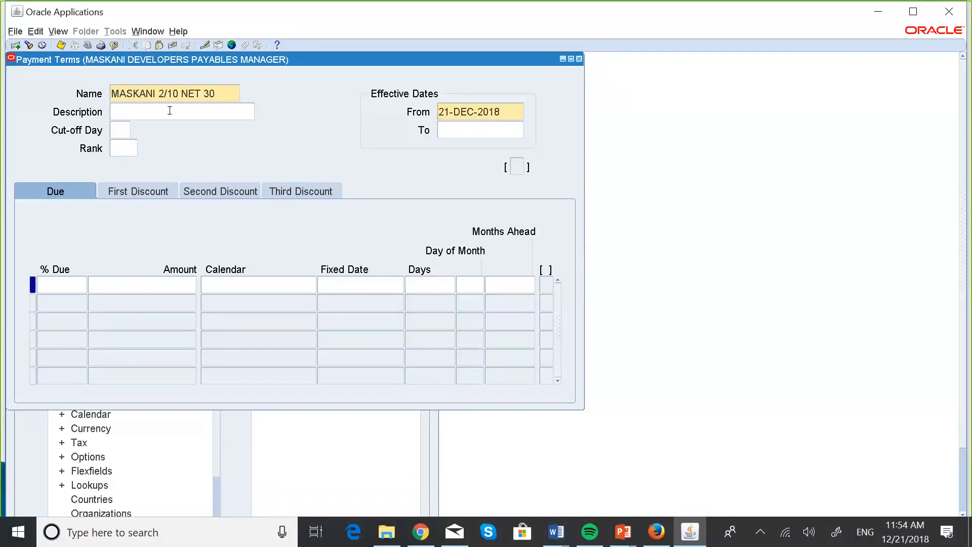
key("ctrl+v")
Step: Set the first due line of MASKANI 2/10 NET 30 to 100% due in 30 days
left_click(53, 280)
type("100")
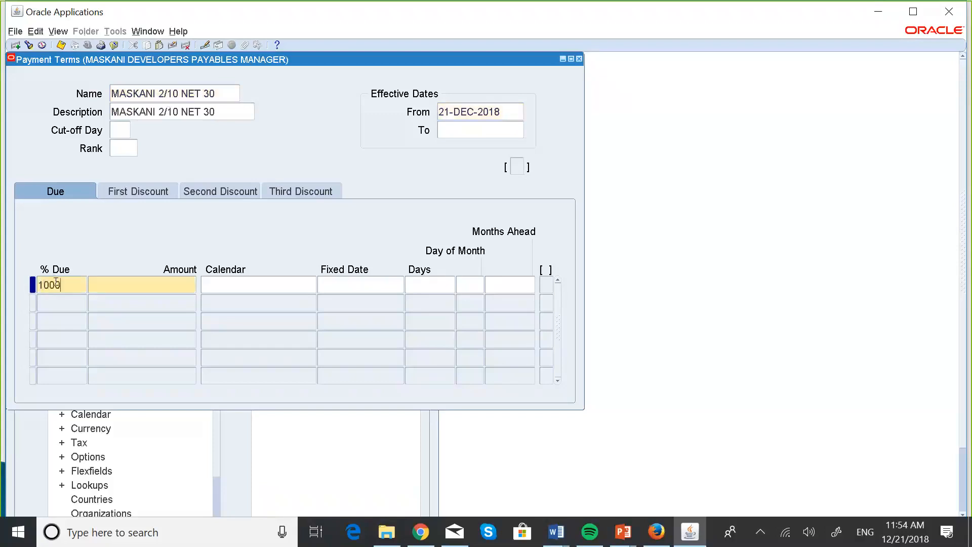
key("BackSpace")
left_click(415, 280)
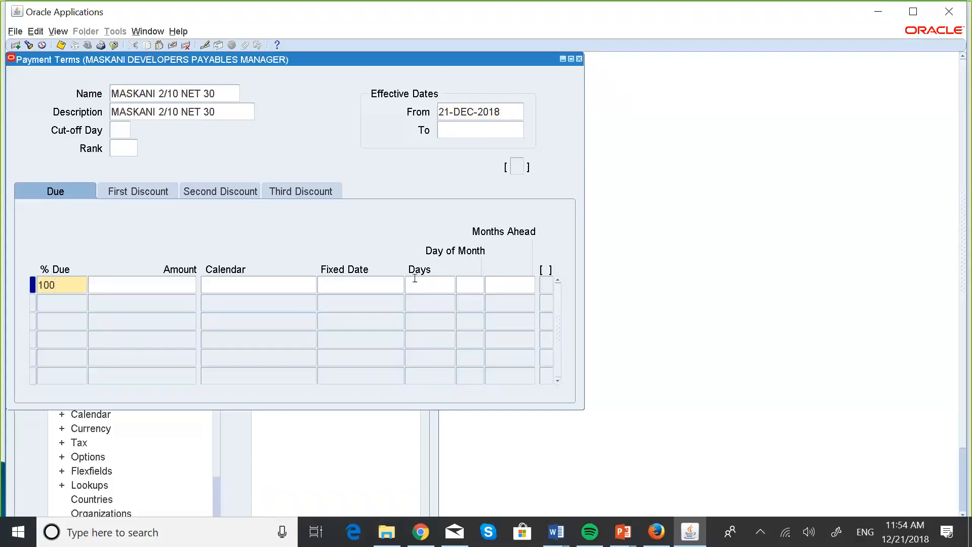
type("30")
Step: Define a first discount of 2% within 10 days for the payment term and save it
left_click(141, 191)
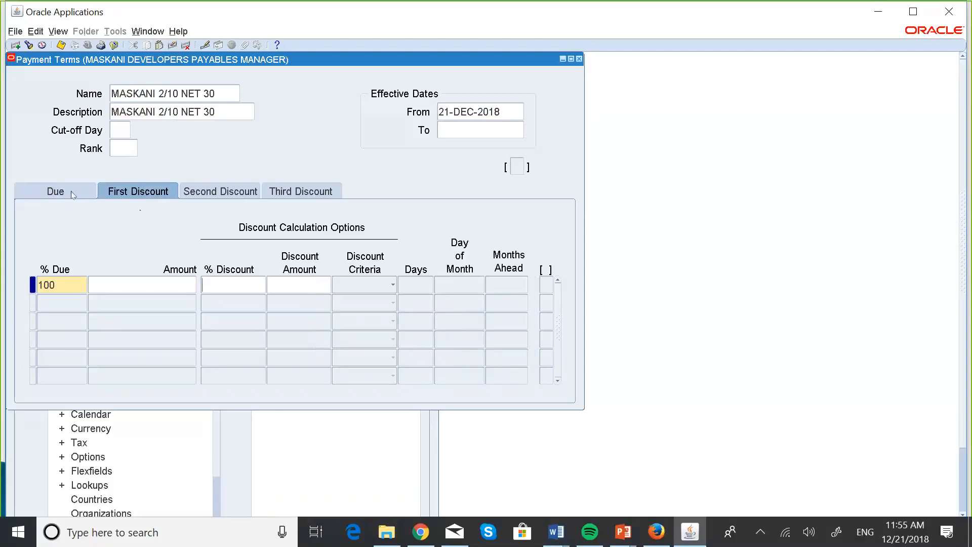
left_click(236, 287)
type("2")
left_click(404, 283)
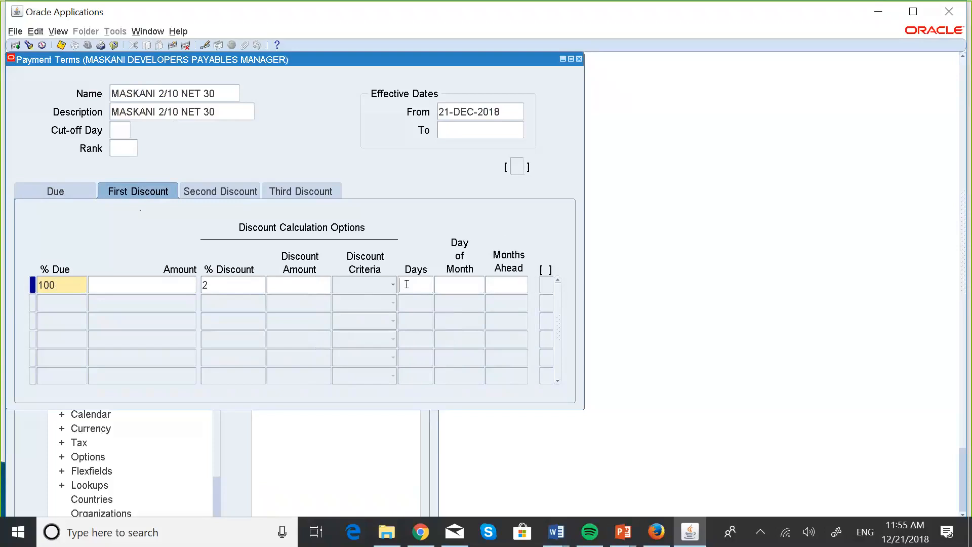
type("10")
left_click(62, 45)
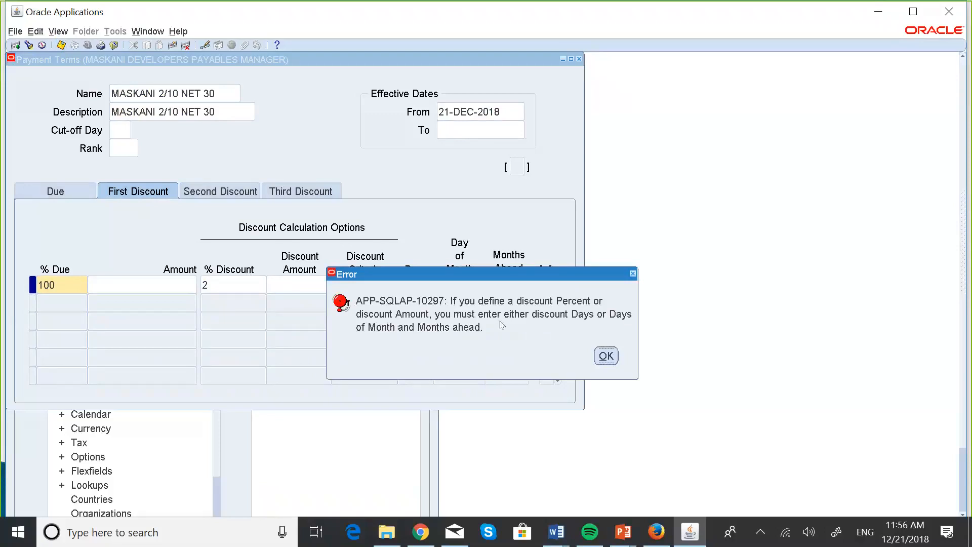
left_click(606, 356)
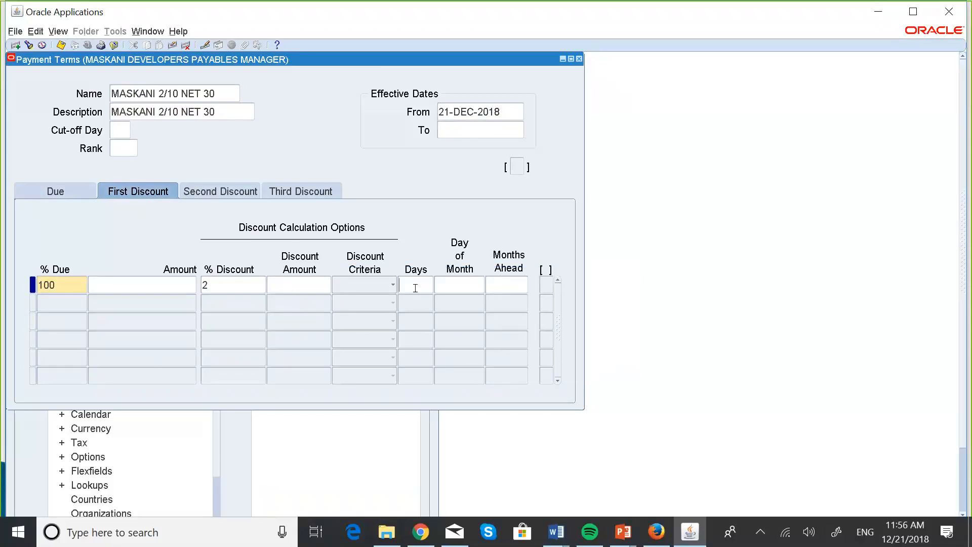
type("10")
left_click(61, 45)
Step: Switch to the PowerPoint slide show to review the Payment Terms Examples slide
key("super+Tab")
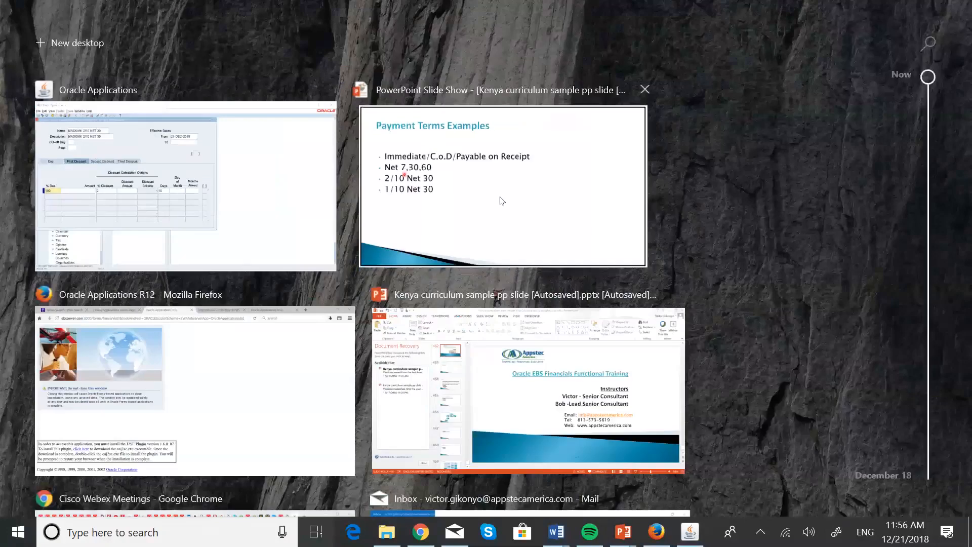
left_click(502, 200)
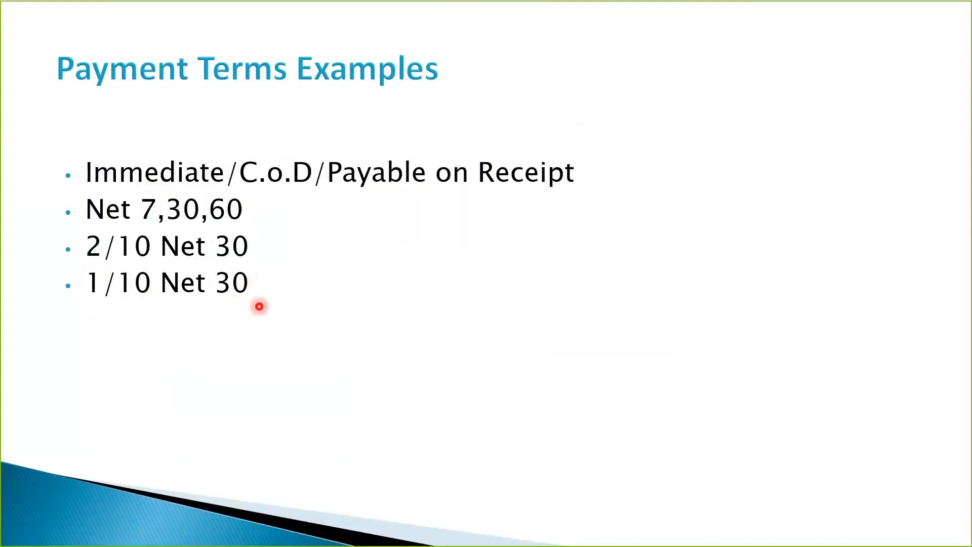
Step: Switch back to Oracle Applications and start a new payment term named MASKANI 1/10 NET 60
key("ctrl+super+Left")
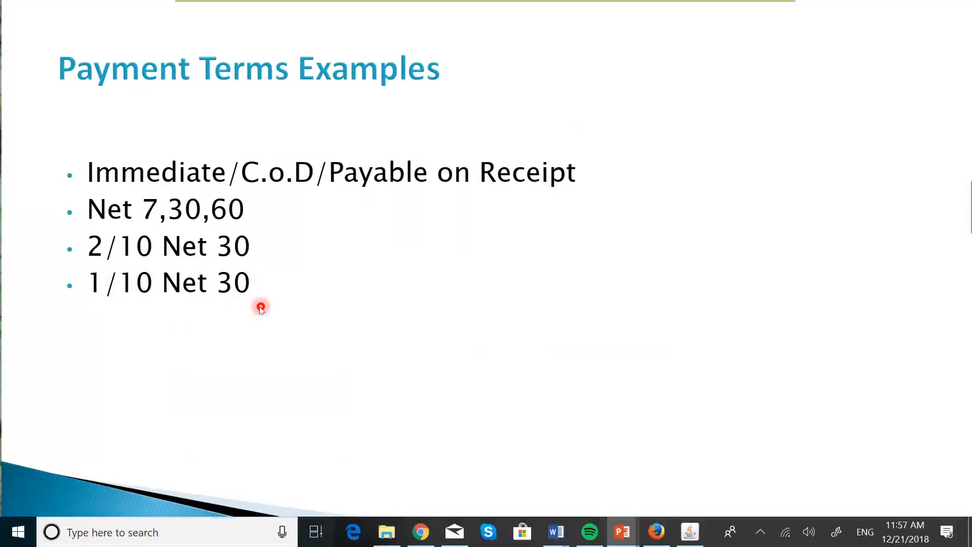
key("super+Tab")
left_click(503, 278)
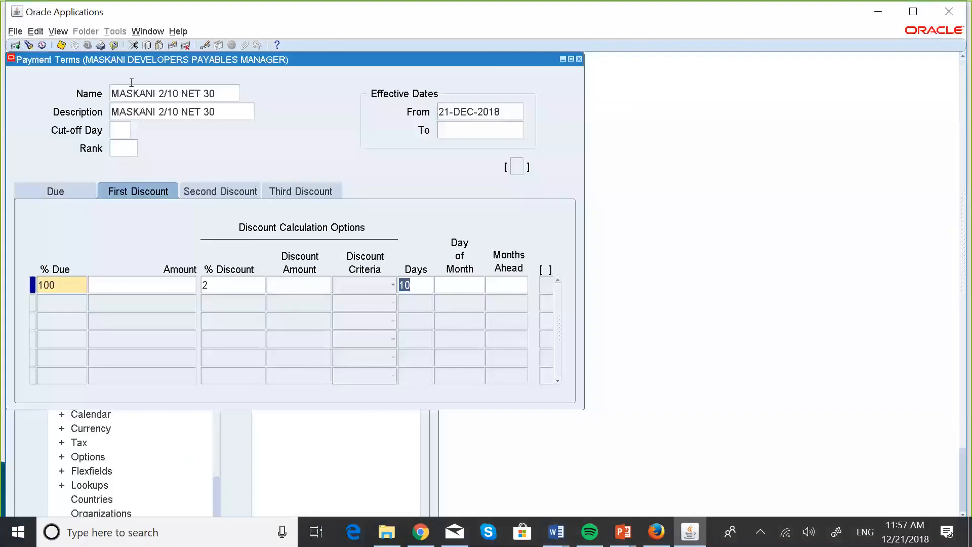
left_click(130, 91)
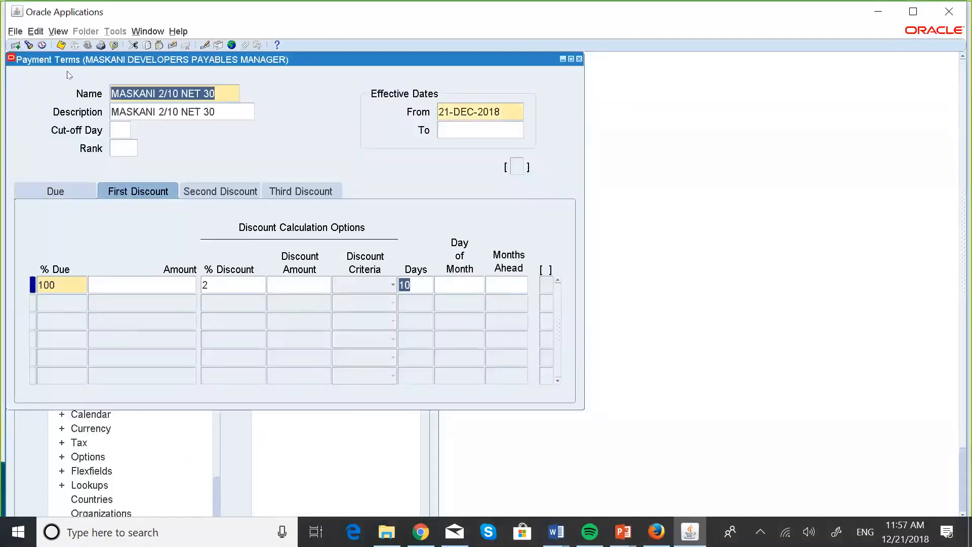
left_click(14, 47)
type("M")
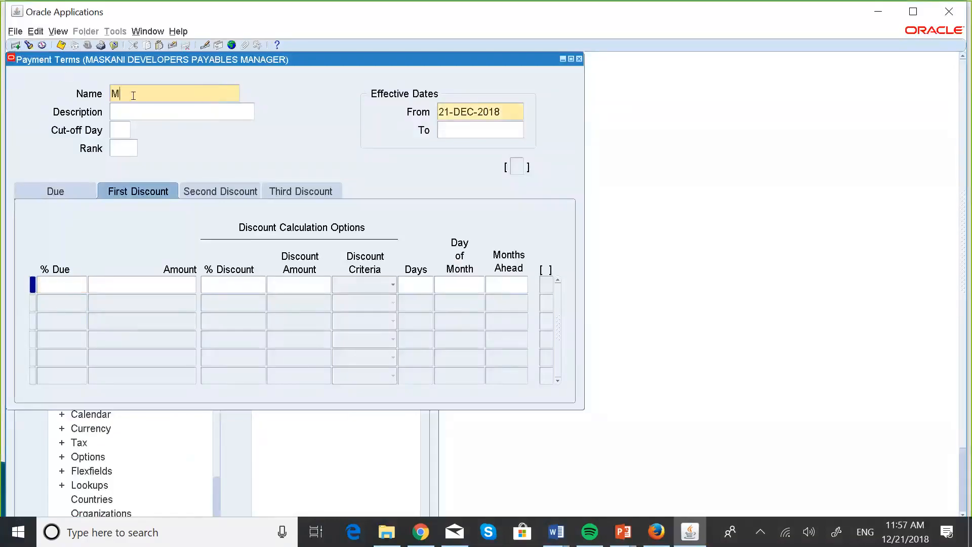
type("ASKANI 1/10 NET 60")
Step: Copy the payment term's name, MASKANI 1/10 NET 60, into its description
key("shift+Left")
key("shift+Left")
key("shift+Left")
key("shift+Left")
key("shift+Left")
key("shift+Left")
key("shift+Left")
key("shift+Left")
key("shift+Left")
key("shift+Left")
key("shift+Left")
key("shift+Left")
key("shift+Left")
key("shift+Left")
key("shift+Left")
key("shift+Left")
key("shift+Left")
key("shift+Left")
key("shift+Left")
key("ctrl+c")
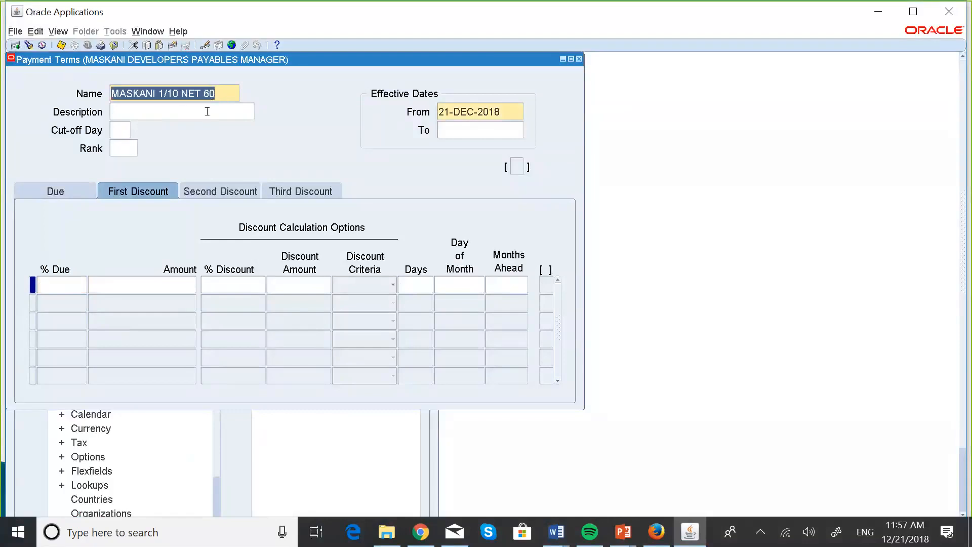
left_click(207, 111)
key("ctrl+v")
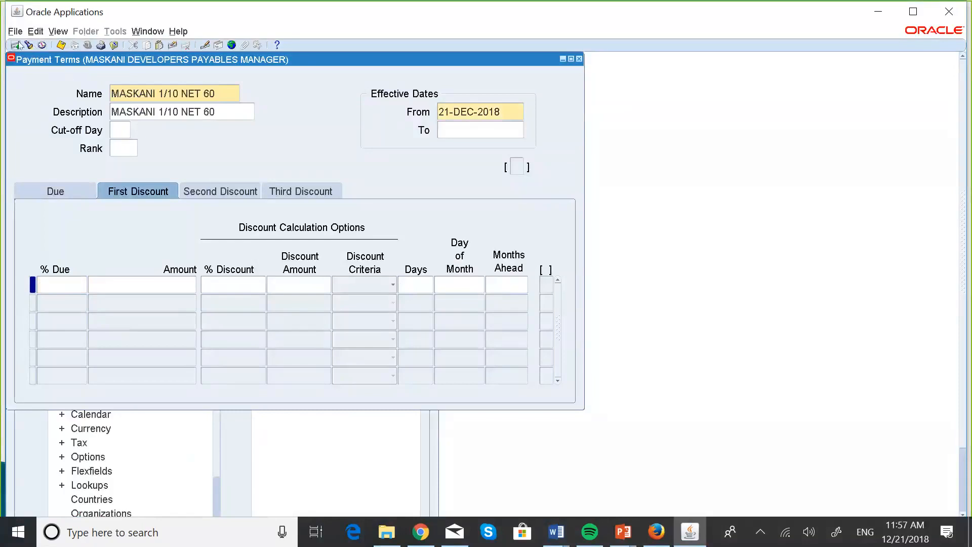
Step: Set the first due line of MASKANI 1/10 NET 60 to 100% due in 60 days
left_click(66, 191)
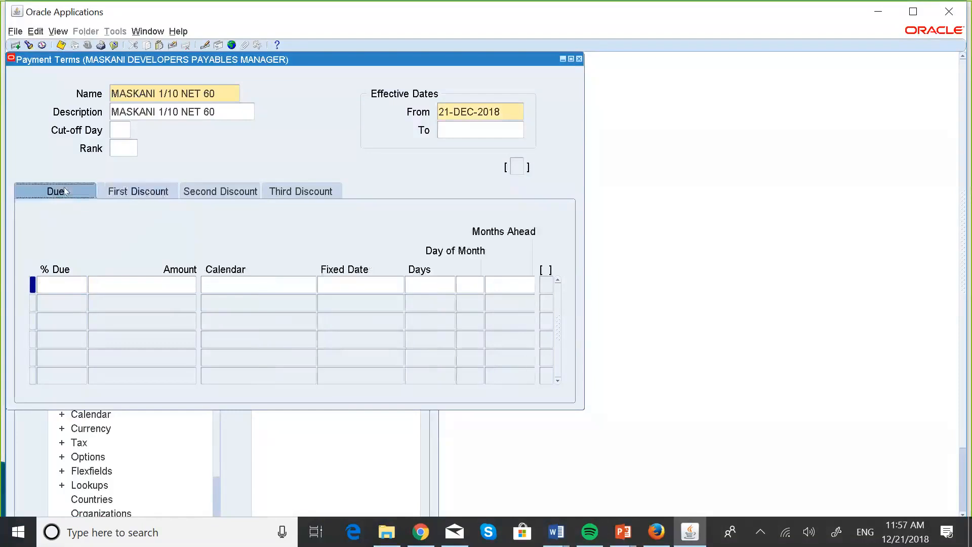
left_click(58, 284)
type("100")
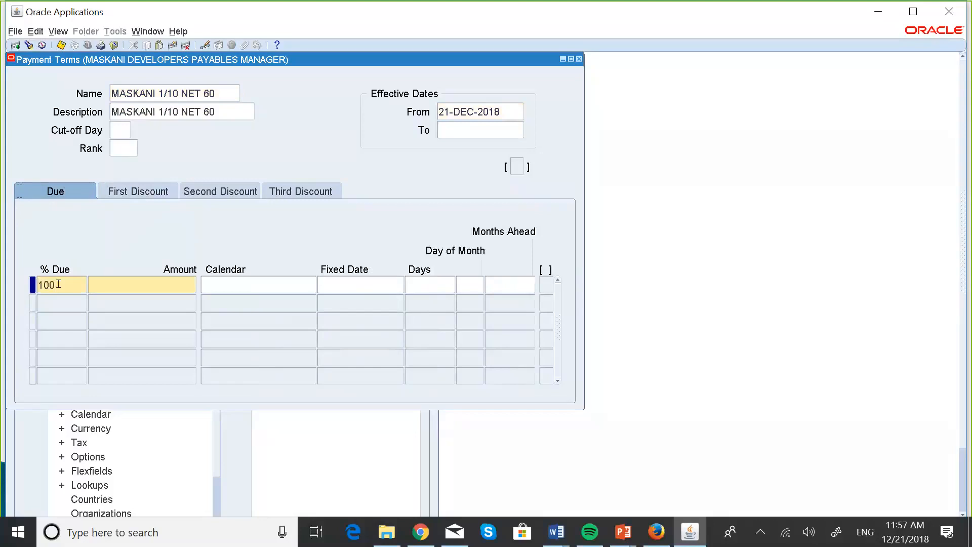
left_click(416, 283)
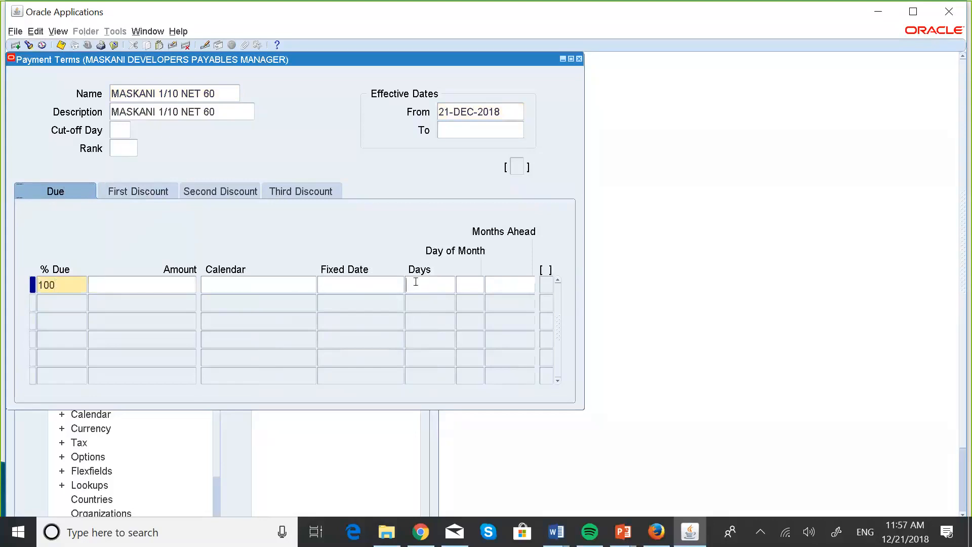
type("60")
Step: Define a first discount of 1% within 10 days for MASKANI 1/10 NET 60
left_click(136, 191)
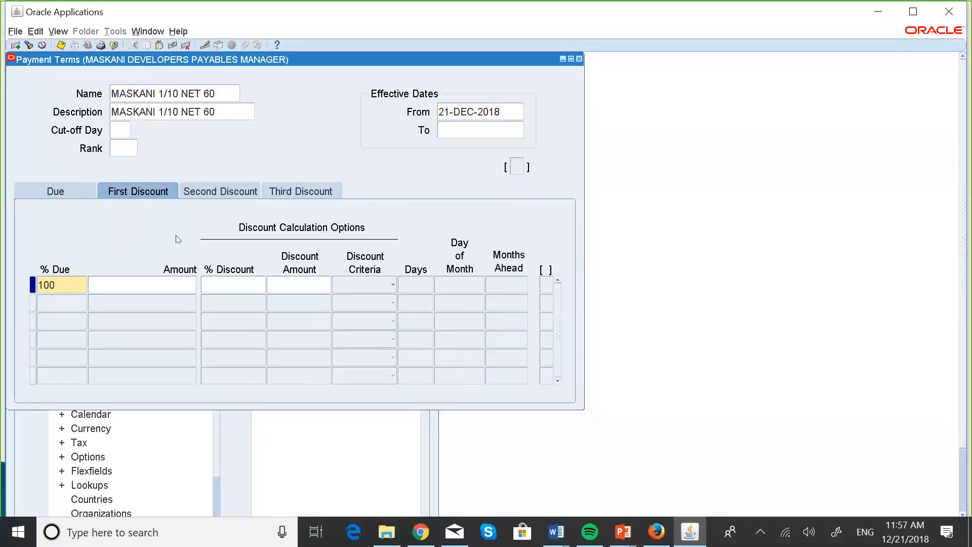
type("1")
left_click(414, 280)
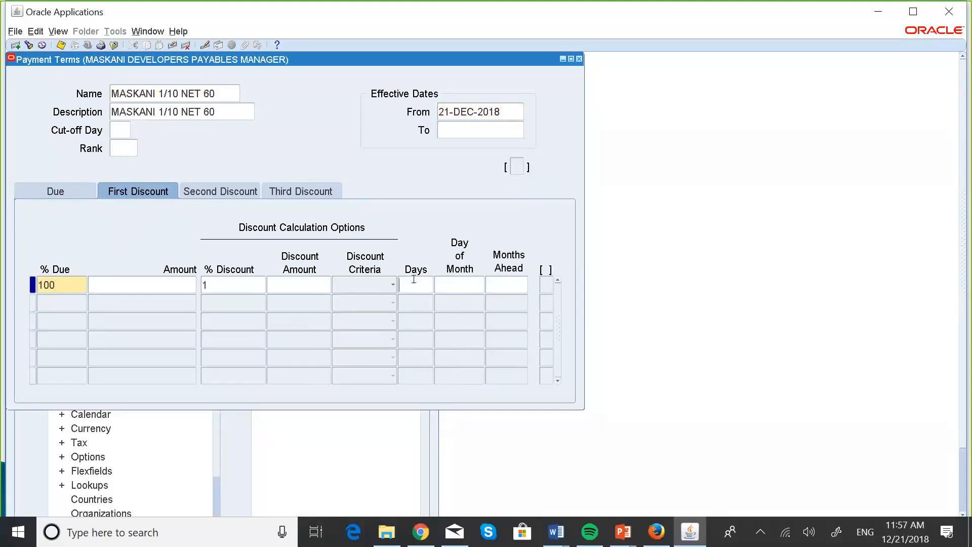
type("10")
Step: Recheck the due and first discount details, then try to save the payment term
left_click(55, 191)
left_click(126, 193)
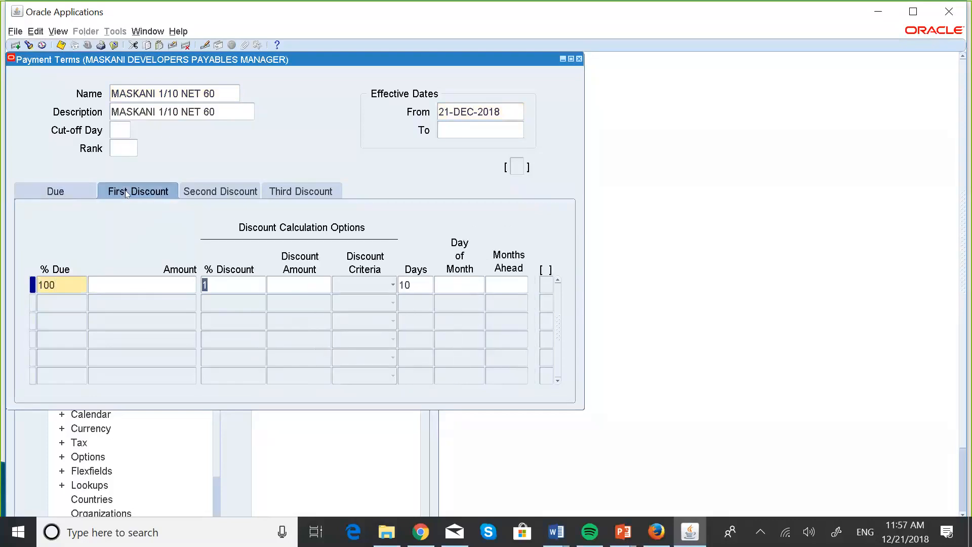
left_click(80, 191)
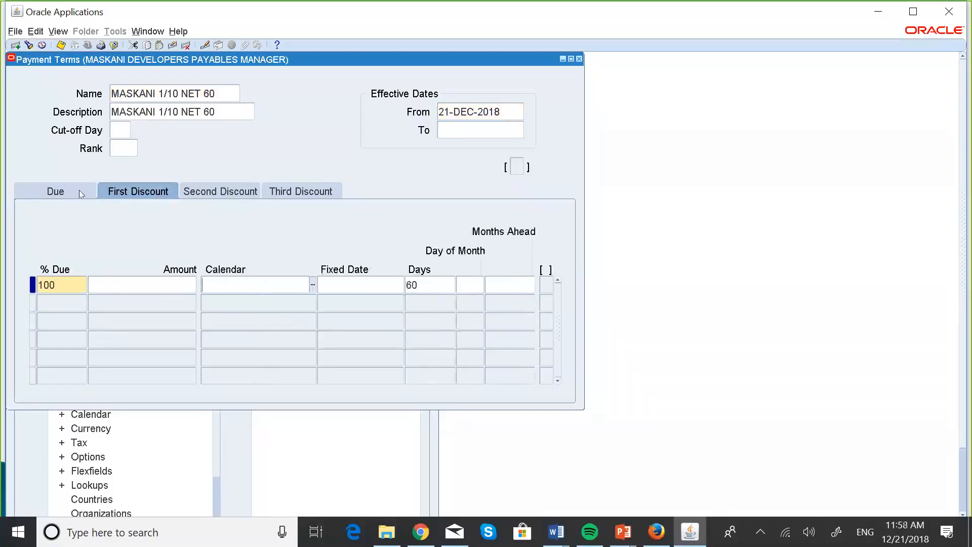
left_click(61, 46)
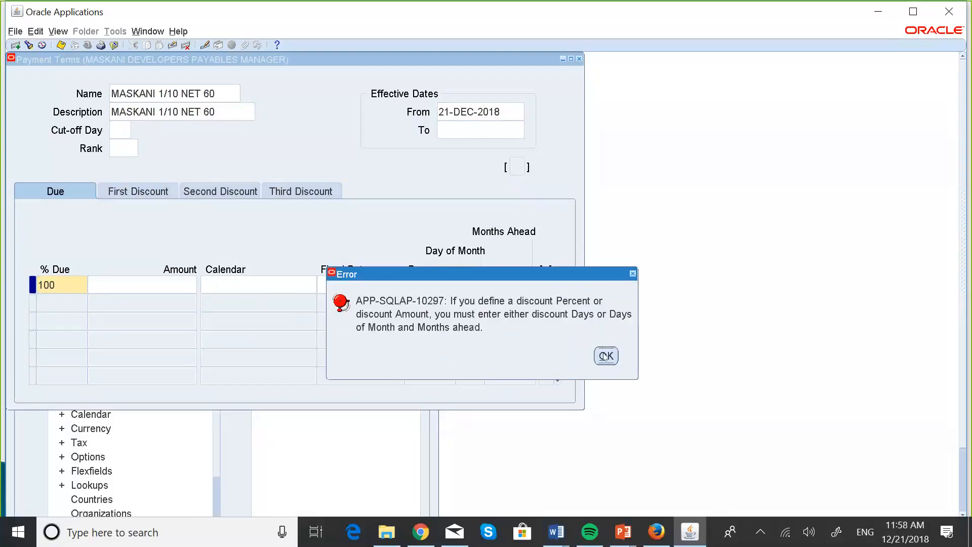
left_click(606, 356)
Step: Enter 10 discount days again for the 1% first discount and save the payment term
left_click(165, 190)
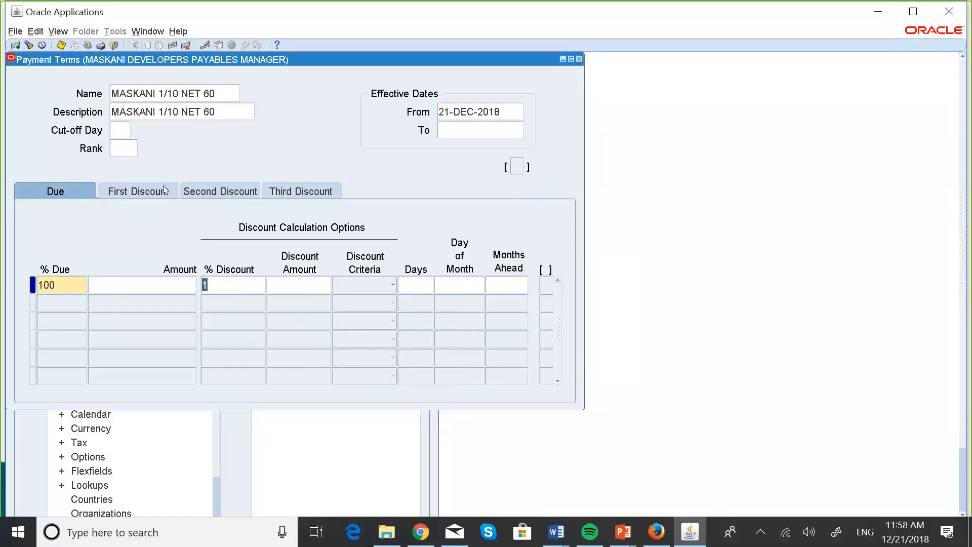
left_click(413, 280)
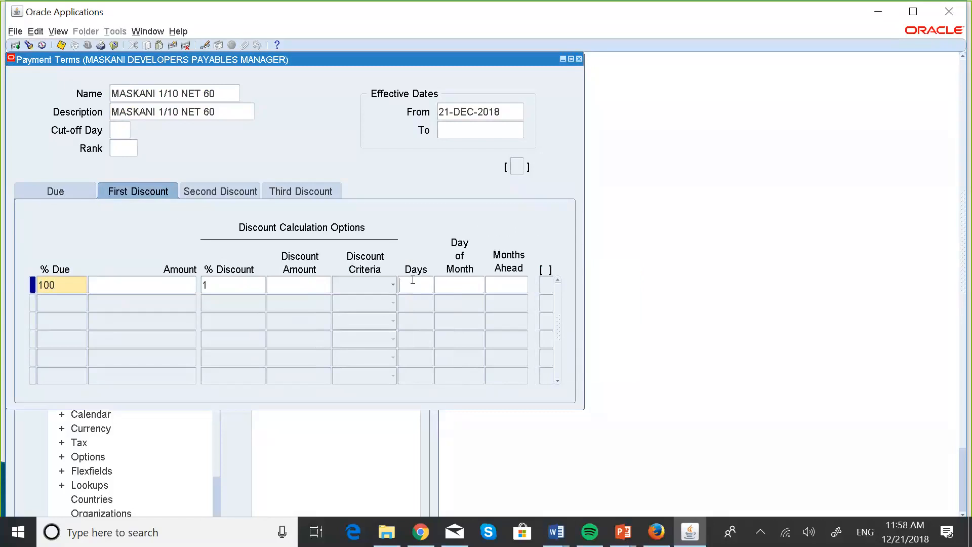
type("10")
left_click(60, 45)
Step: Close the Payment Terms form and switch to the Payment Terms Examples slide in the PowerPoint slide show
left_click(50, 191)
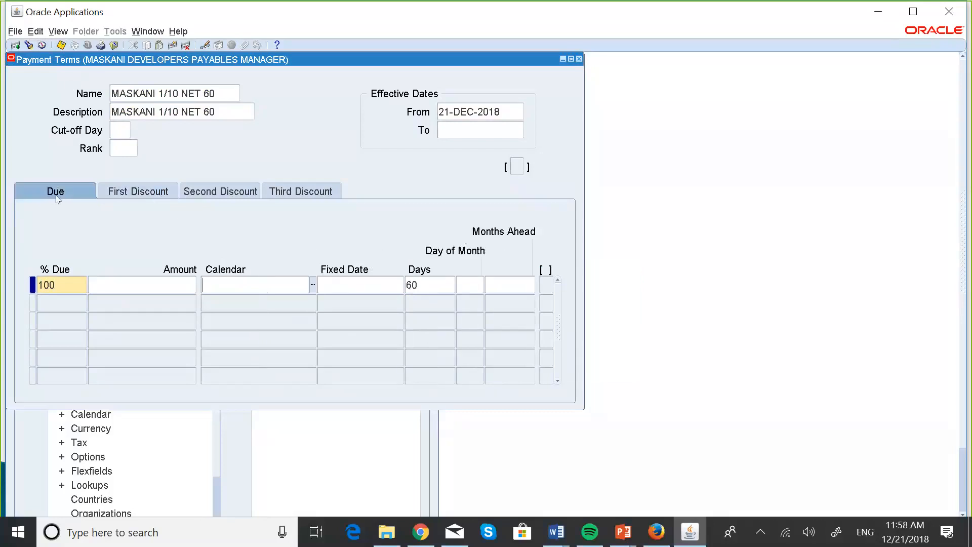
left_click(580, 60)
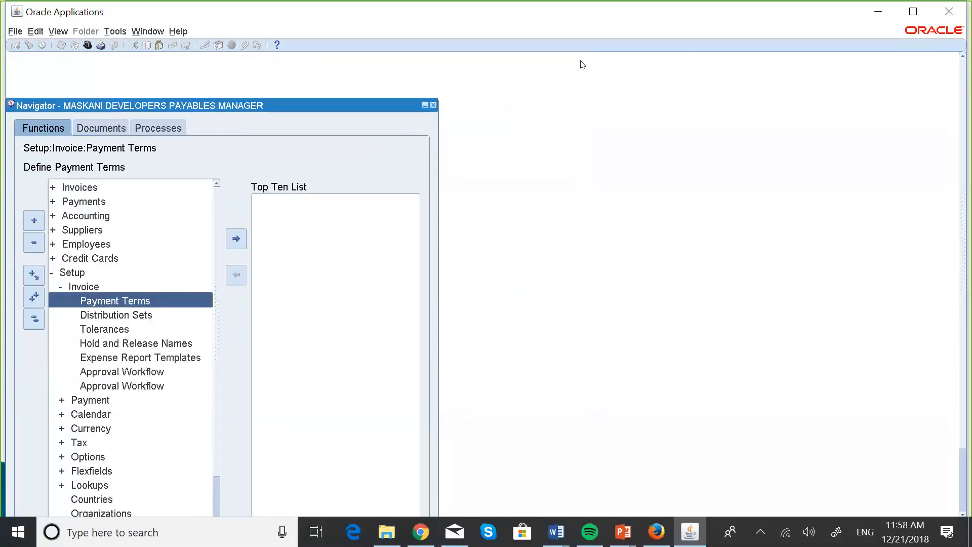
key("super+Tab")
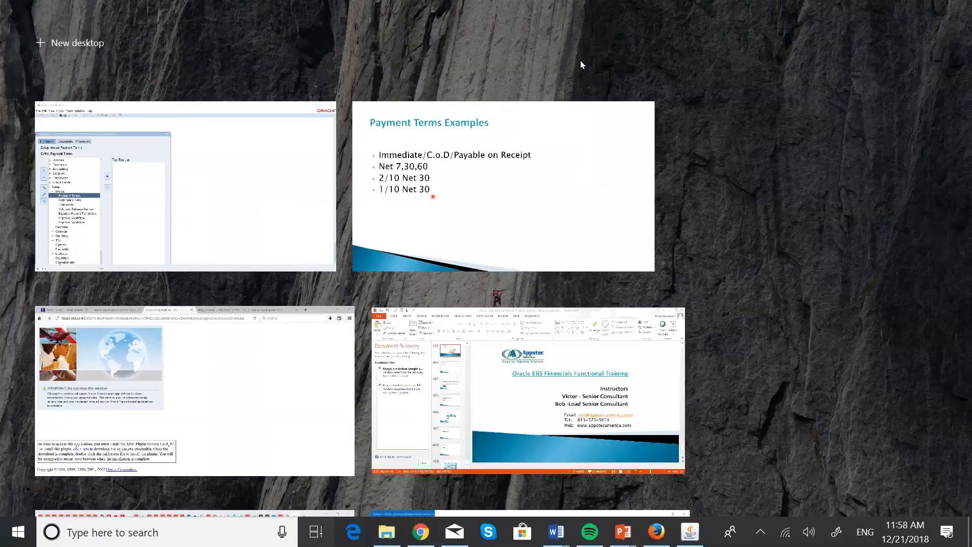
left_click(495, 177)
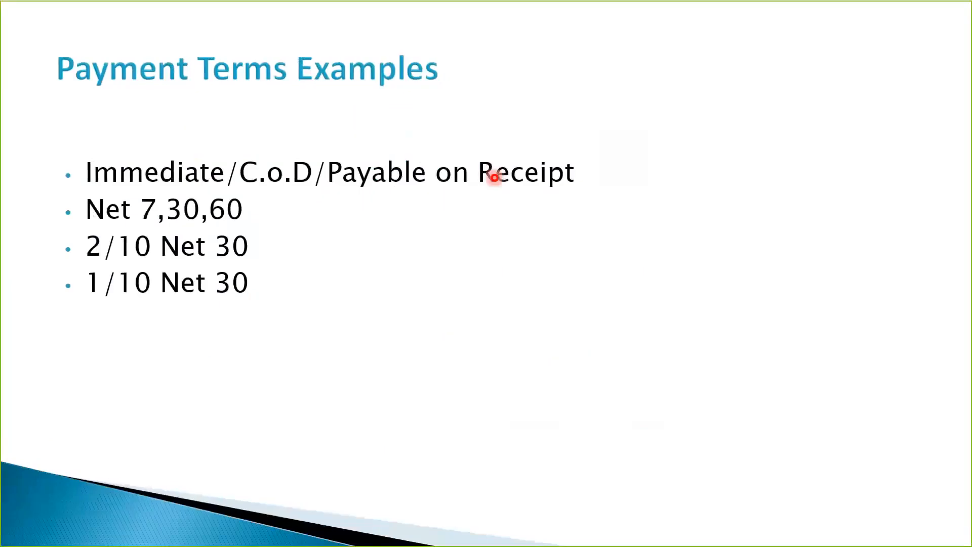
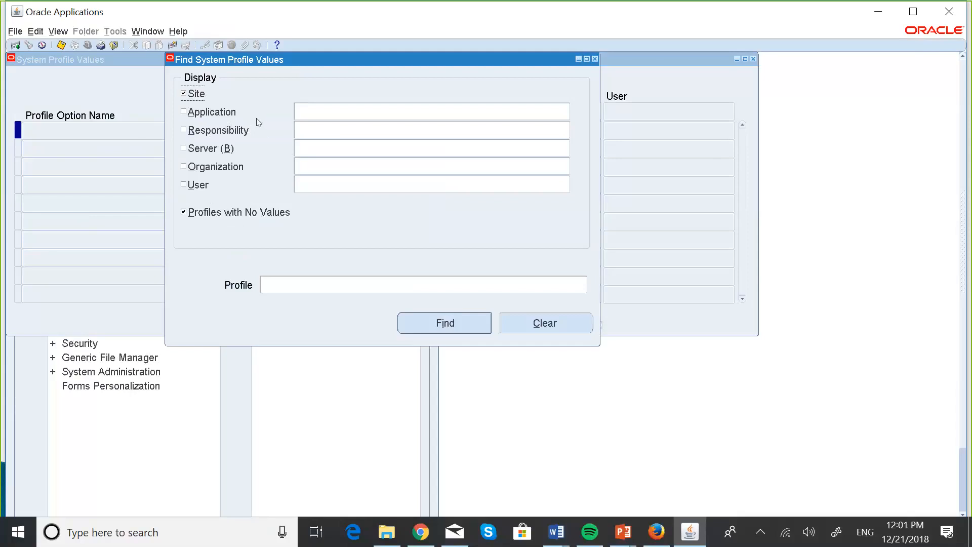
Step: Look up profile options matching AP%Batch% at site and Payables application level, then close the results
left_click(185, 114)
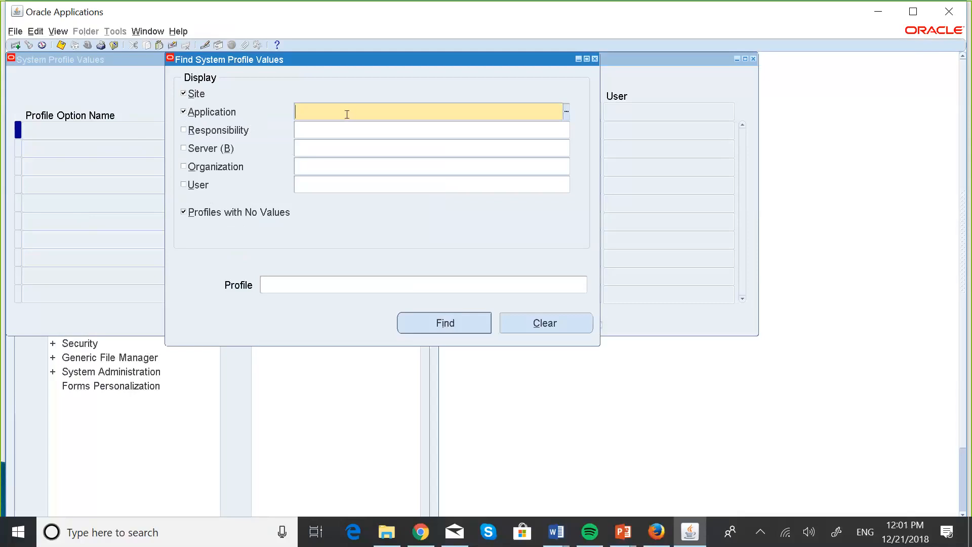
type("Pay")
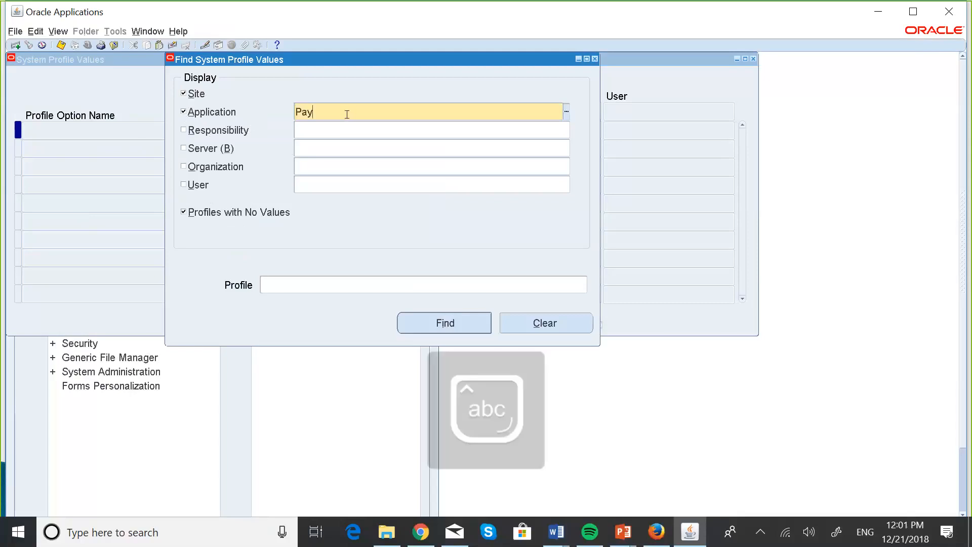
type("ables")
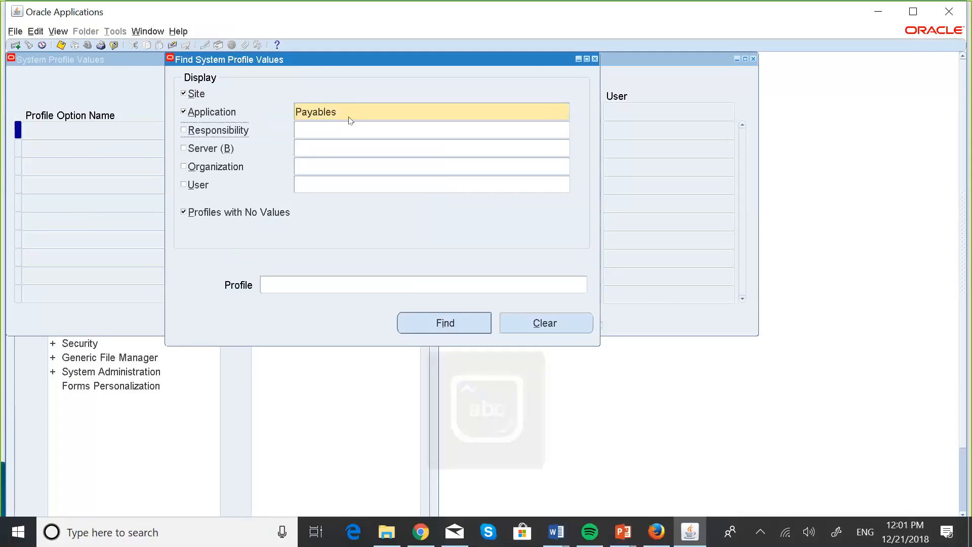
left_click(263, 283)
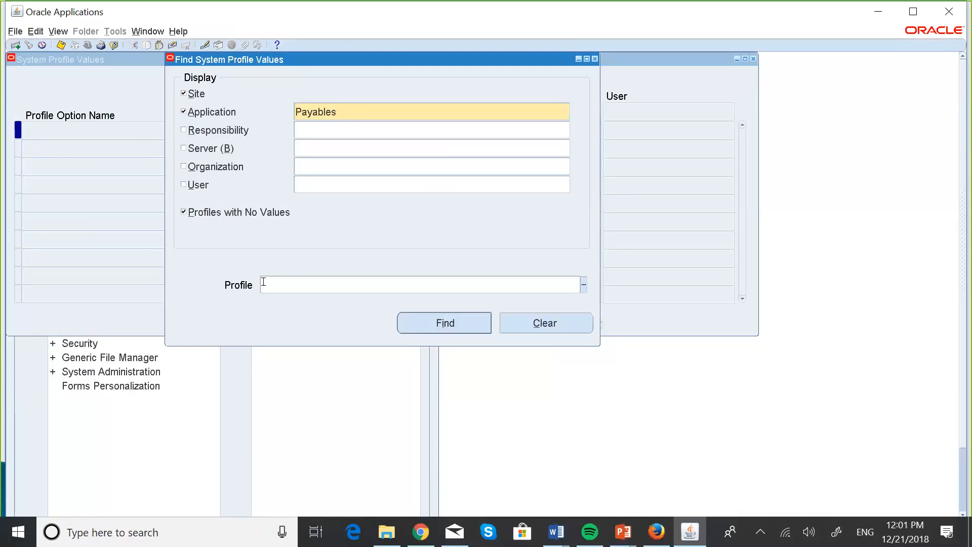
type("AP")
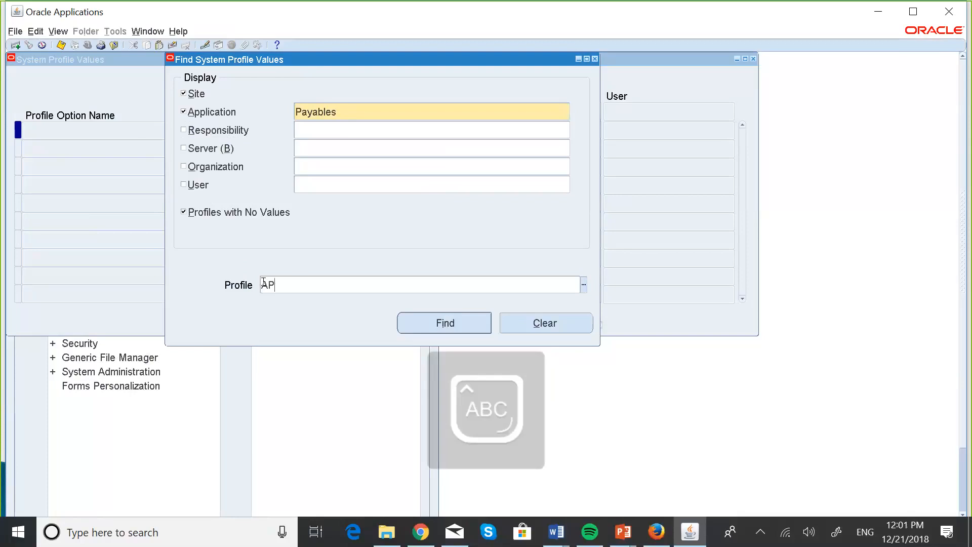
type("%")
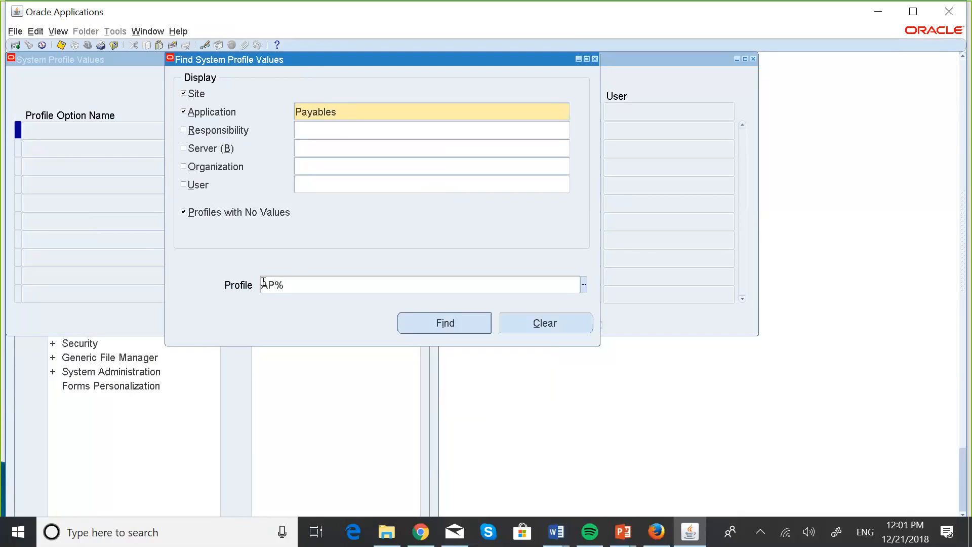
type("Ba")
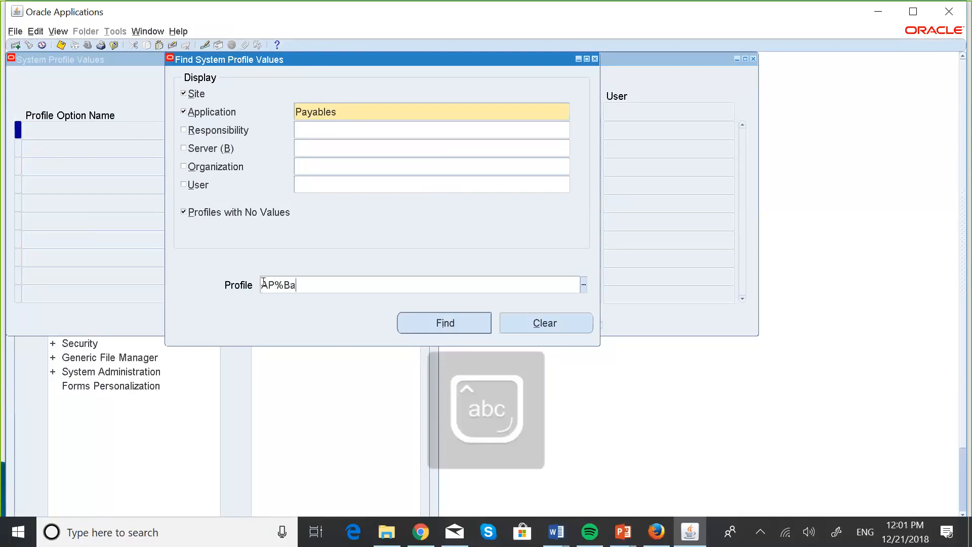
type("tch%")
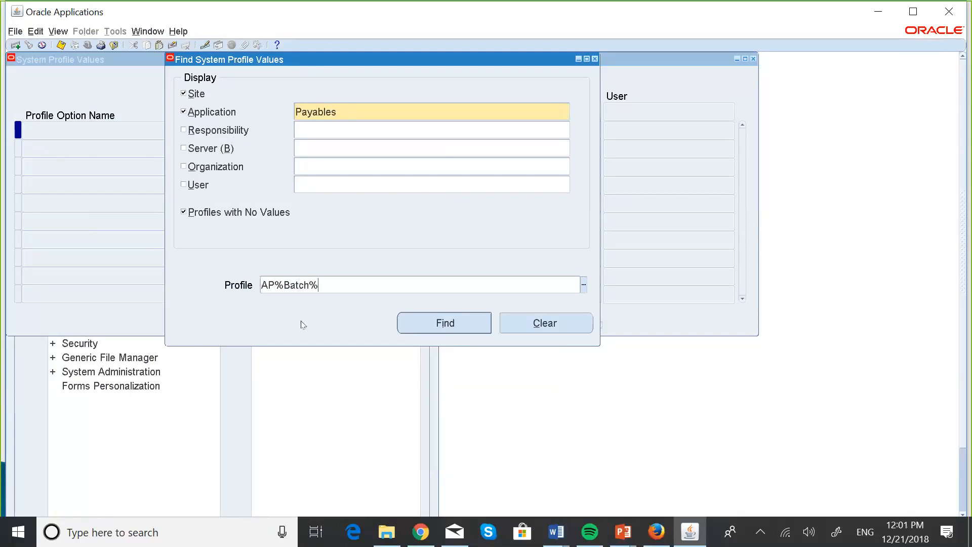
left_click(445, 323)
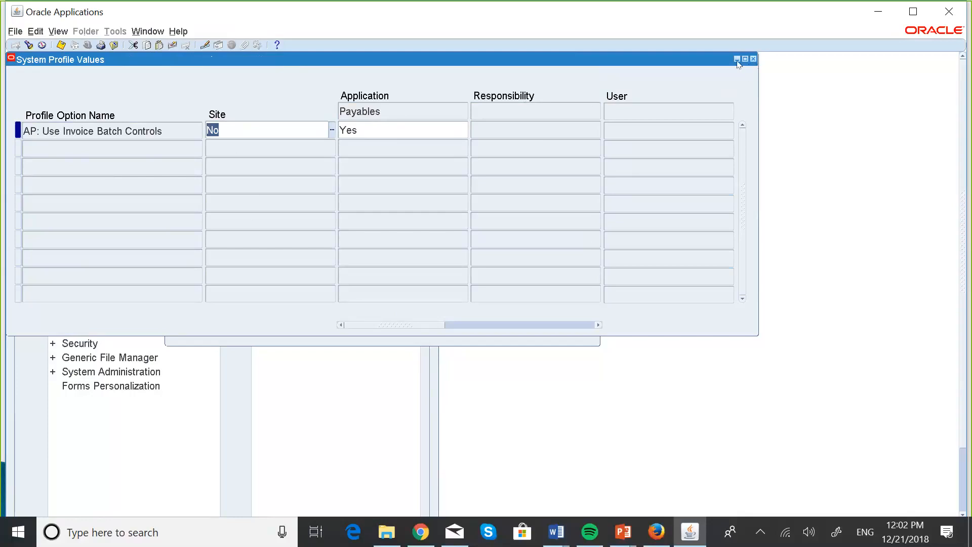
left_click(753, 59)
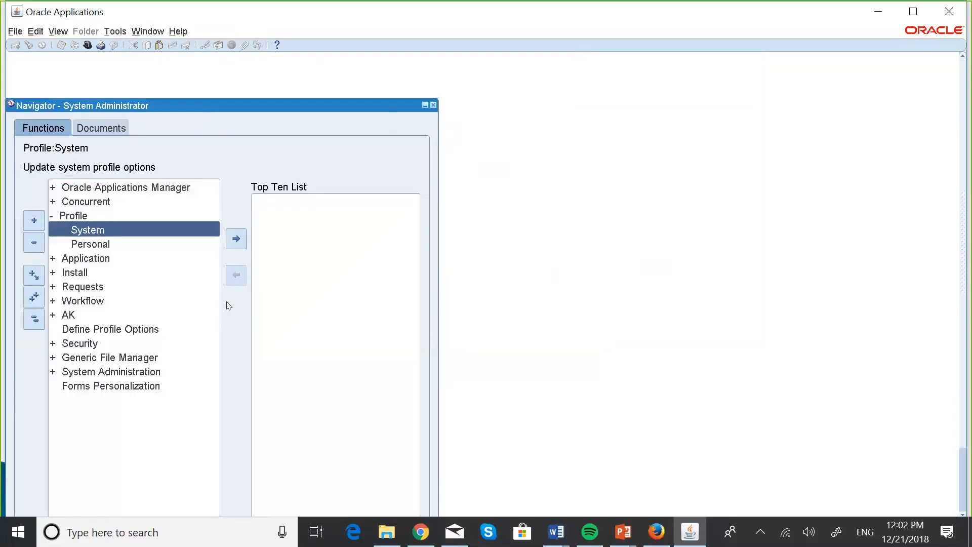
Step: Switch to the MASKANI DEVELOPERS PAYABLES MANAGER responsibility and expand its Invoices functions
left_click(16, 31)
left_click(48, 166)
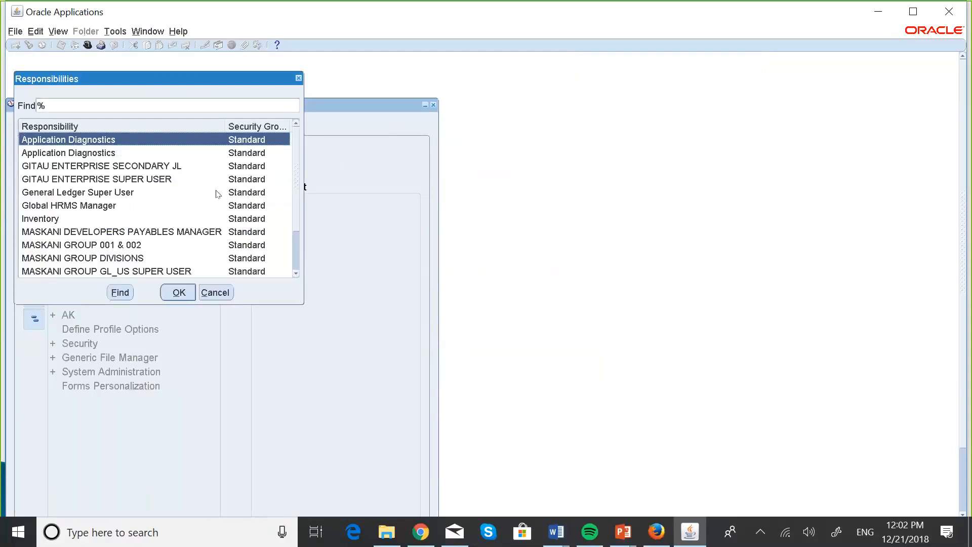
left_click(146, 233)
double_click(146, 232)
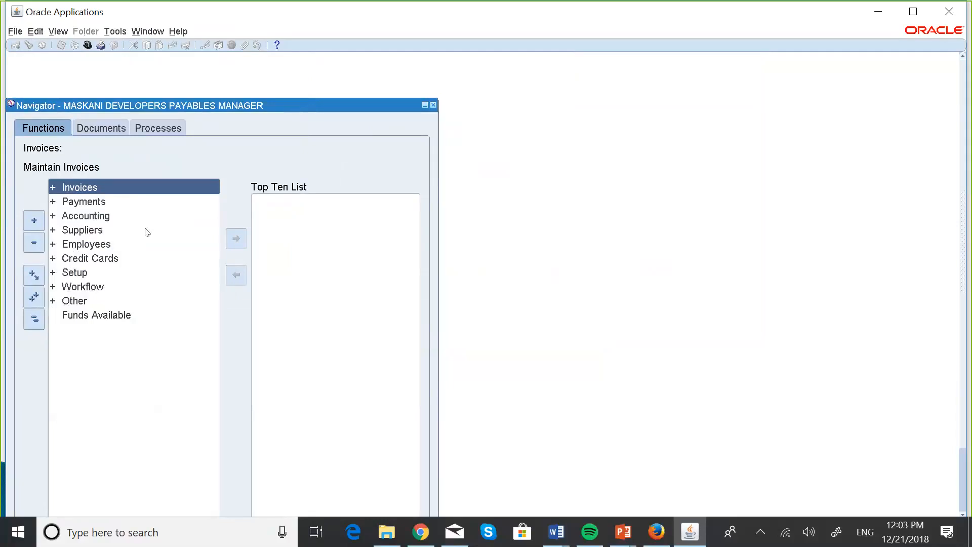
key("Return")
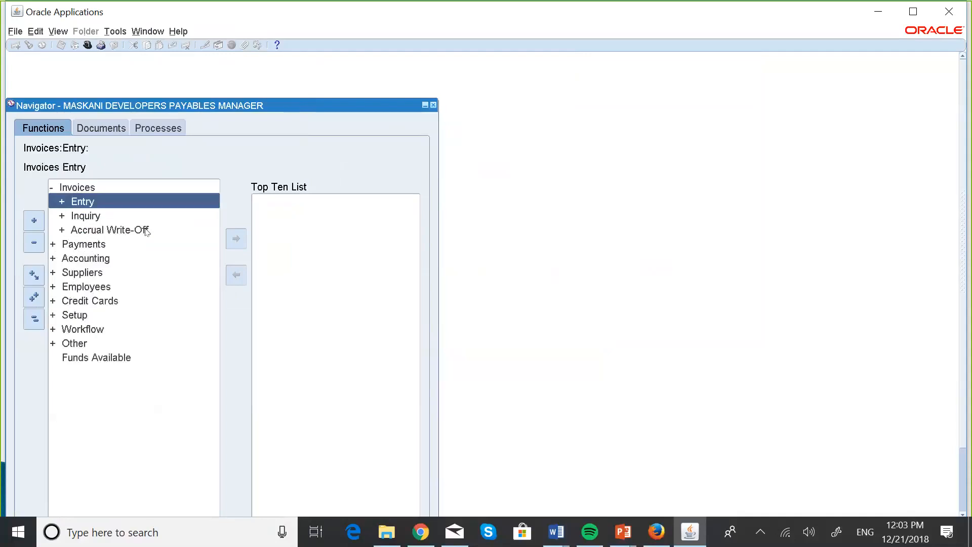
Step: Switch to the PowerPoint slide show and advance from the Invoices slide to the Invoice Entry slide
key("super+Tab")
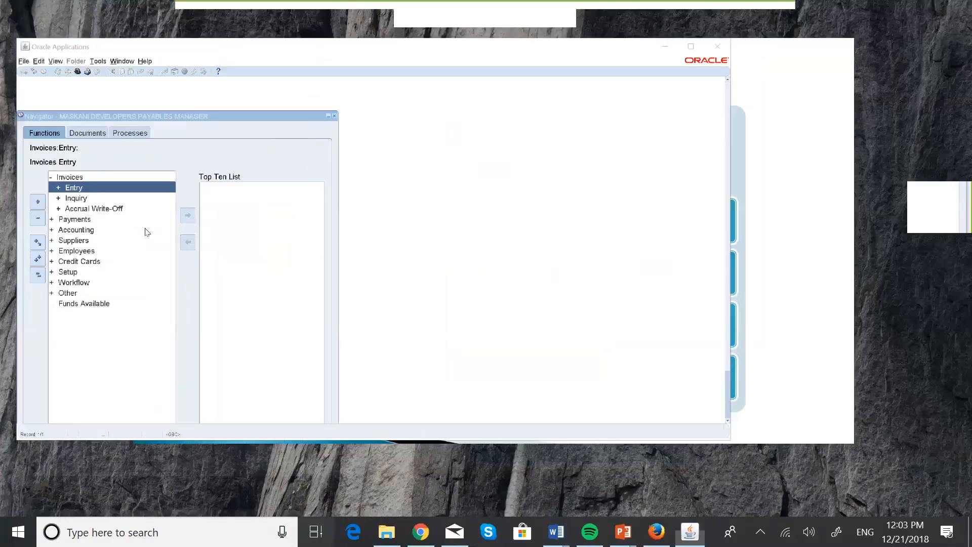
left_click(444, 203)
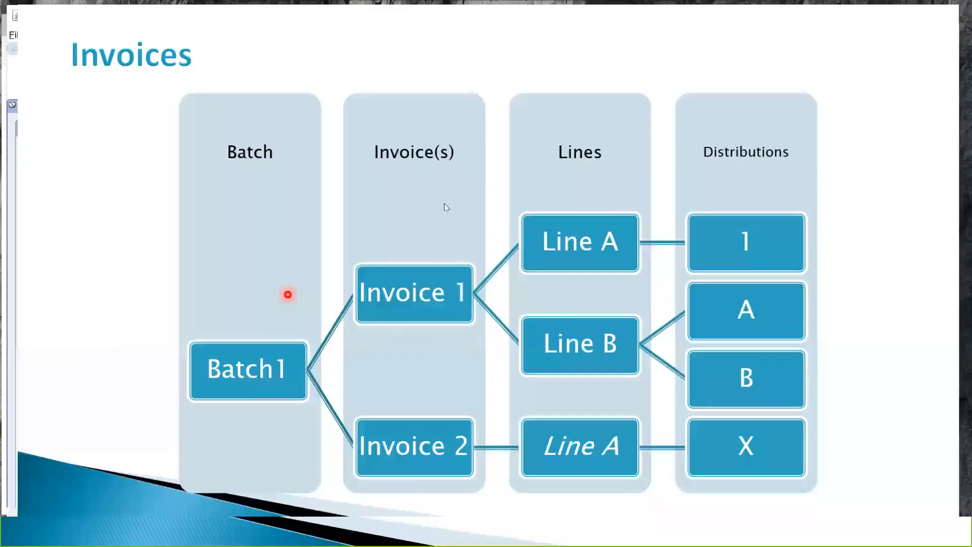
left_click(444, 203)
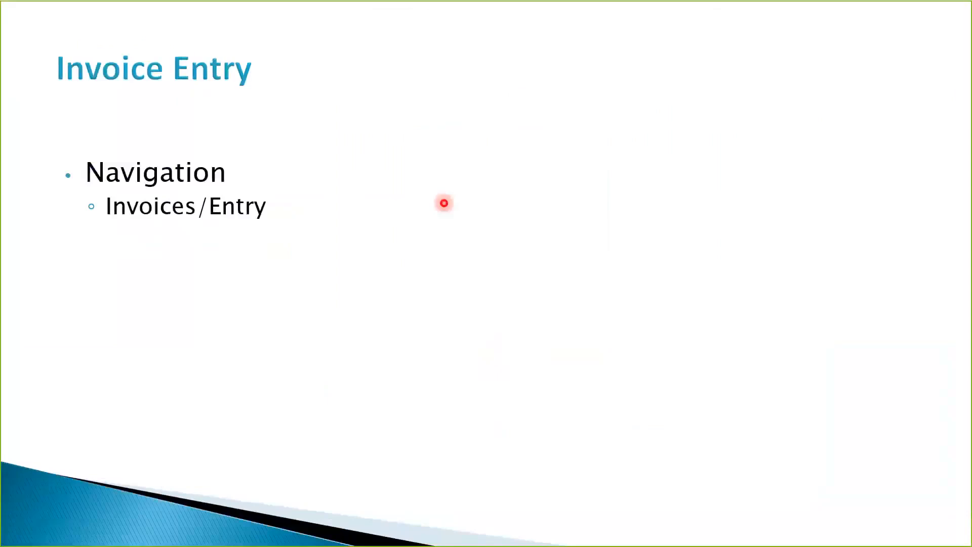
Step: Return to Oracle Applications and open the Invoice Batches form under invoice entry
key("super+Tab")
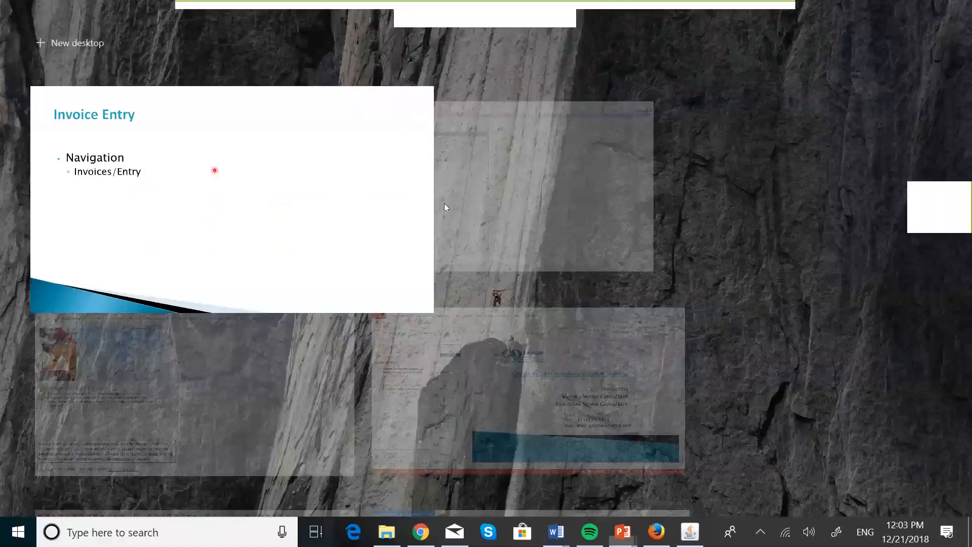
left_click(445, 196)
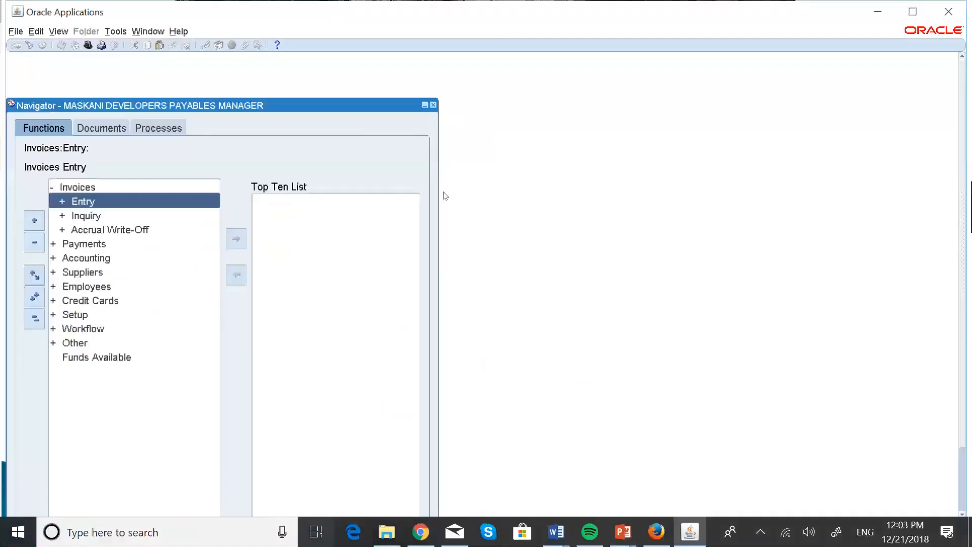
double_click(130, 207)
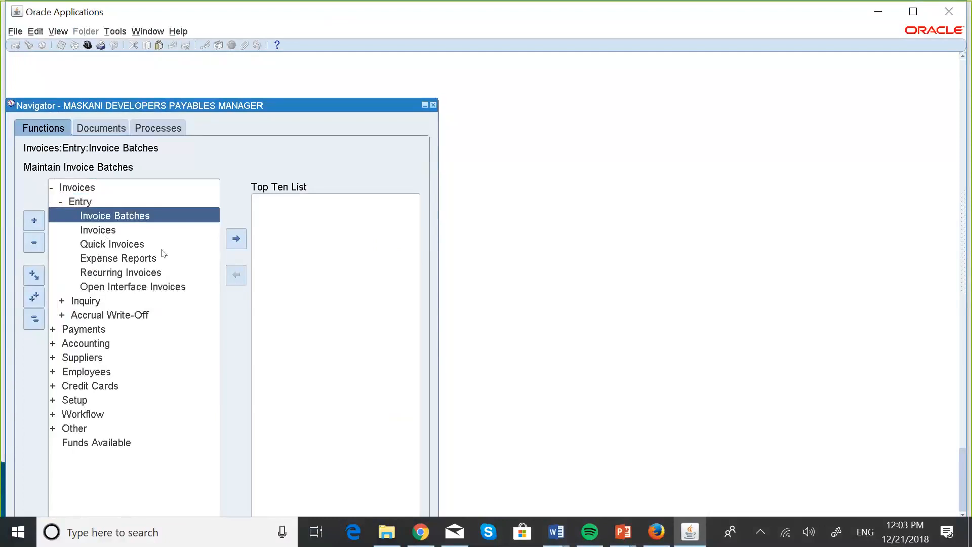
double_click(105, 218)
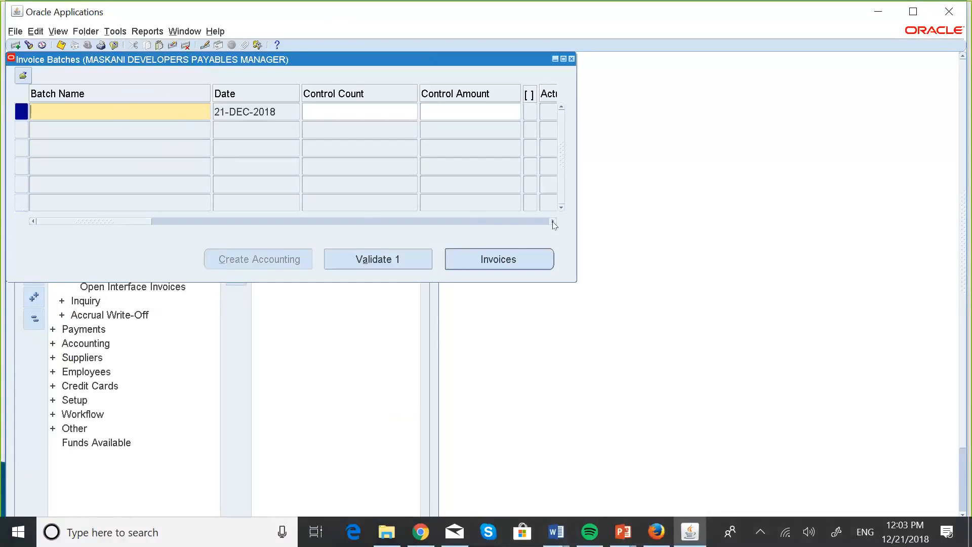
Step: Examine the fields available for an invoice batch, from the batch name through to the document category and back
left_click_drag(554, 225, 552, 221)
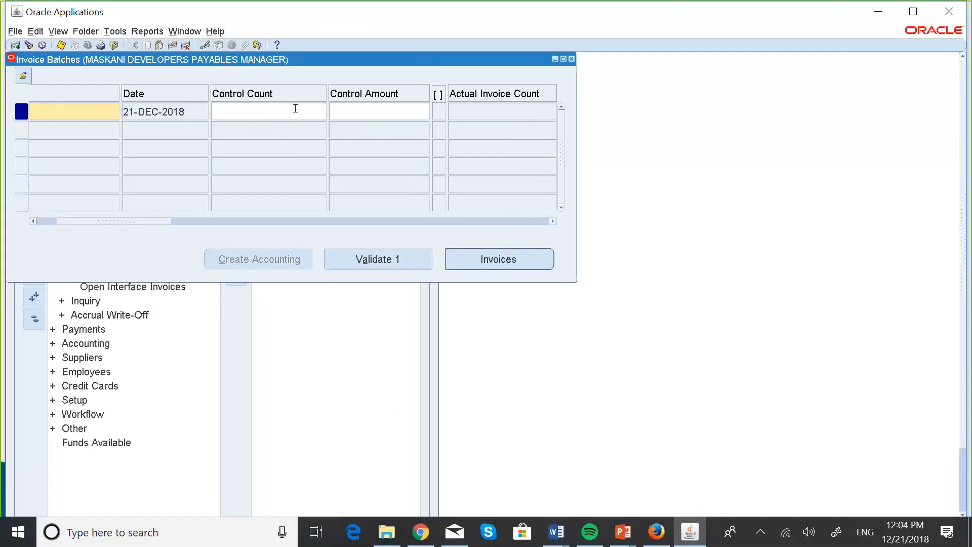
left_click(553, 221)
left_click(552, 221)
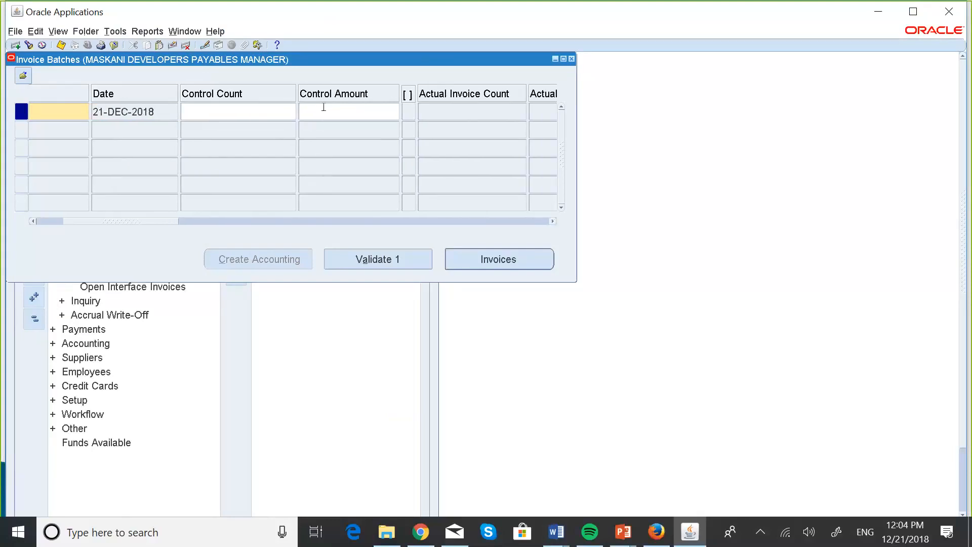
left_click(553, 221)
left_click(553, 221)
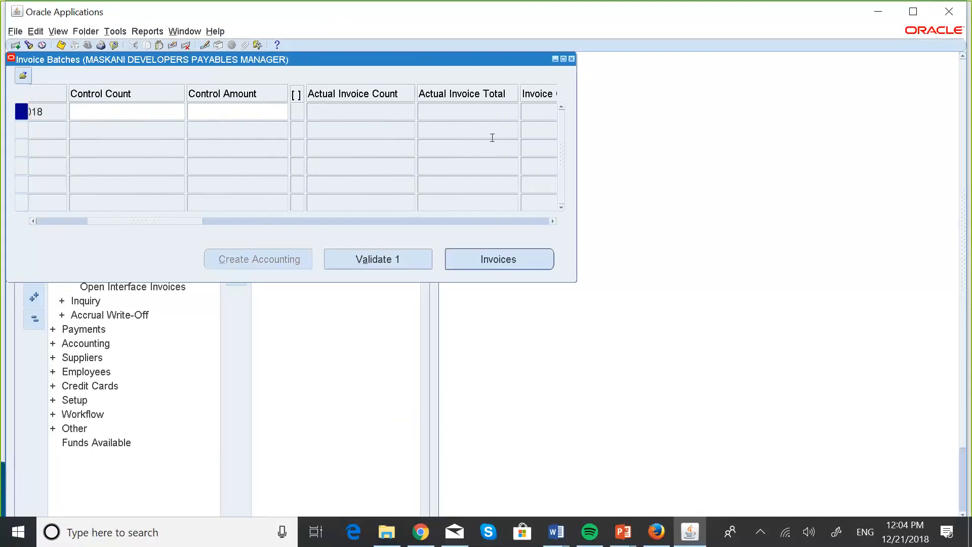
left_click(553, 223)
left_click(553, 221)
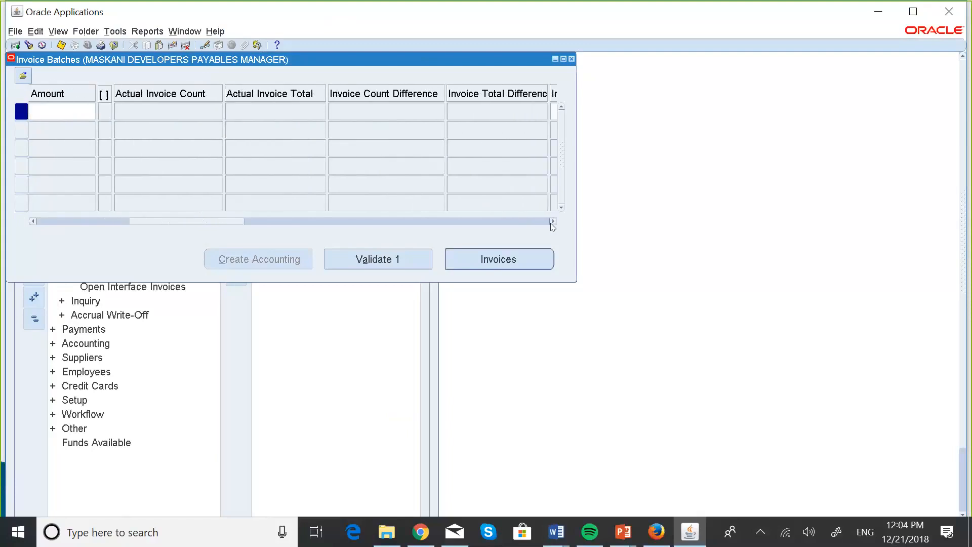
left_click(553, 222)
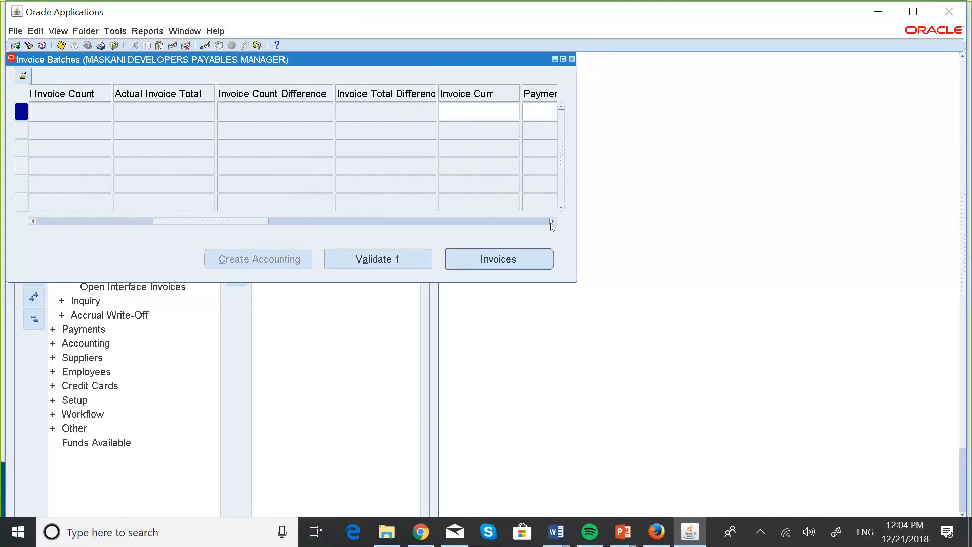
left_click(552, 221)
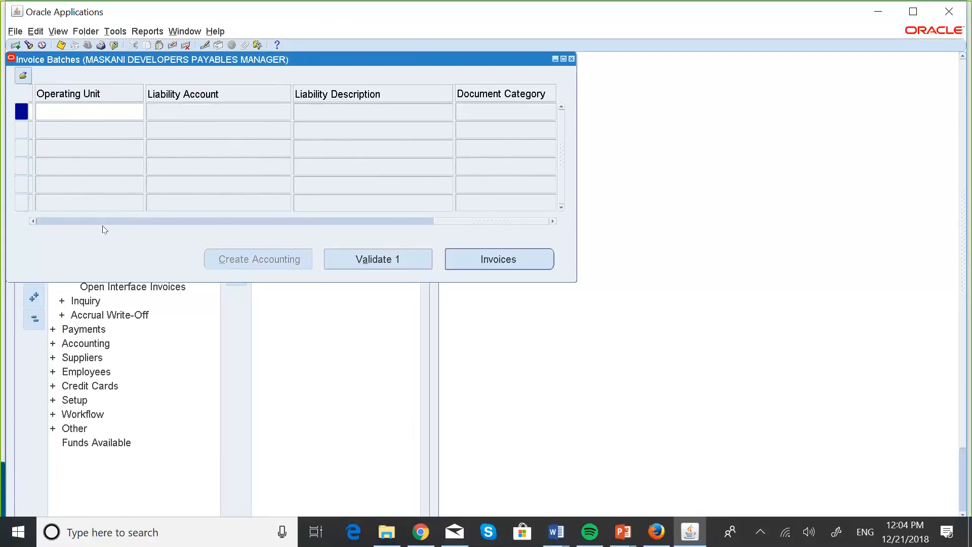
left_click(33, 221)
left_click(33, 222)
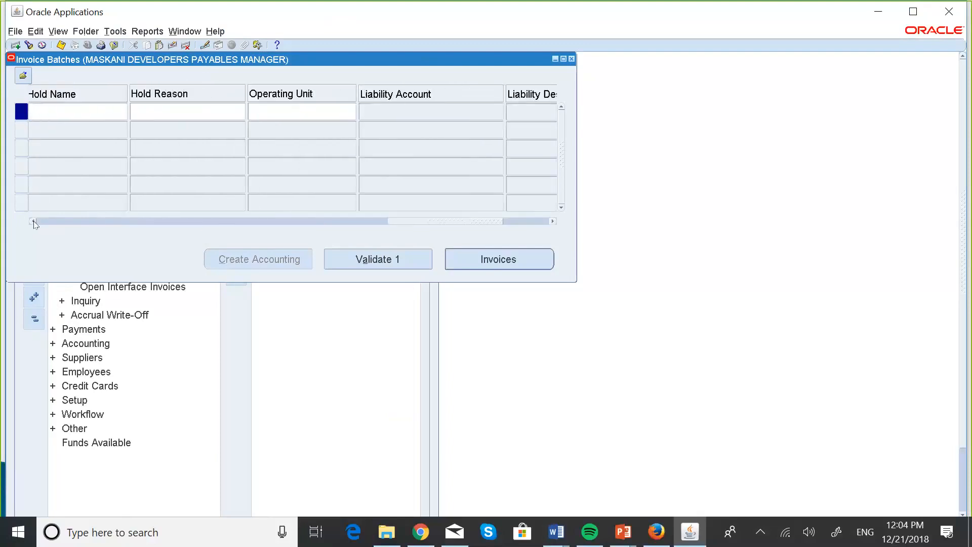
left_click(33, 222)
left_click(33, 221)
left_click(33, 221)
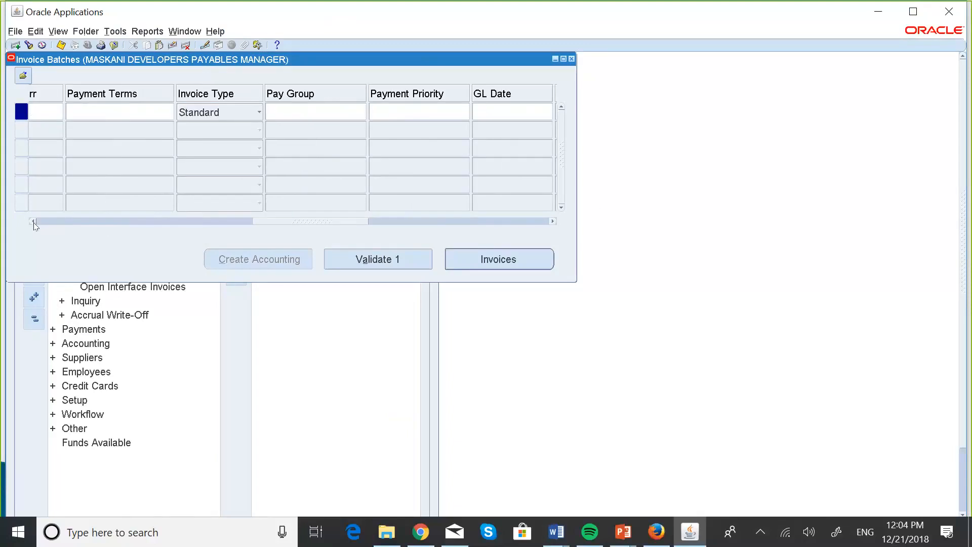
left_click(33, 221)
left_click(33, 221)
left_click(33, 221)
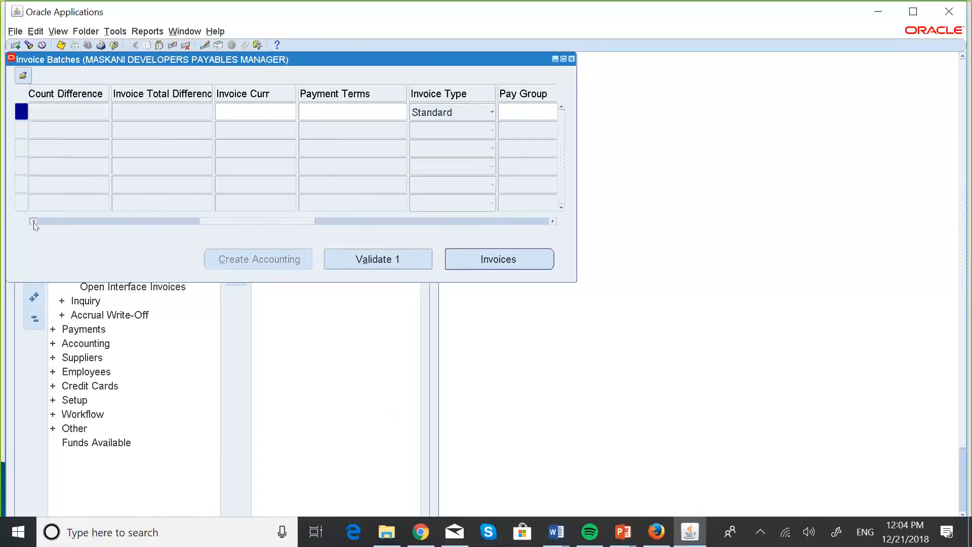
left_click(32, 221)
left_click(33, 221)
left_click(33, 222)
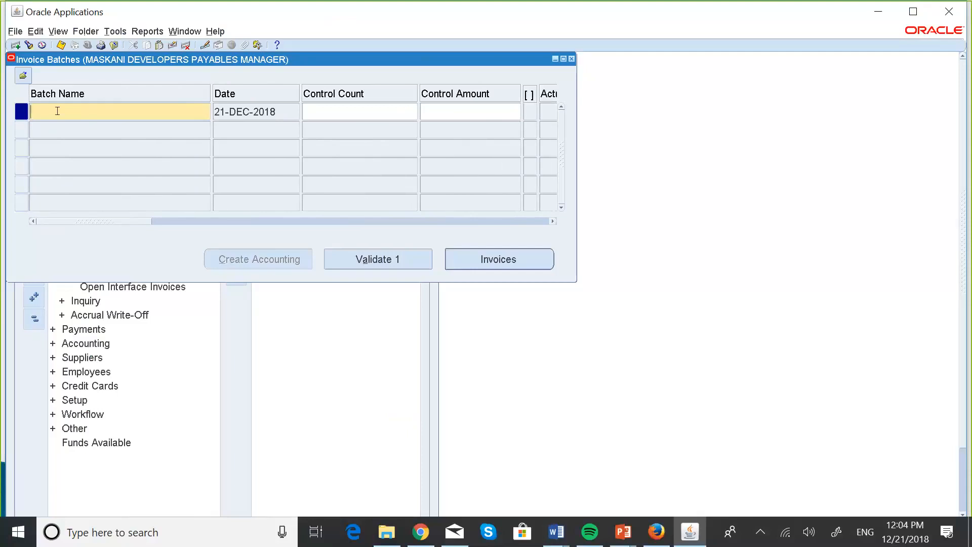
Step: Name the new invoice batch MASKANI TEST BATCH 1 and open its invoices in the Invoice Workbench
key("Caps_Lock")
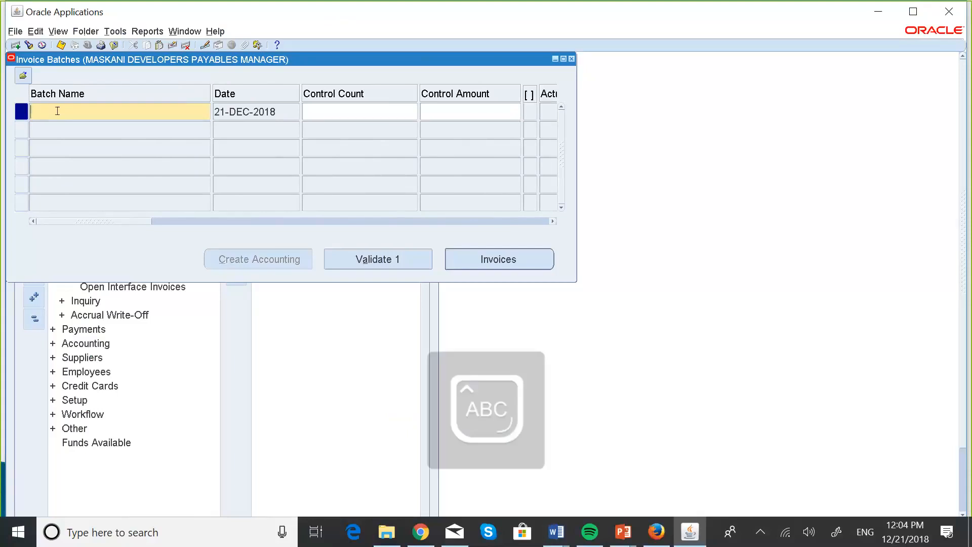
type("MASKANI ")
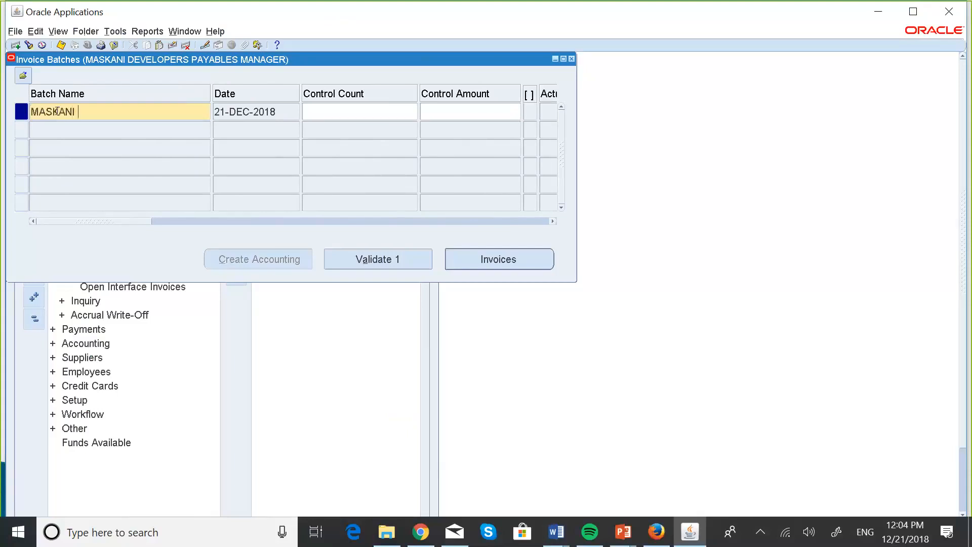
type("TEST BATCH 1")
left_click(468, 251)
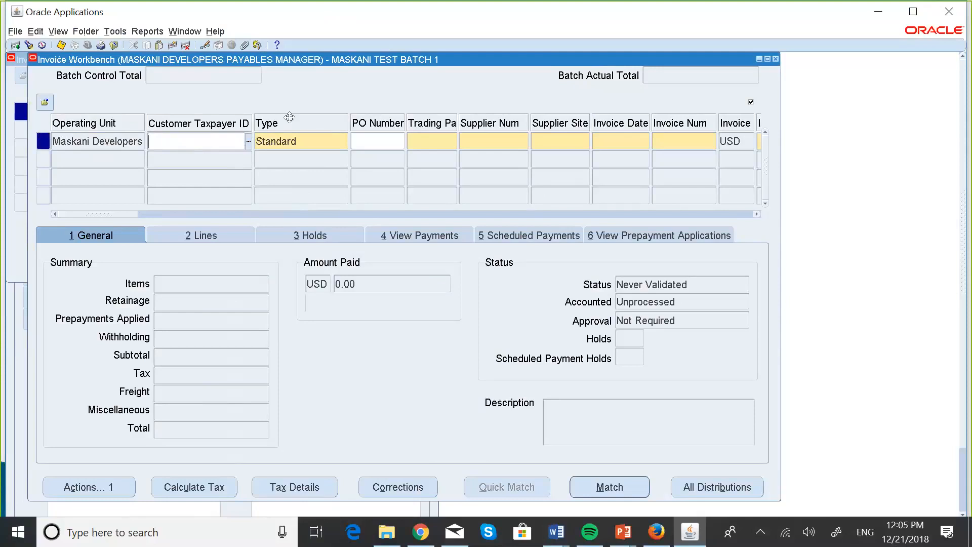
Step: Choose Standard as the type of the new invoice from the list of invoice types
left_click(307, 138)
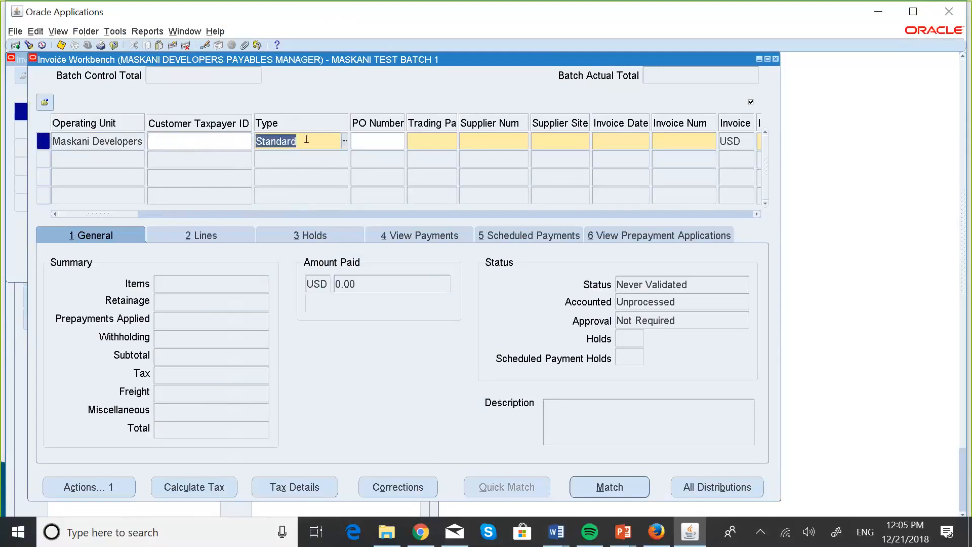
left_click(345, 142)
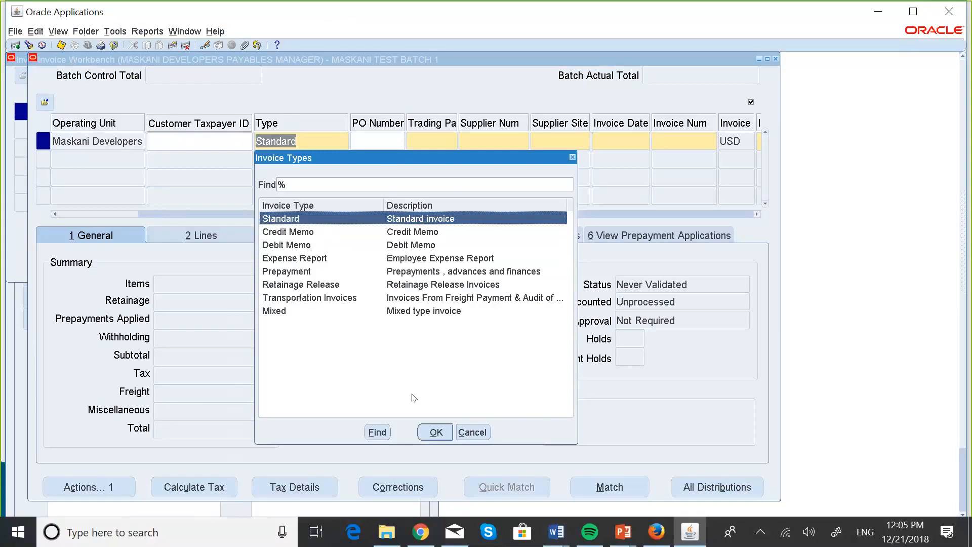
left_click(435, 437)
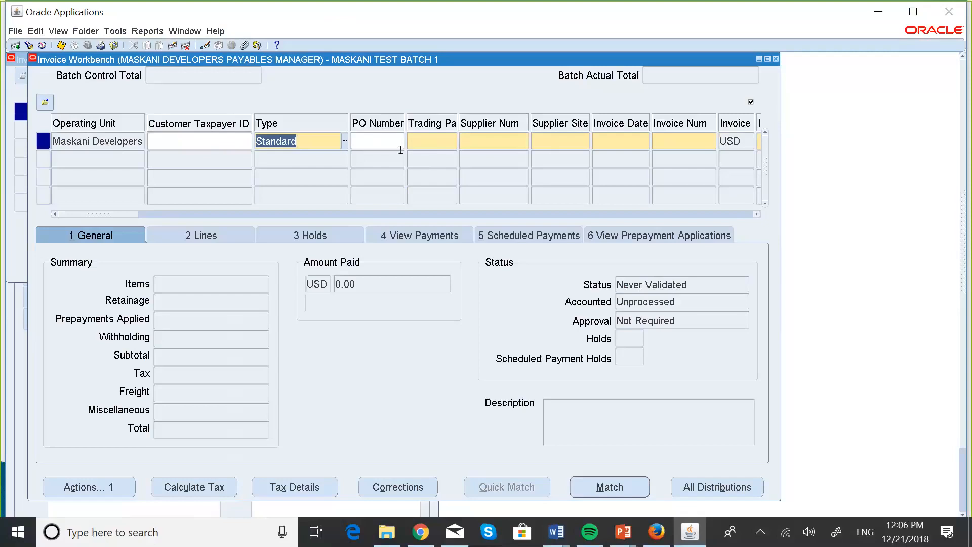
Step: Enter Mjengo Construction as the invoice's trading partner, searching by MJEN, and check the full supplier site name
left_click(427, 139)
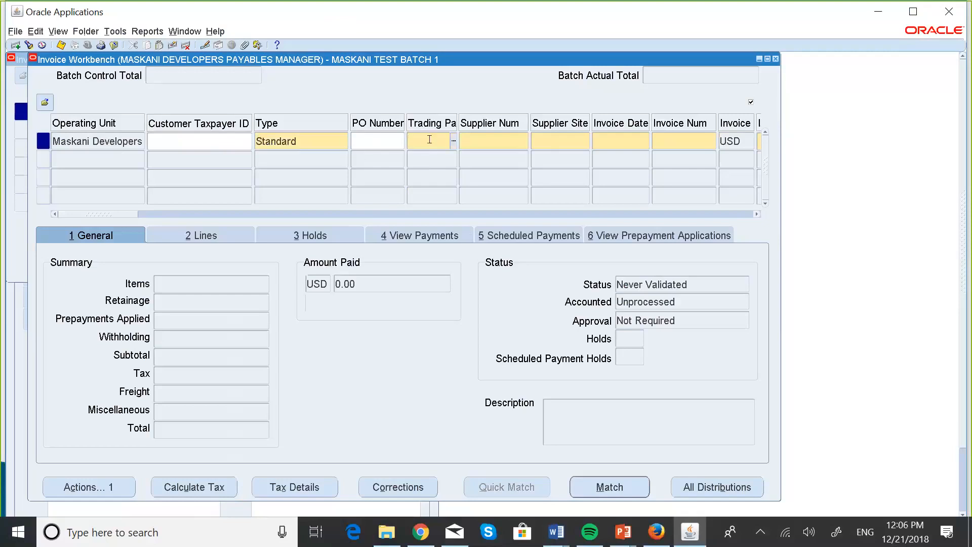
type("MJEN")
key("Tab")
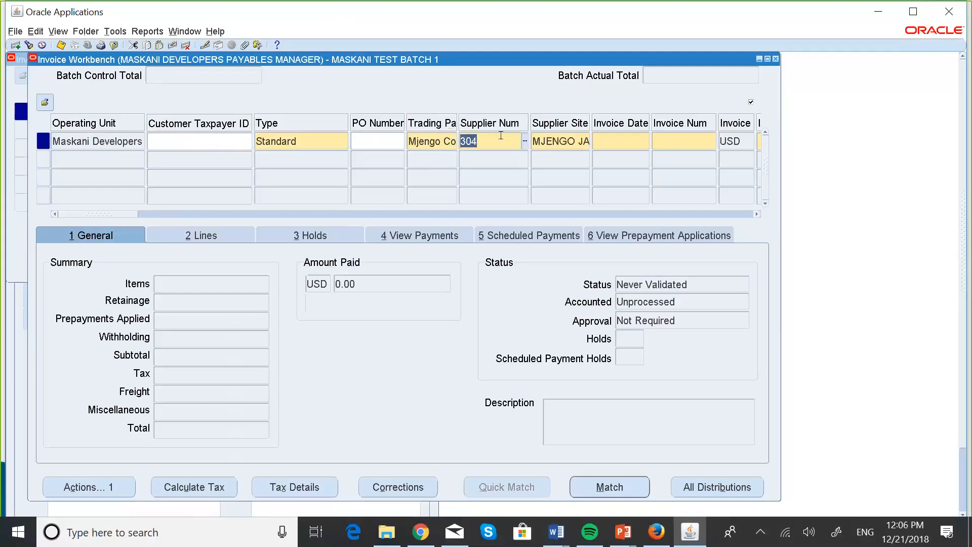
left_click(564, 140)
key("Right")
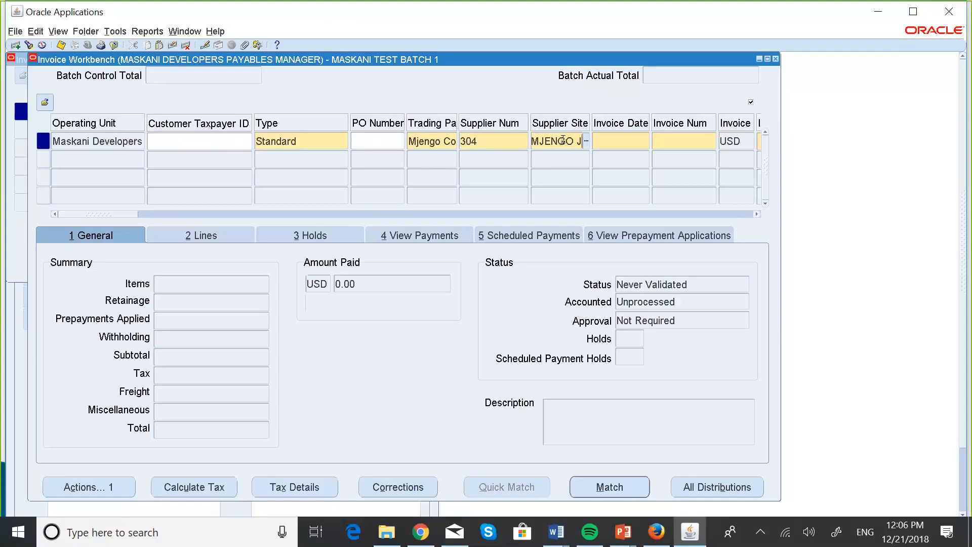
key("Right")
key("Right")
key("Right")
key("Right")
key("Right")
key("Right")
key("Right")
Step: Set the invoice date to 21-DEC-2018 and the invoice number to MJ1000
left_click(599, 138)
left_click(647, 142)
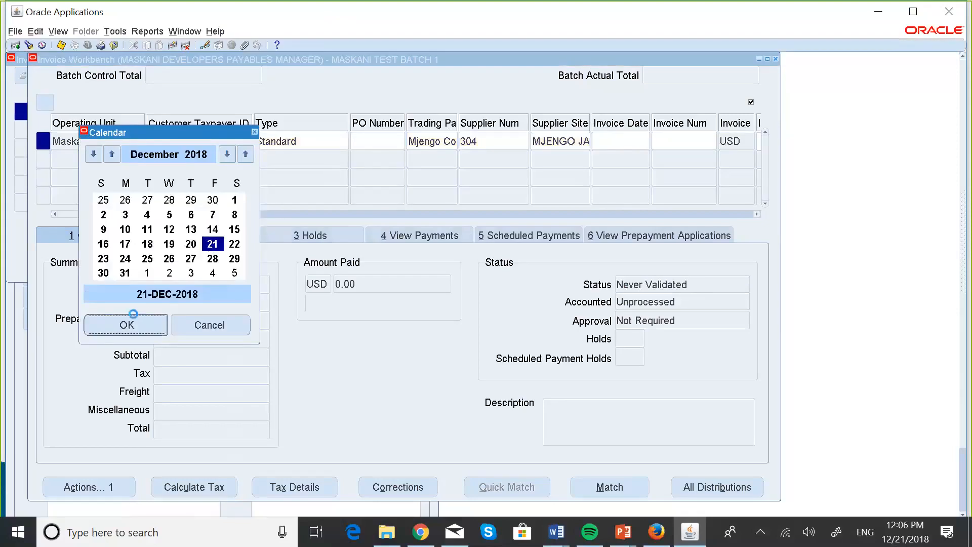
left_click(127, 325)
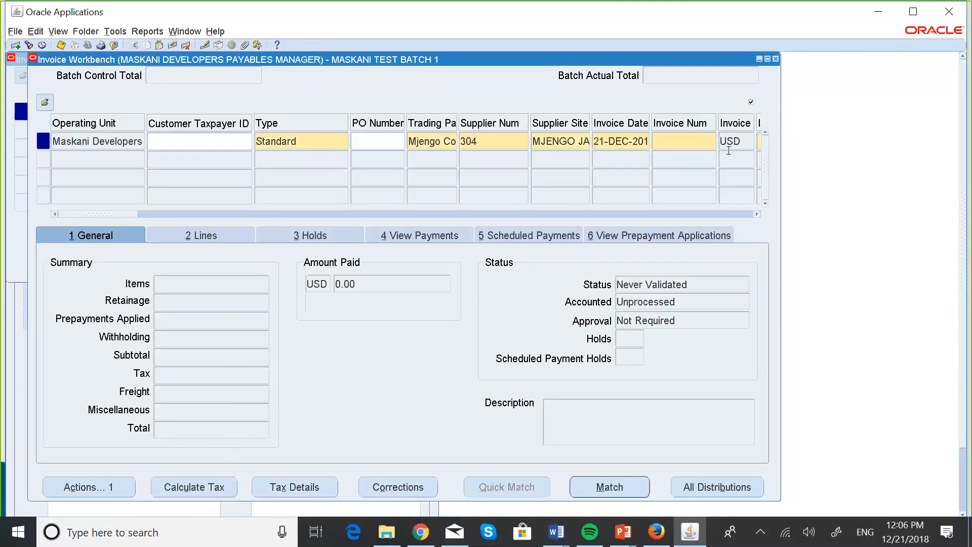
left_click(712, 146)
type("MJ")
type("1234")
key("BackSpace")
key("BackSpace")
key("BackSpace")
type("000")
Step: Set the invoice amount to 100 for invoice MJ1000
left_click(757, 214)
left_click(757, 214)
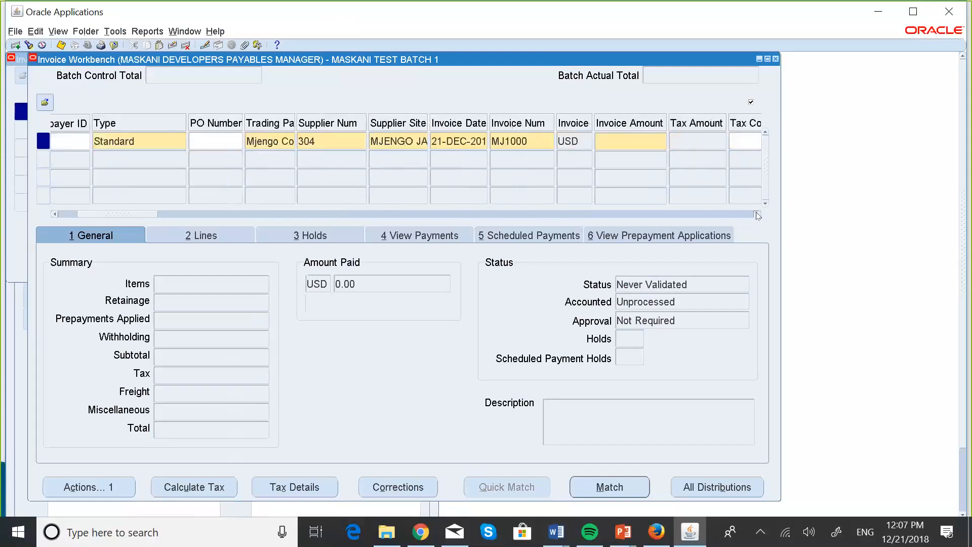
left_click(758, 214)
left_click(757, 214)
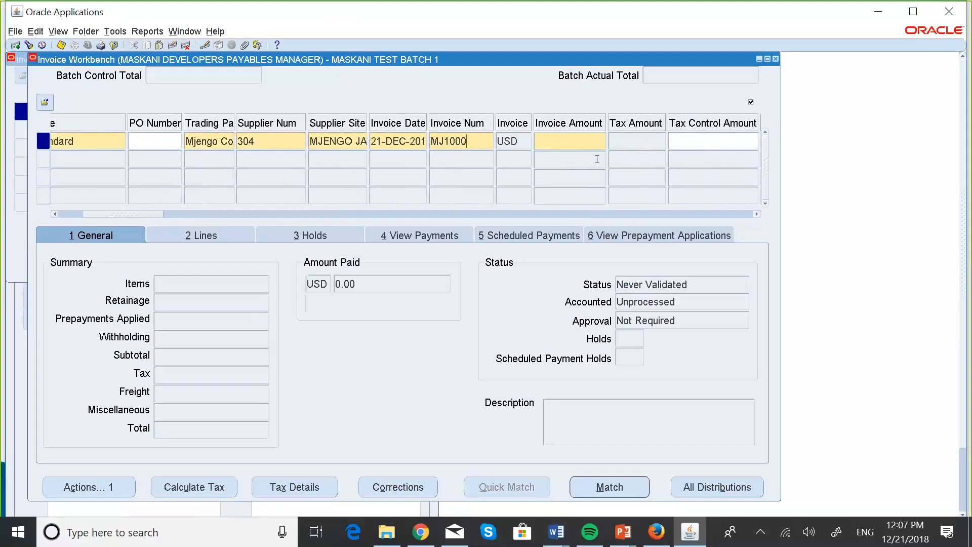
left_click(538, 139)
type("100")
Step: Examine the invoice's tax, withheld amount, prepaid amount, GL date and payment currency fields
left_click(756, 214)
left_click(757, 214)
left_click(756, 214)
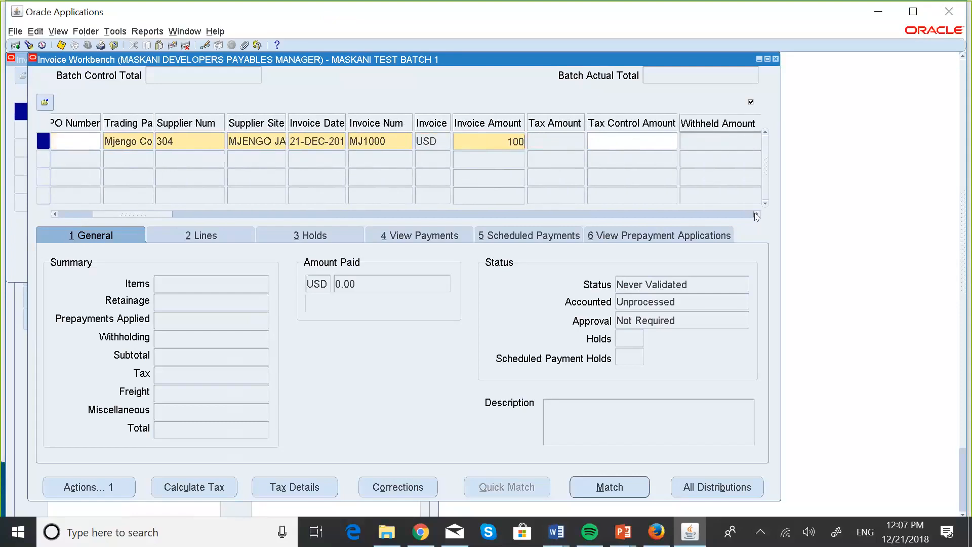
left_click(757, 215)
left_click(757, 214)
left_click(757, 214)
left_click(756, 214)
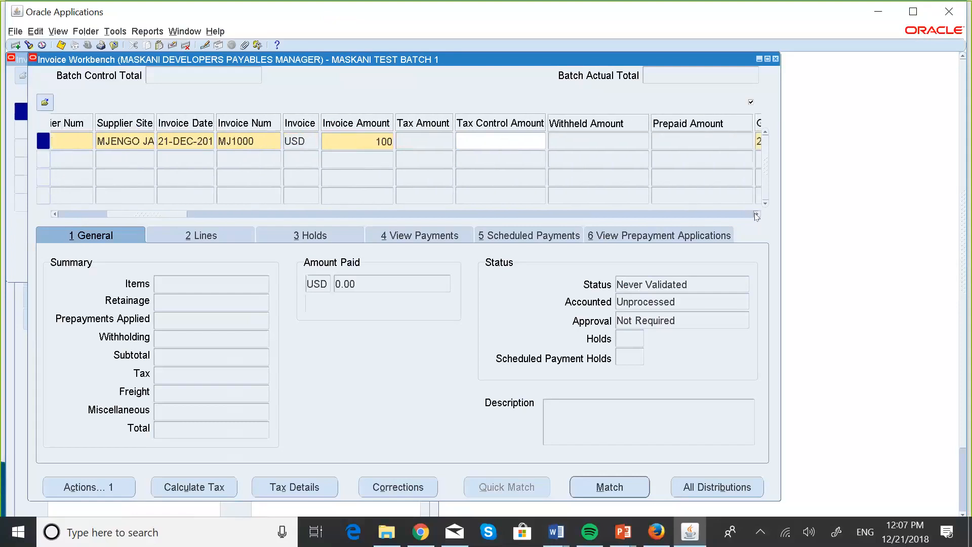
left_click(757, 214)
left_click(756, 214)
left_click(757, 214)
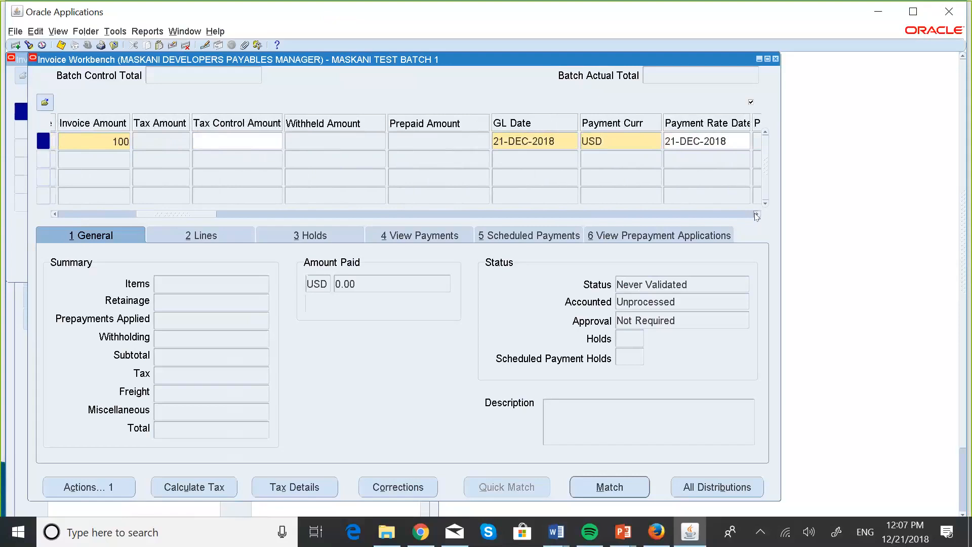
left_click(756, 215)
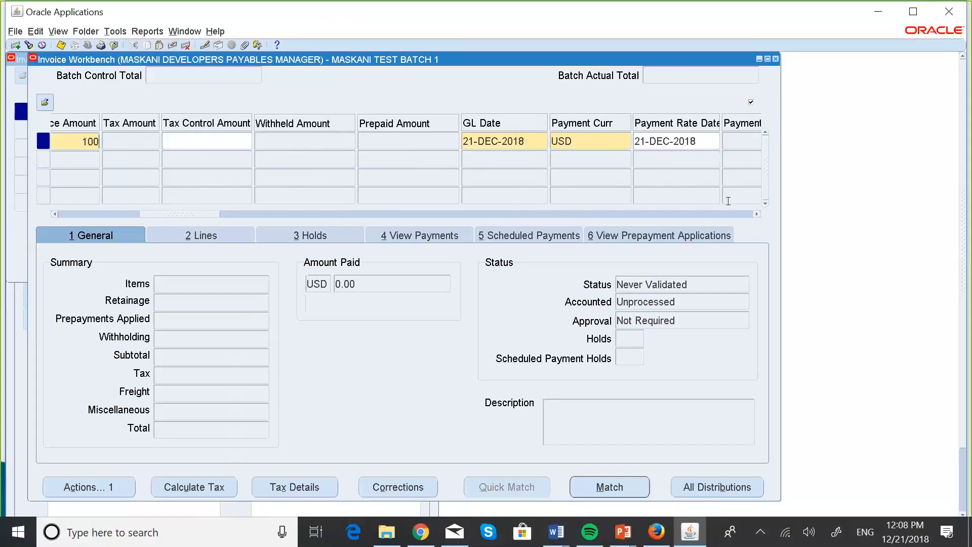
Step: Examine the invoice fields from payment rate through distribution set, match action, project and exchange rate to the payment terms
left_click(758, 215)
left_click(758, 214)
left_click(758, 214)
left_click(758, 215)
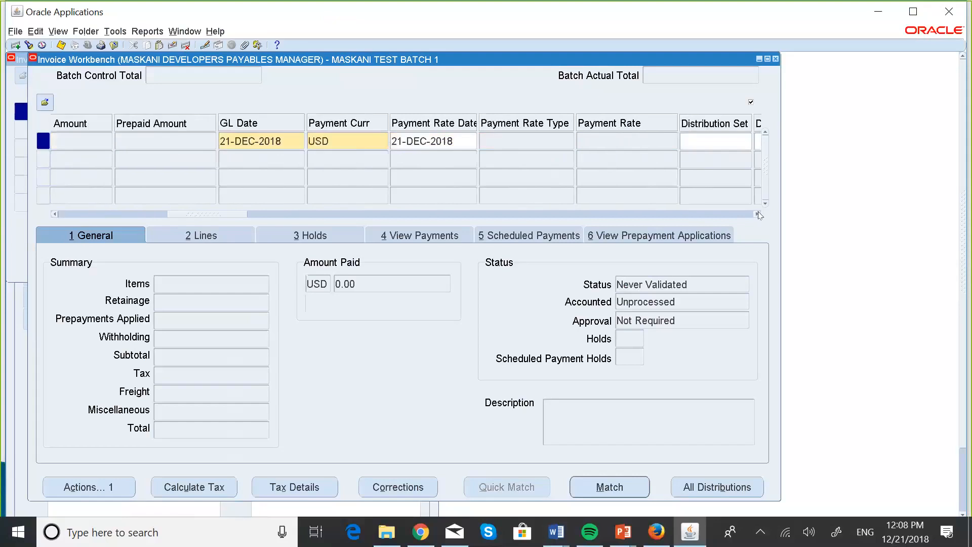
left_click(758, 215)
left_click(758, 215)
left_click(758, 215)
left_click(759, 215)
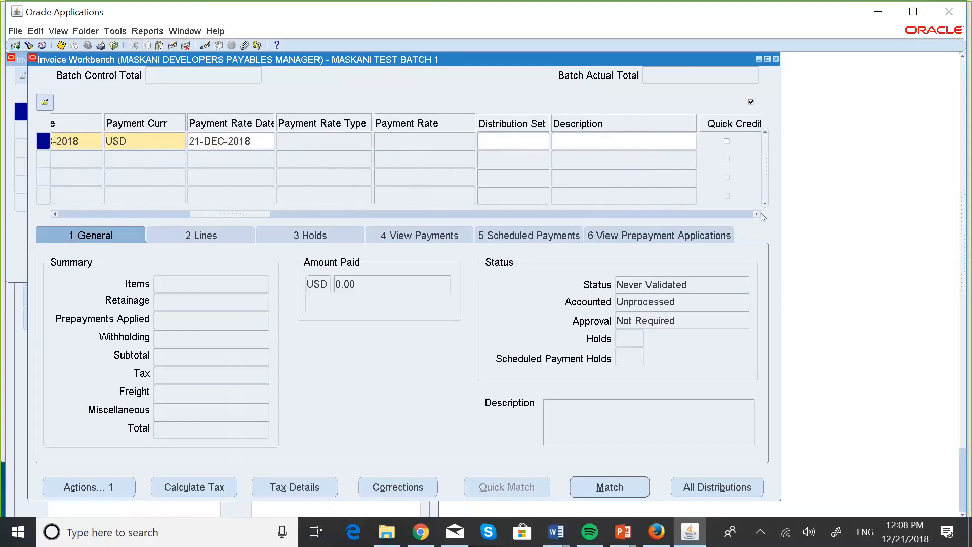
left_click(759, 215)
left_click(759, 214)
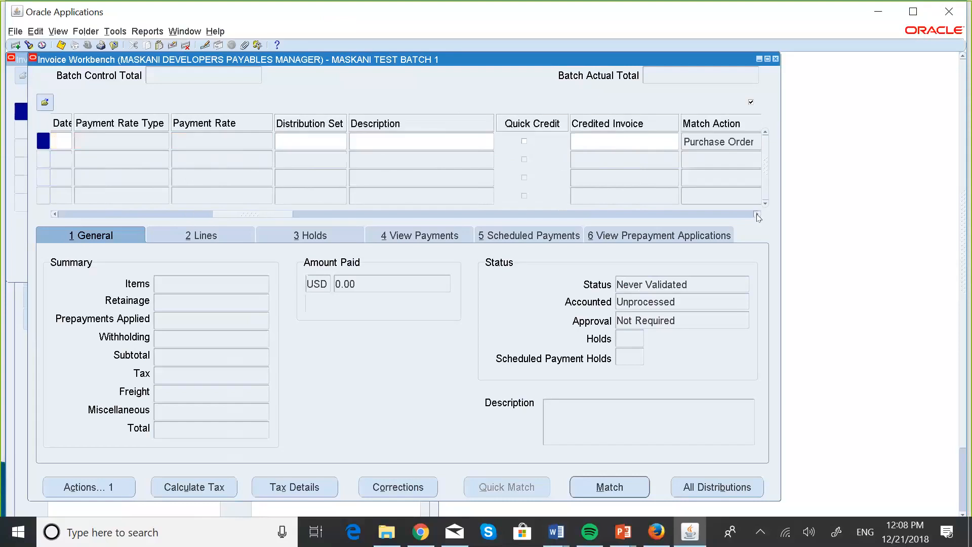
left_click(758, 214)
left_click(758, 214)
left_click(758, 215)
left_click(758, 214)
left_click(758, 214)
left_click(758, 215)
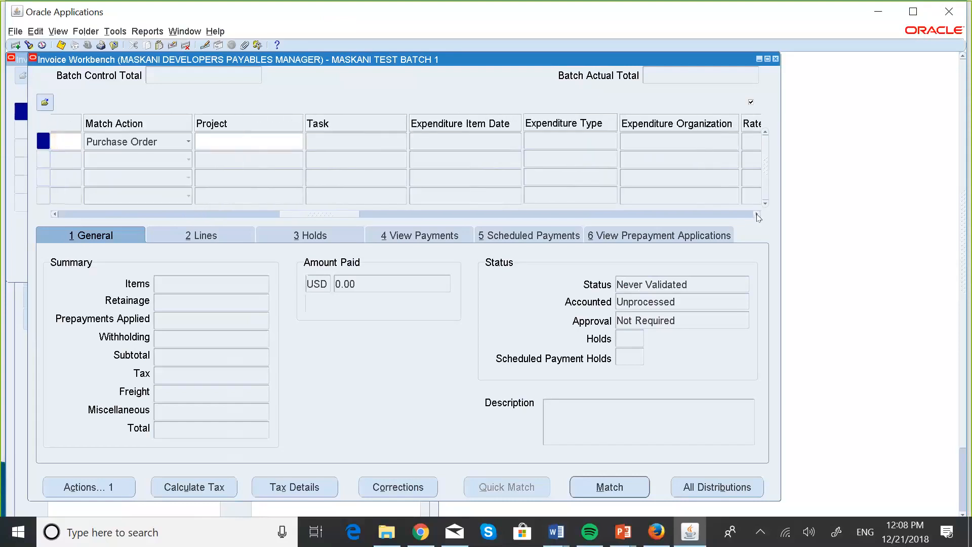
left_click(758, 214)
left_click(758, 215)
left_click(758, 214)
left_click(758, 214)
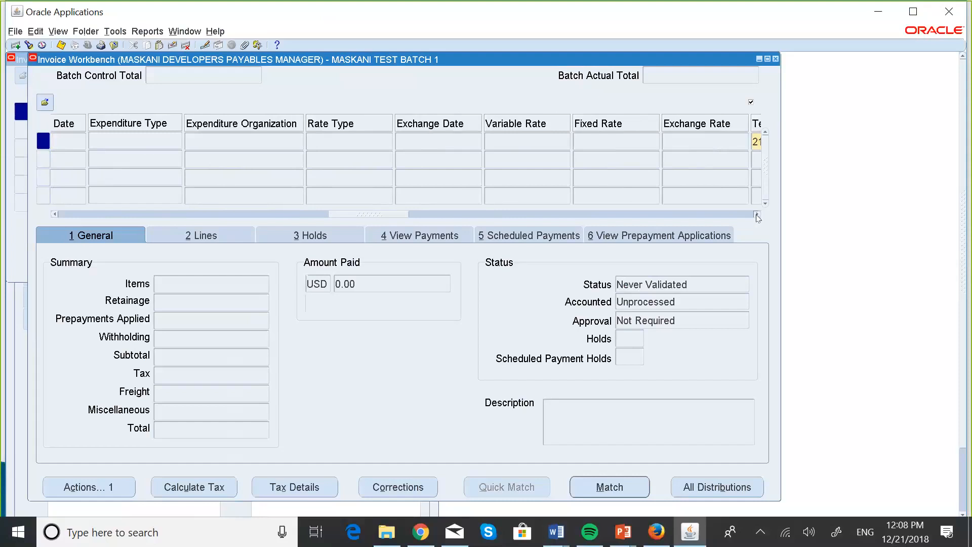
left_click(758, 214)
left_click(758, 214)
left_click(758, 214)
left_click(758, 214)
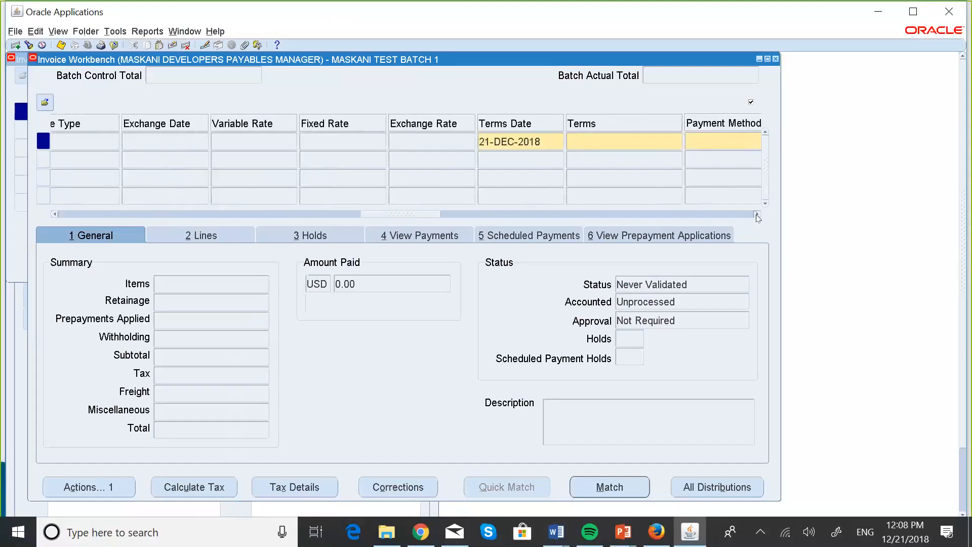
left_click(758, 214)
left_click(759, 215)
left_click(758, 214)
left_click(758, 215)
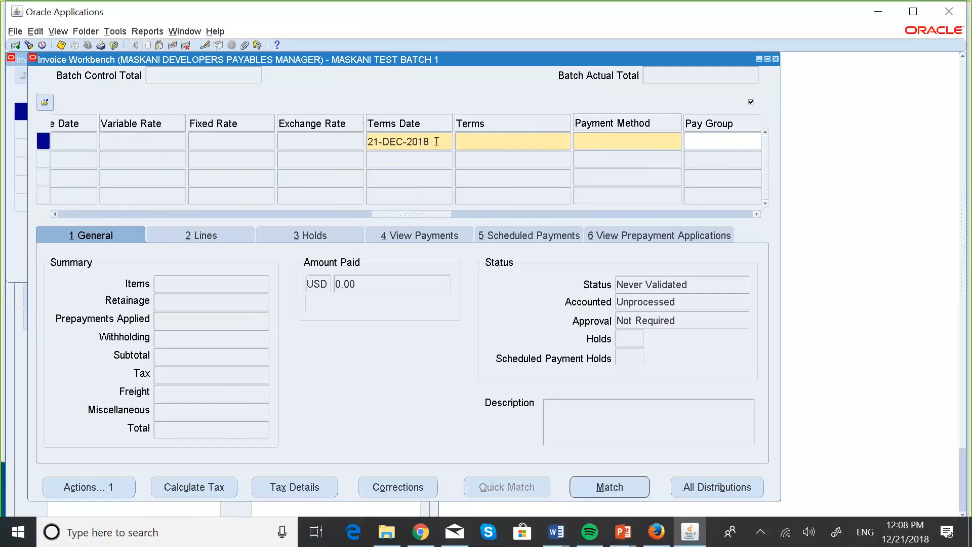
Step: Search the payment terms for "MASKANI %" and assign MASKANI IMMEDIATE to the invoice
left_click(479, 138)
left_click(569, 146)
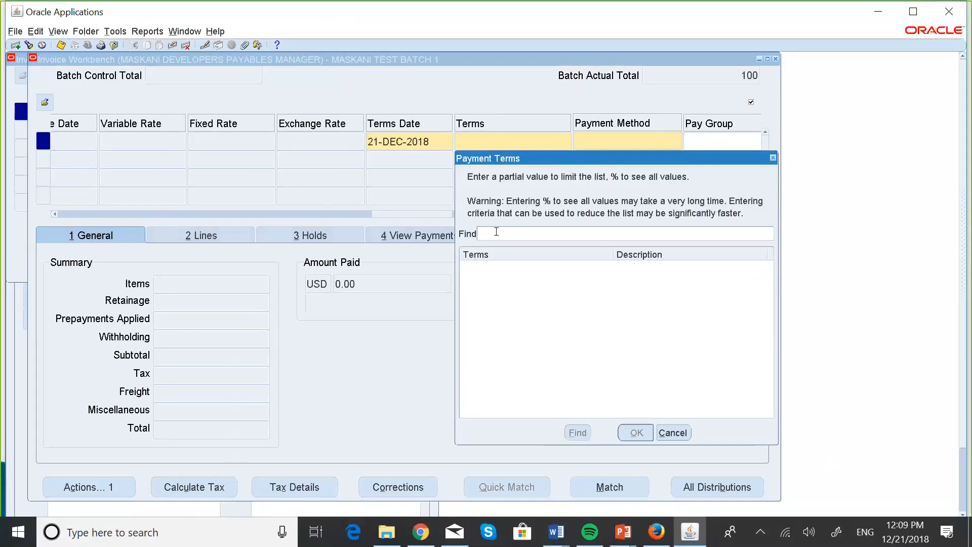
type("MASKANI %")
left_click(578, 434)
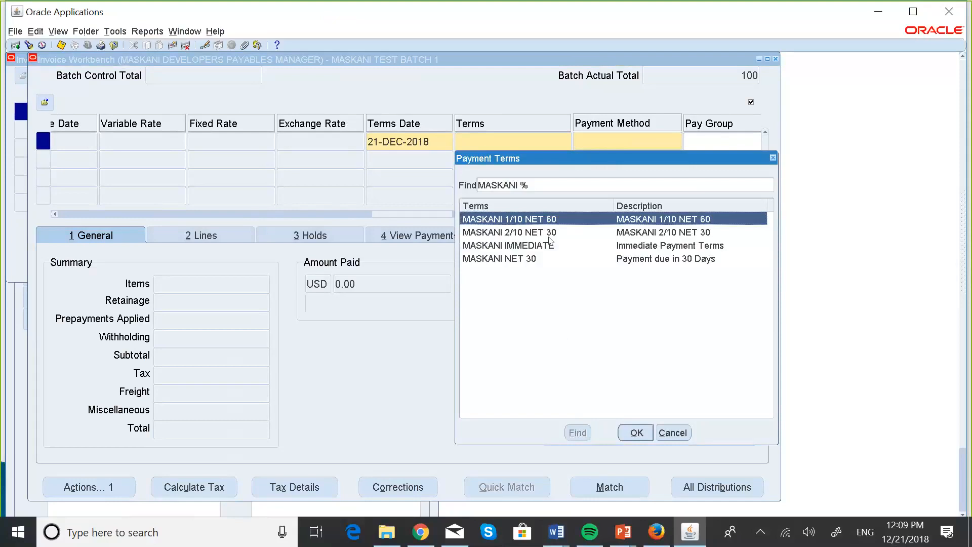
left_click(536, 248)
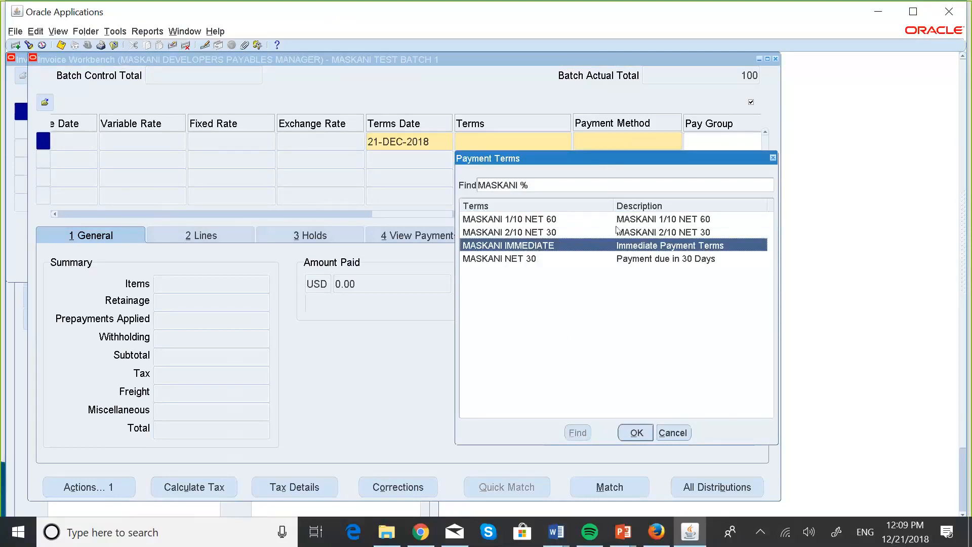
left_click(639, 431)
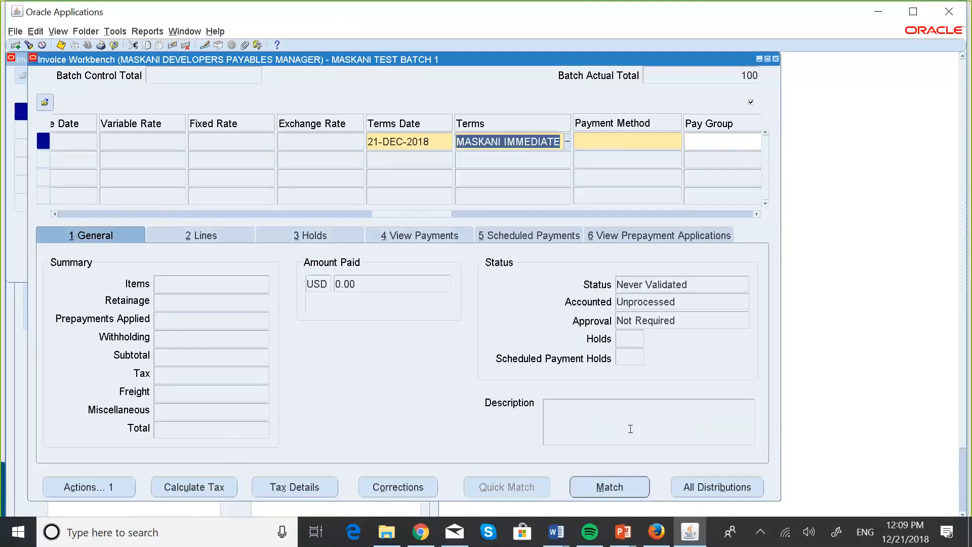
Step: Set the invoice's payment method to Check
left_click(590, 140)
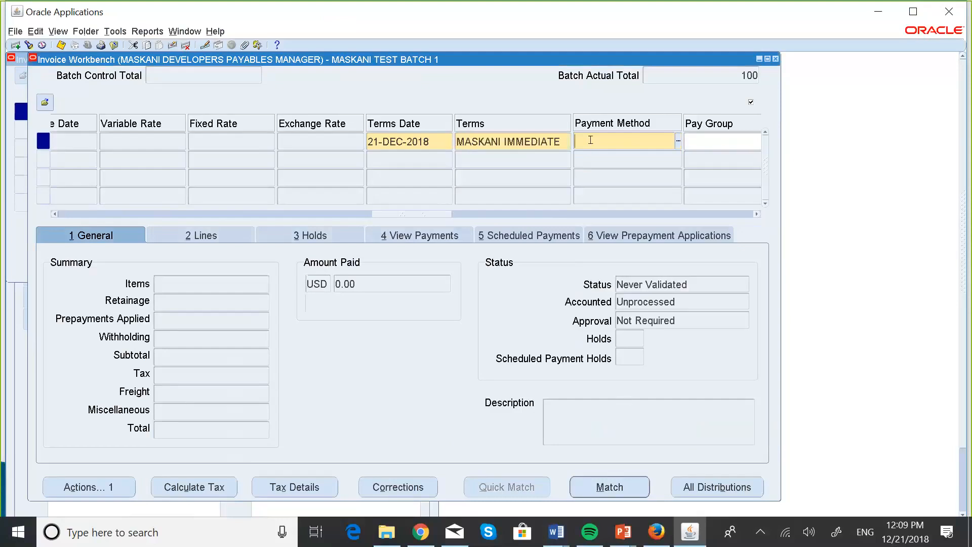
left_click(679, 142)
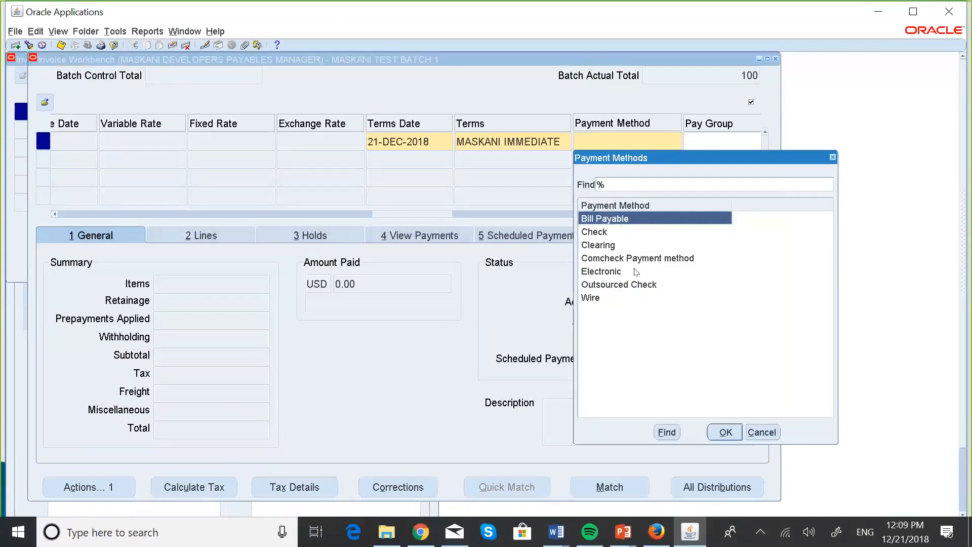
left_click(593, 235)
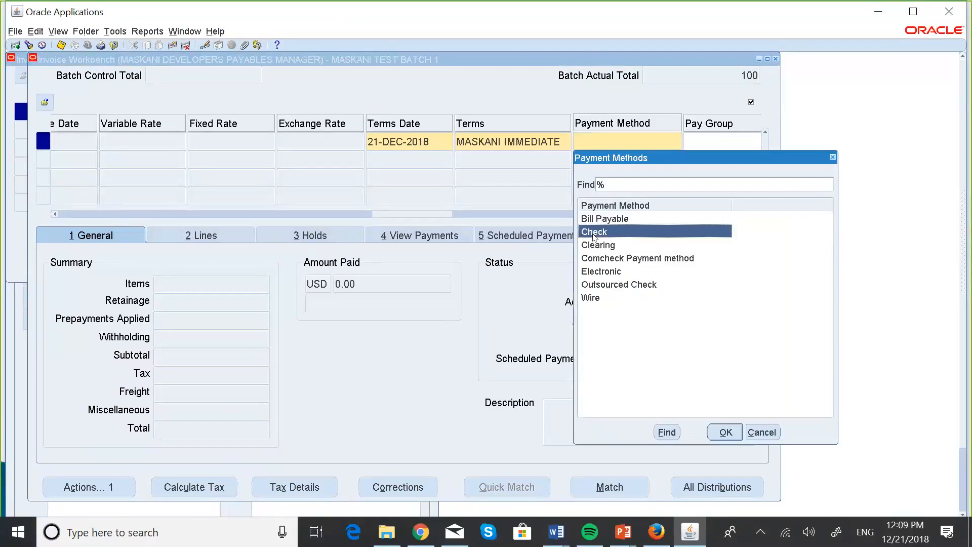
left_click(725, 432)
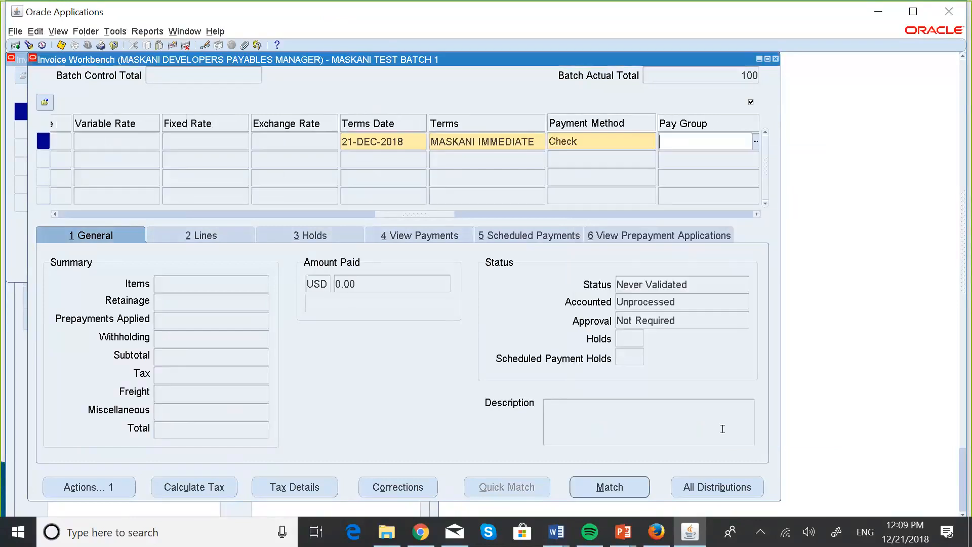
Step: Examine the remaining invoice fields from pay group through taxation country and supplier tax details to the remit-to bank account
left_click(757, 214)
left_click(757, 215)
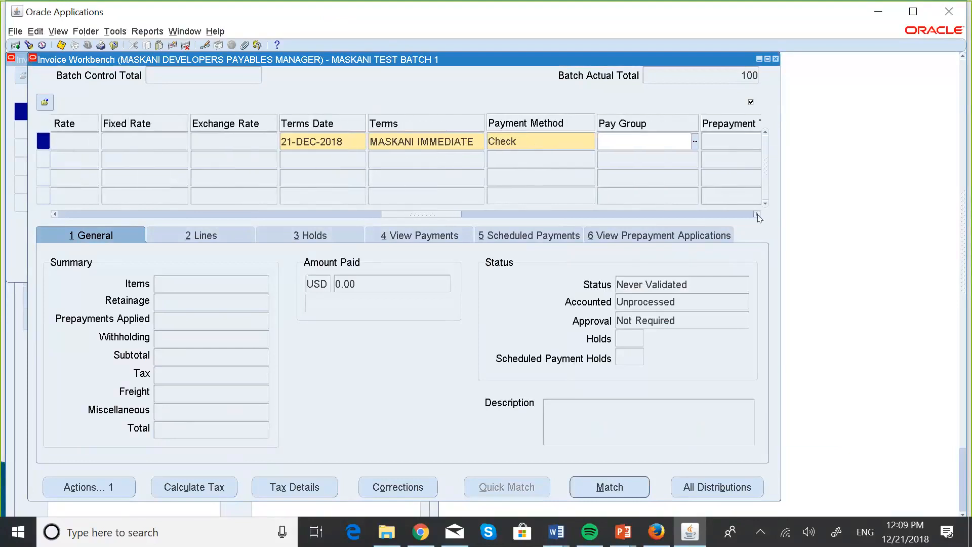
left_click(756, 215)
left_click(757, 215)
left_click(757, 215)
left_click(757, 215)
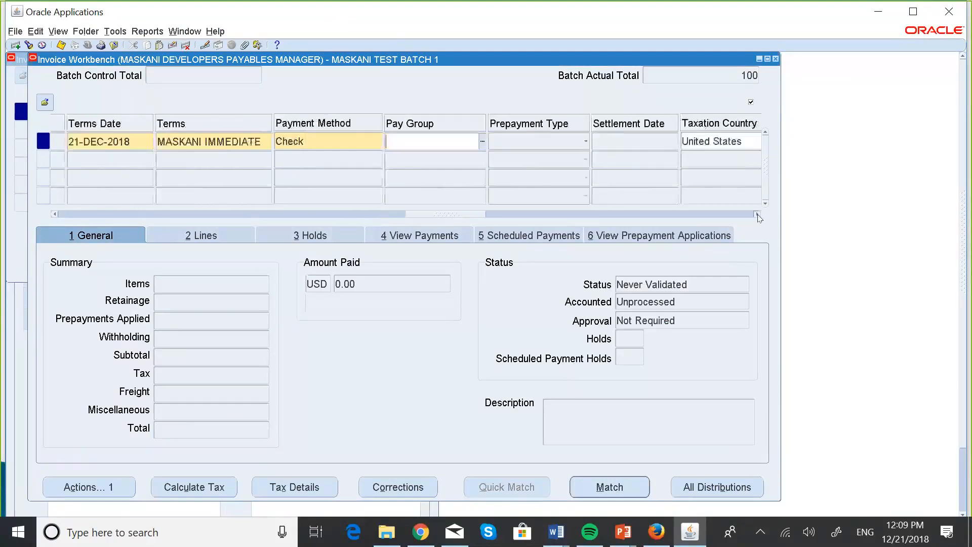
left_click(757, 214)
left_click(757, 215)
left_click(757, 215)
left_click(757, 214)
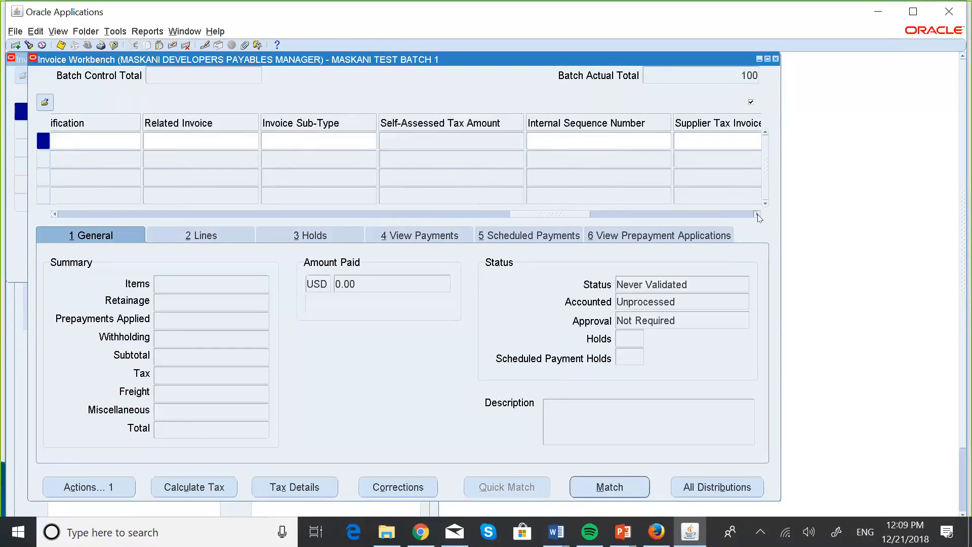
left_click(757, 215)
left_click(756, 215)
left_click(757, 214)
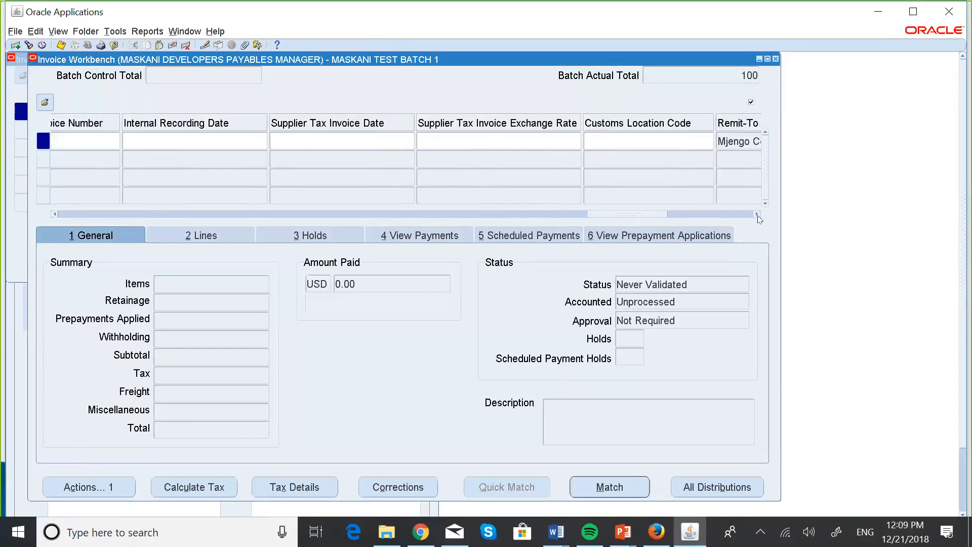
left_click(757, 215)
left_click(757, 215)
left_click(756, 214)
left_click(756, 215)
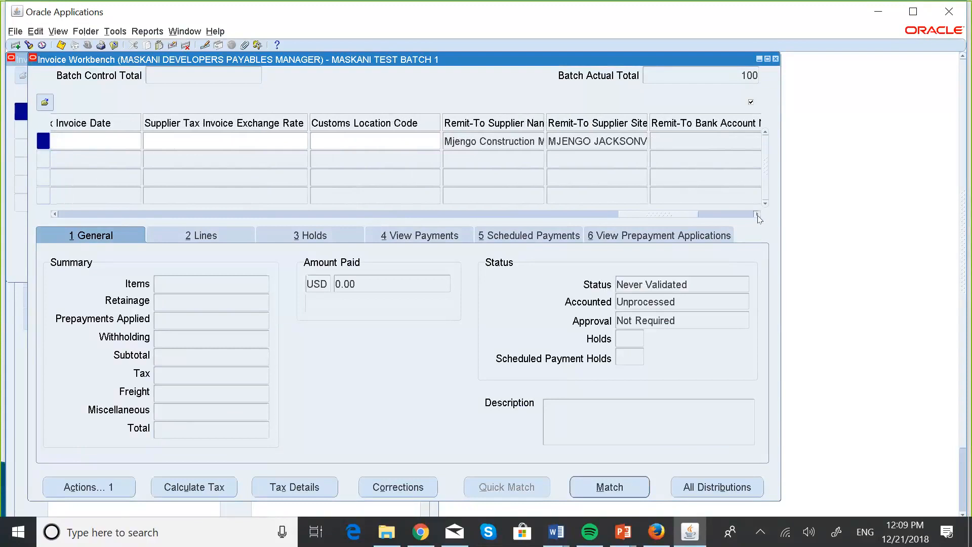
left_click(757, 214)
left_click(757, 215)
left_click(757, 215)
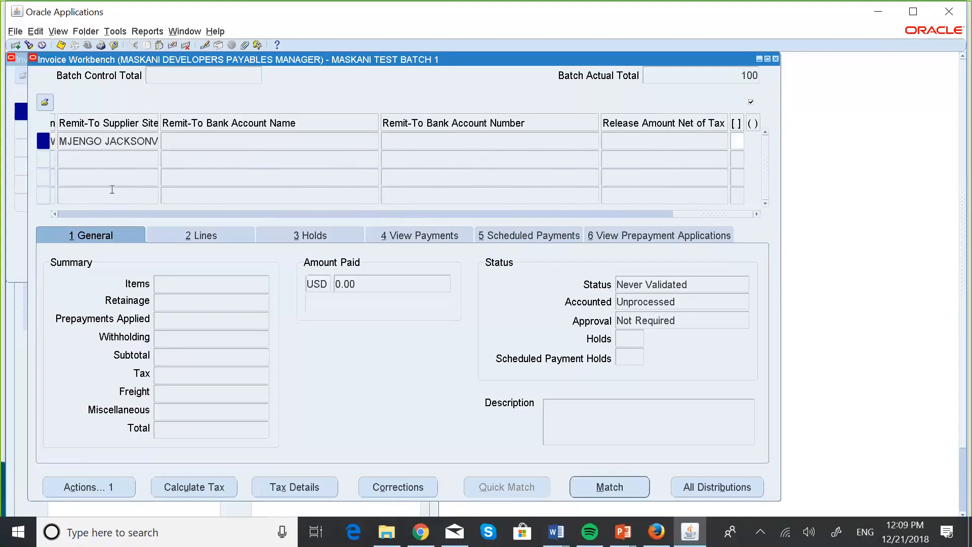
Step: Review the invoice's fields from the remit-to bank account back through payment method, project and match action to the GL date
left_click(54, 215)
left_click(54, 214)
left_click(55, 214)
left_click(54, 214)
left_click(54, 214)
left_click(54, 214)
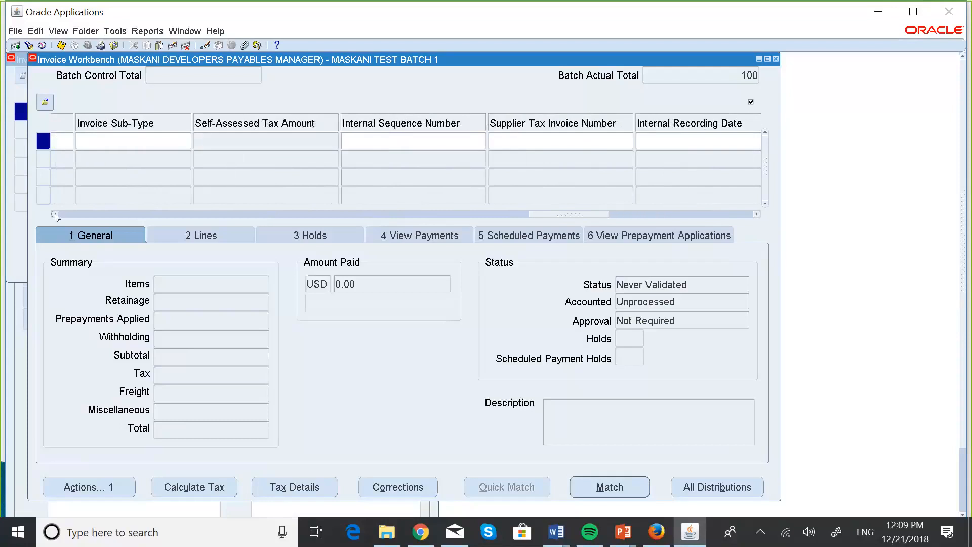
left_click(54, 215)
left_click(54, 214)
left_click(54, 215)
left_click(54, 214)
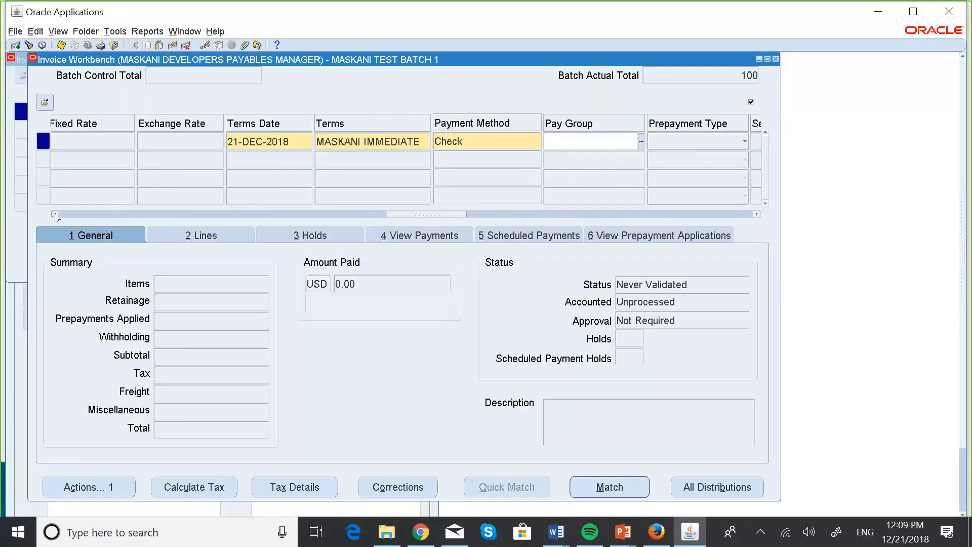
left_click(54, 214)
left_click(55, 214)
left_click(55, 215)
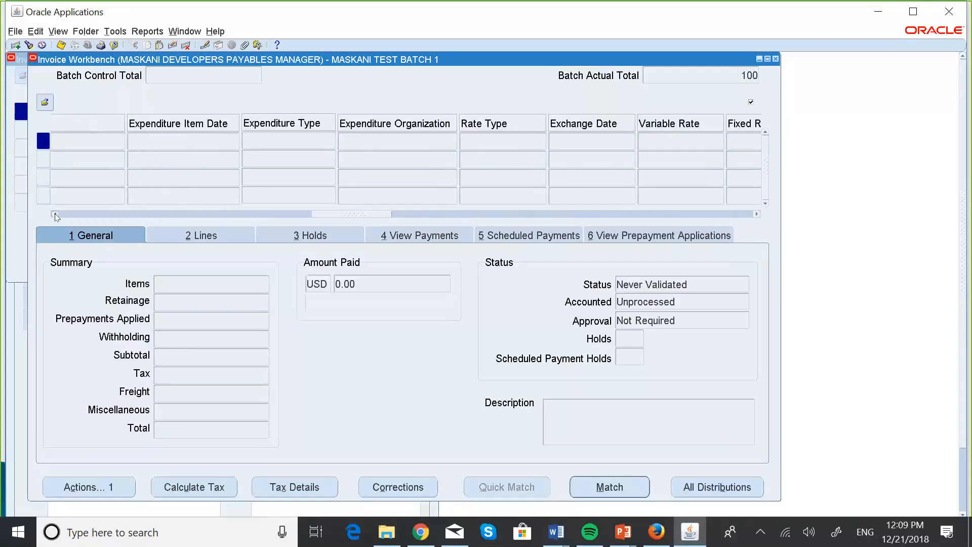
left_click(54, 215)
left_click(55, 214)
left_click(54, 214)
left_click(54, 214)
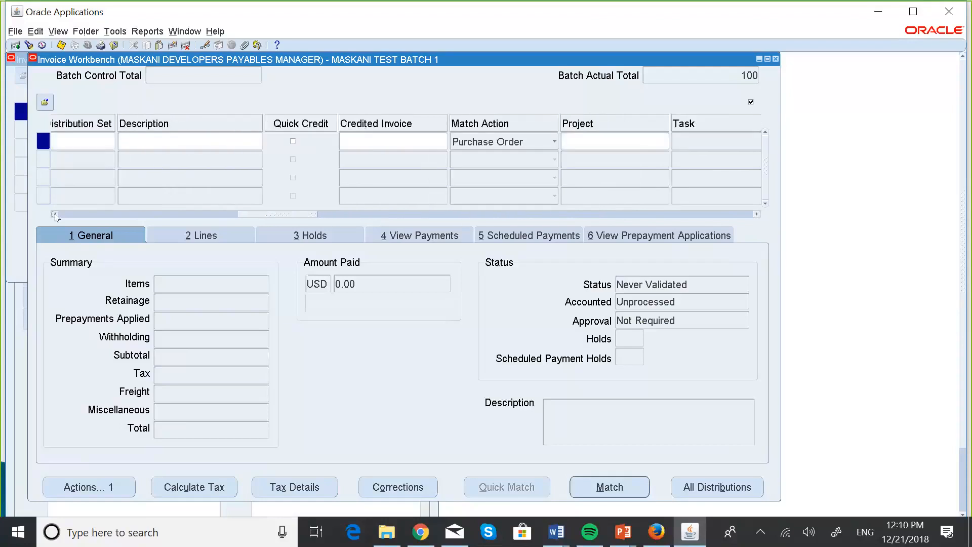
left_click(54, 214)
left_click(55, 214)
left_click(54, 215)
left_click(54, 215)
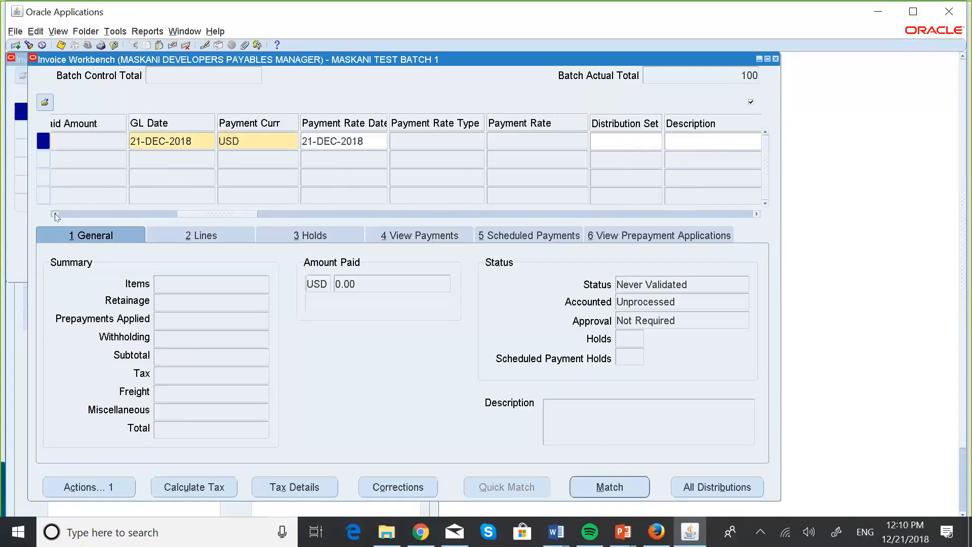
left_click(55, 214)
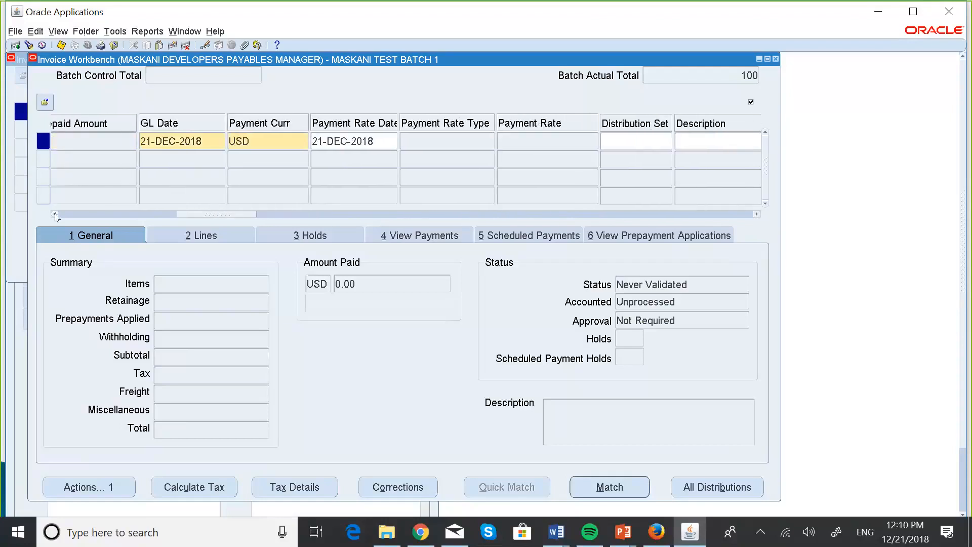
Step: Check the invoice's fields from the GL date through to the payment terms and payment method, and save the invoice
left_click(758, 215)
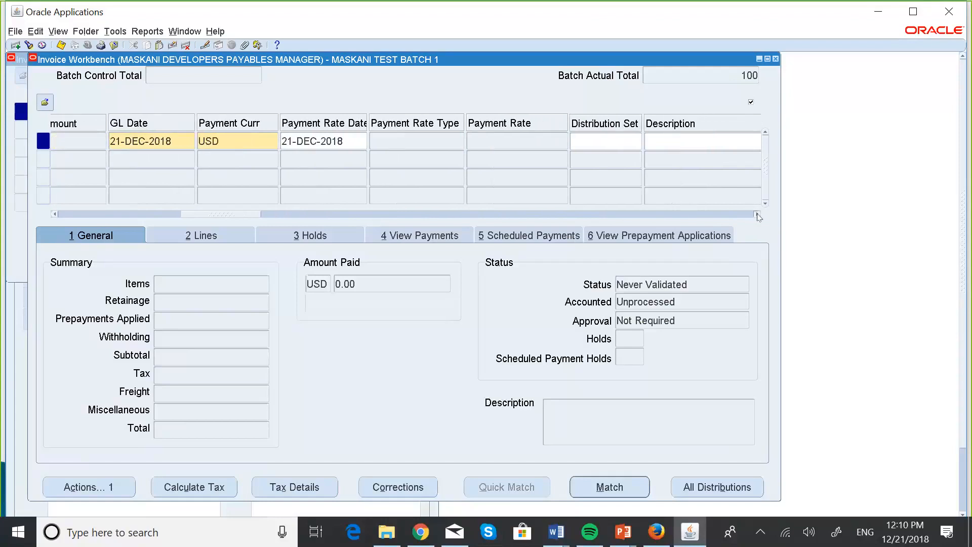
left_click(757, 215)
left_click(757, 215)
left_click(757, 215)
left_click(758, 215)
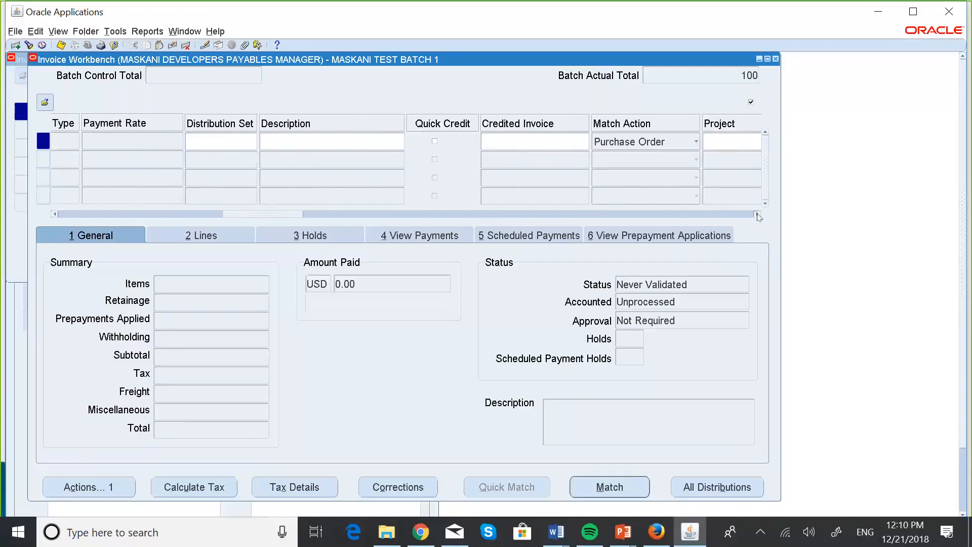
left_click(757, 214)
left_click(758, 215)
left_click(758, 214)
left_click(757, 215)
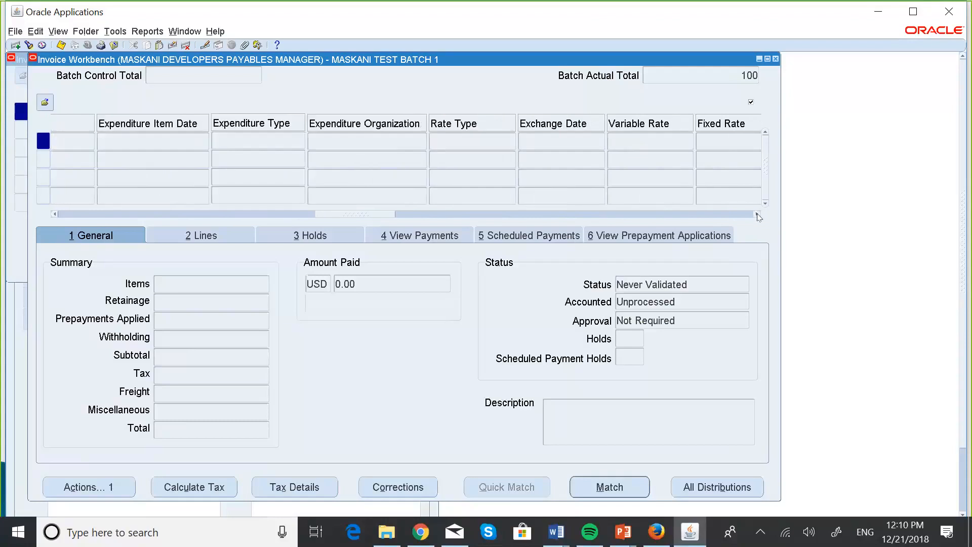
left_click(758, 215)
left_click(758, 214)
left_click(758, 215)
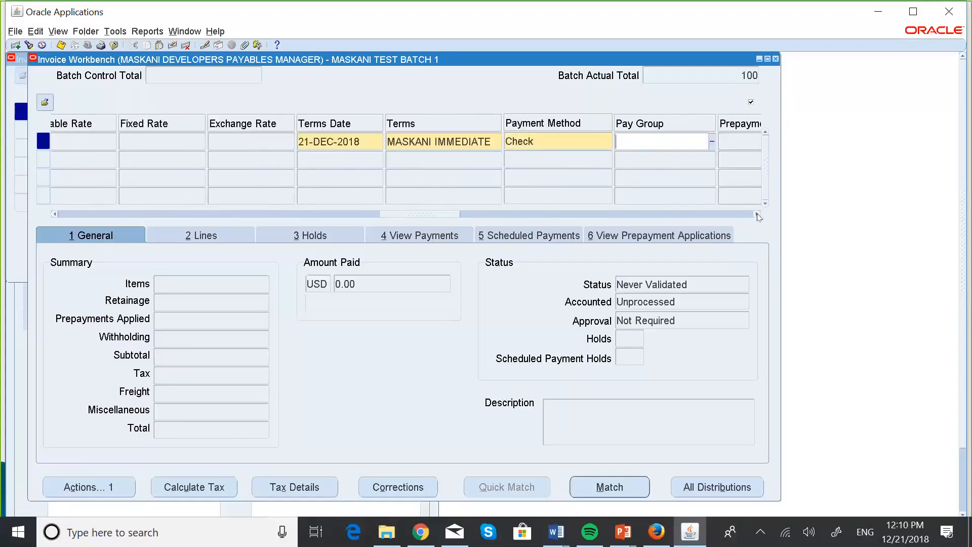
left_click(64, 45)
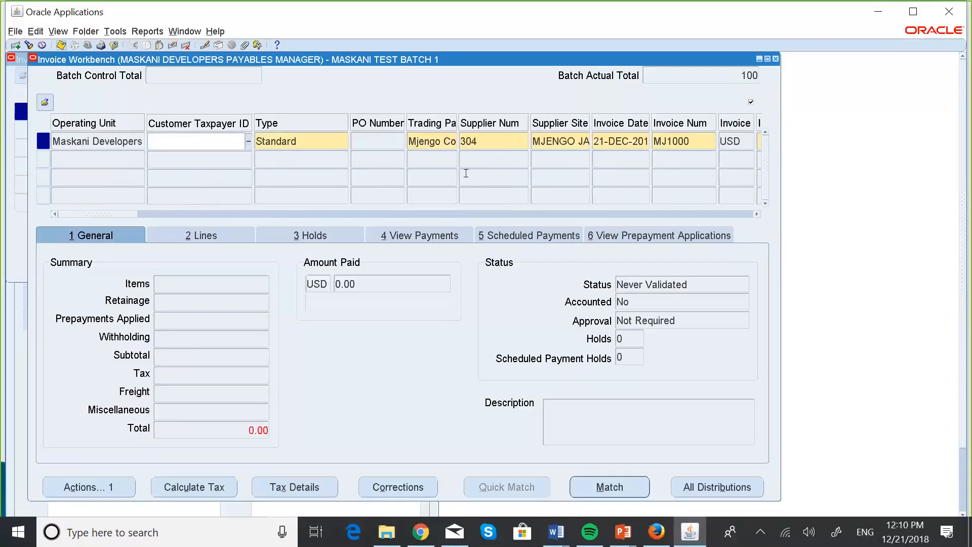
Step: Set the invoice's payment method to Check again and save the invoice
left_click(758, 215)
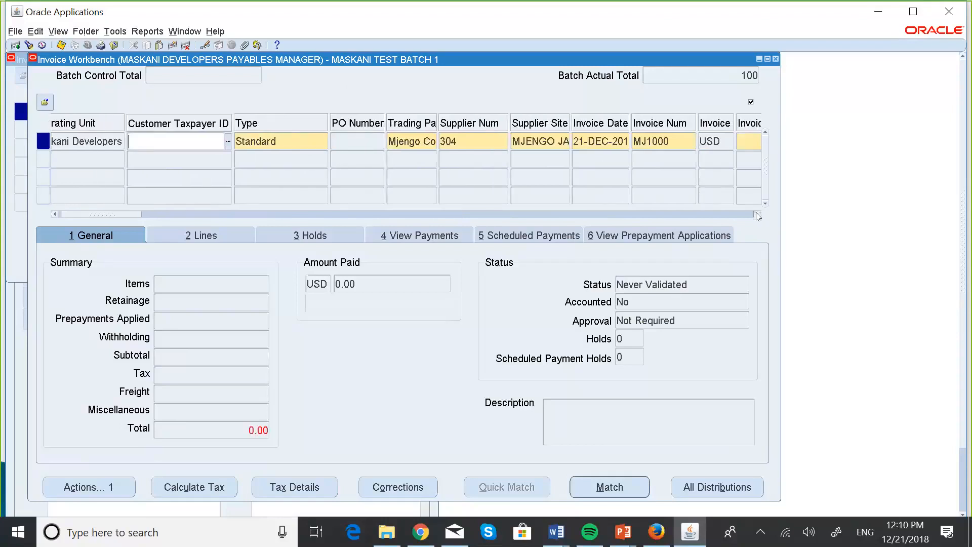
left_click(758, 215)
left_click(758, 215)
left_click(758, 215)
left_click(758, 215)
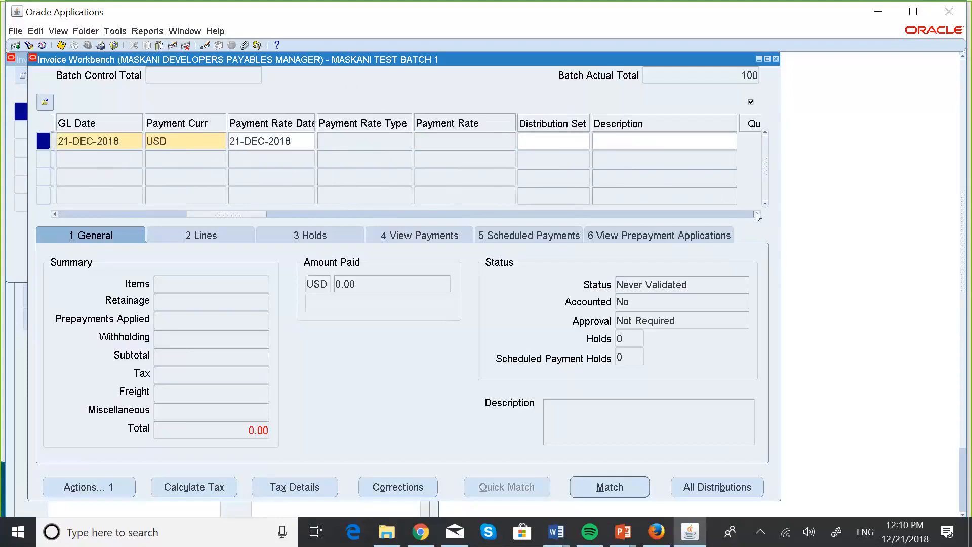
left_click(757, 214)
left_click(758, 215)
left_click(757, 215)
left_click(758, 215)
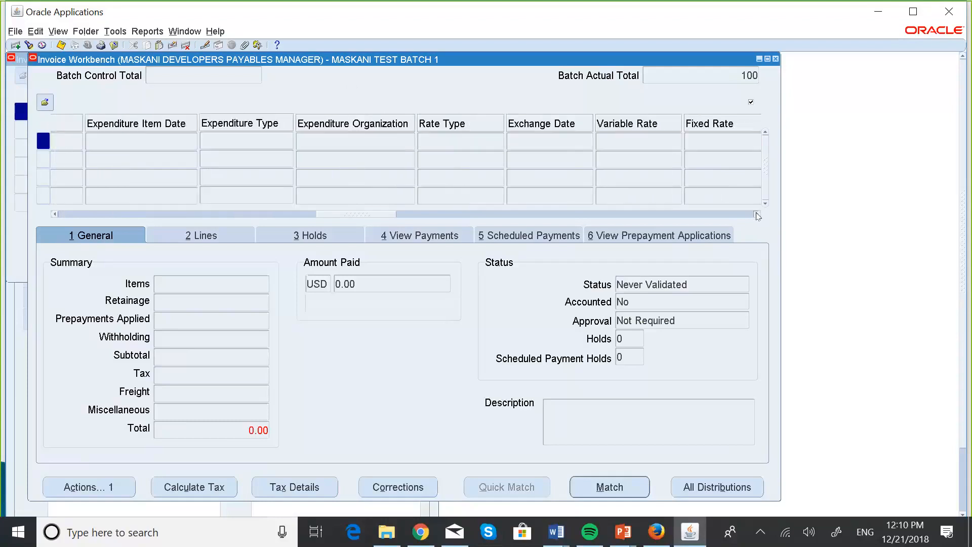
left_click(758, 215)
left_click(758, 215)
left_click(758, 215)
left_click(757, 214)
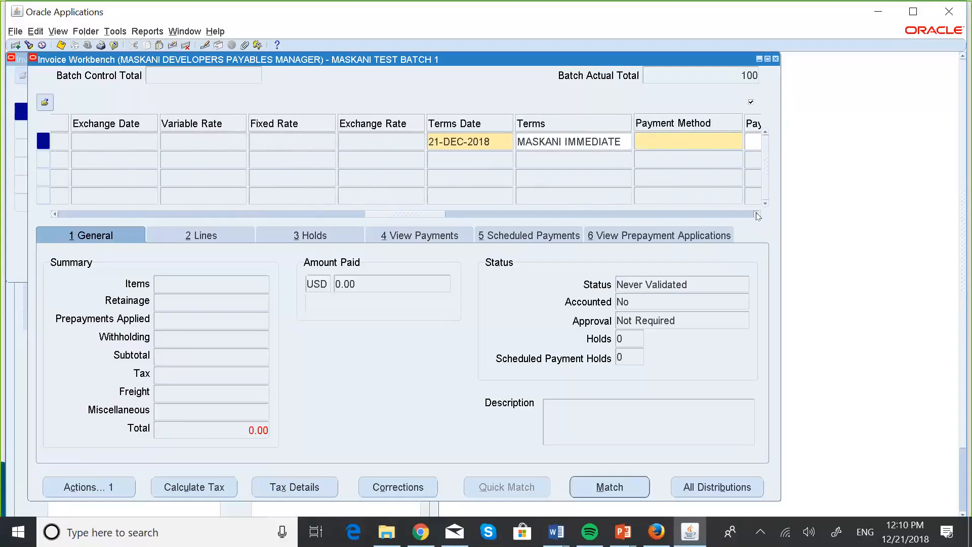
left_click(758, 215)
left_click(758, 215)
left_click(758, 215)
left_click(758, 214)
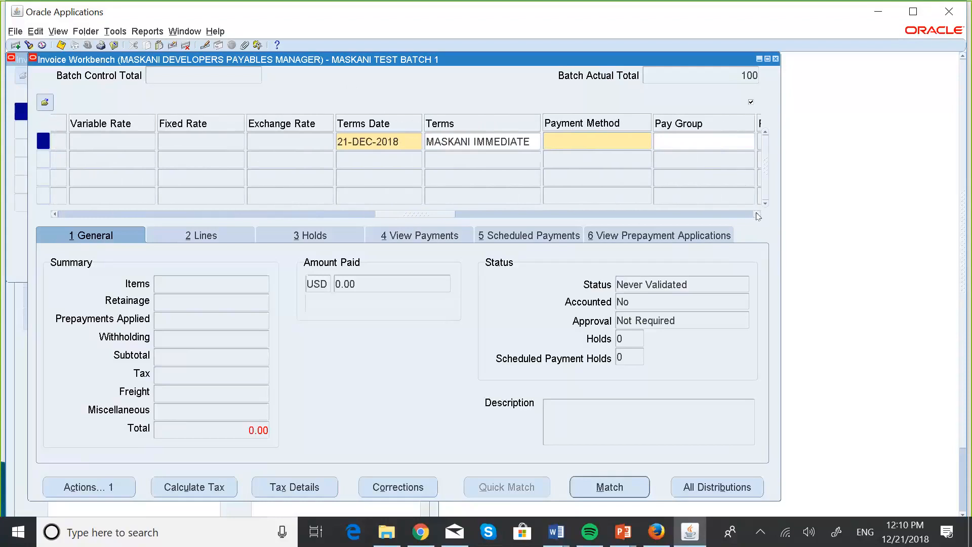
left_click(757, 214)
left_click(758, 215)
left_click(758, 215)
left_click(758, 215)
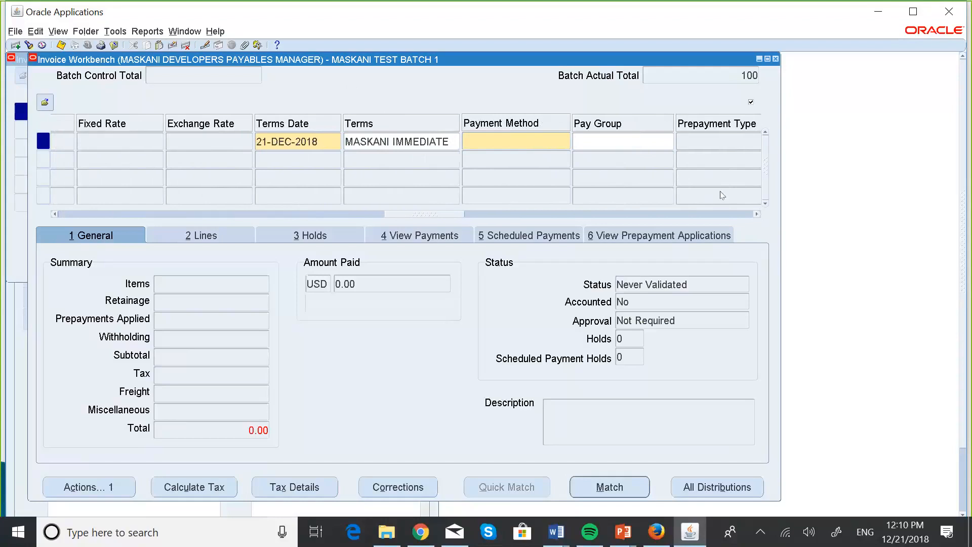
left_click(497, 141)
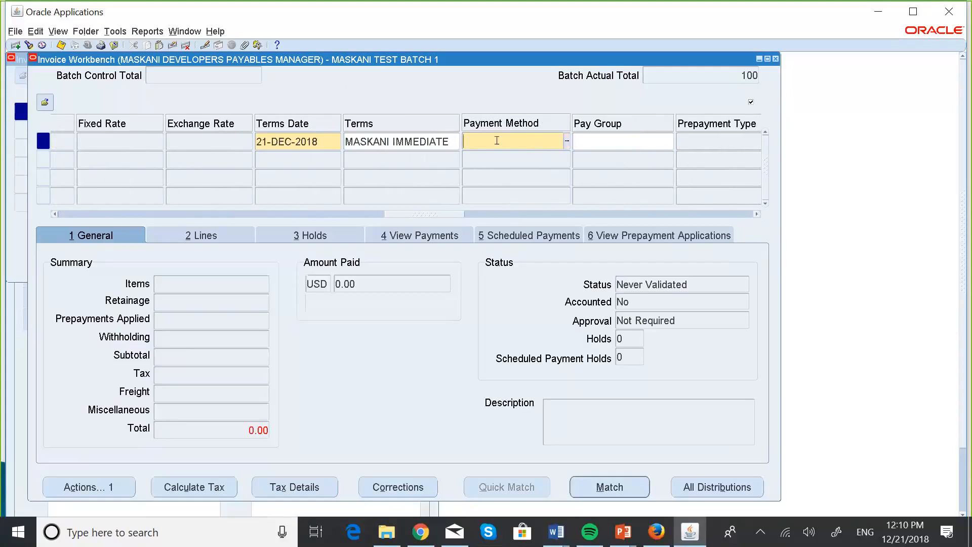
left_click(568, 141)
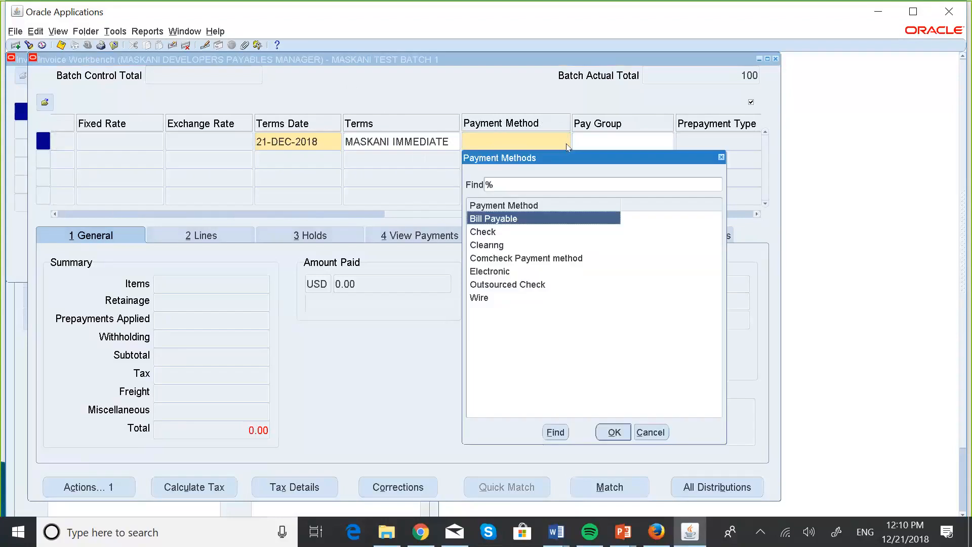
left_click(490, 232)
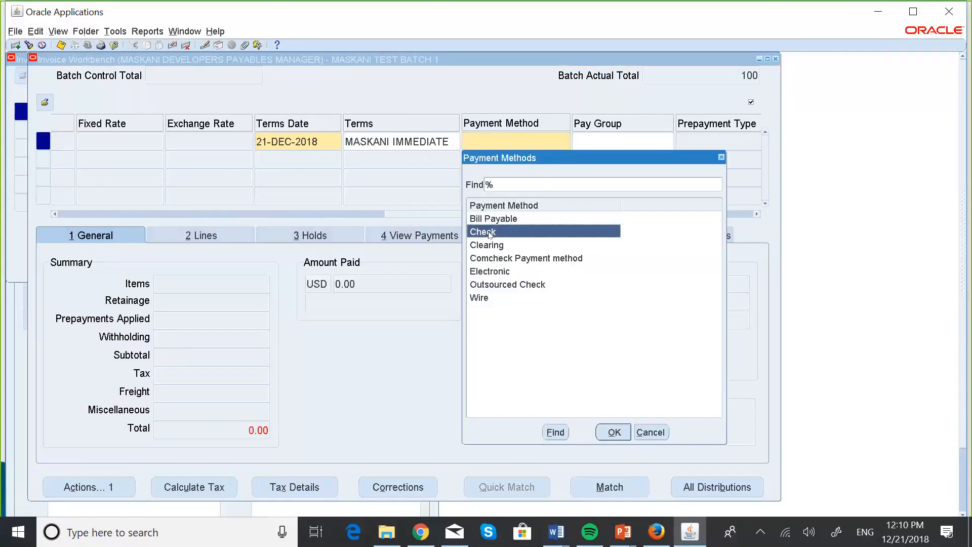
left_click(614, 434)
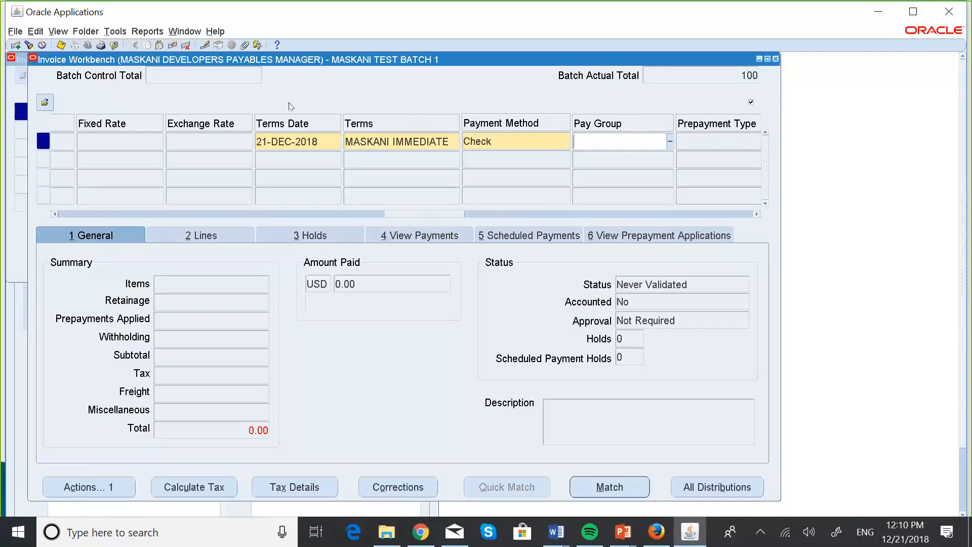
double_click(496, 137)
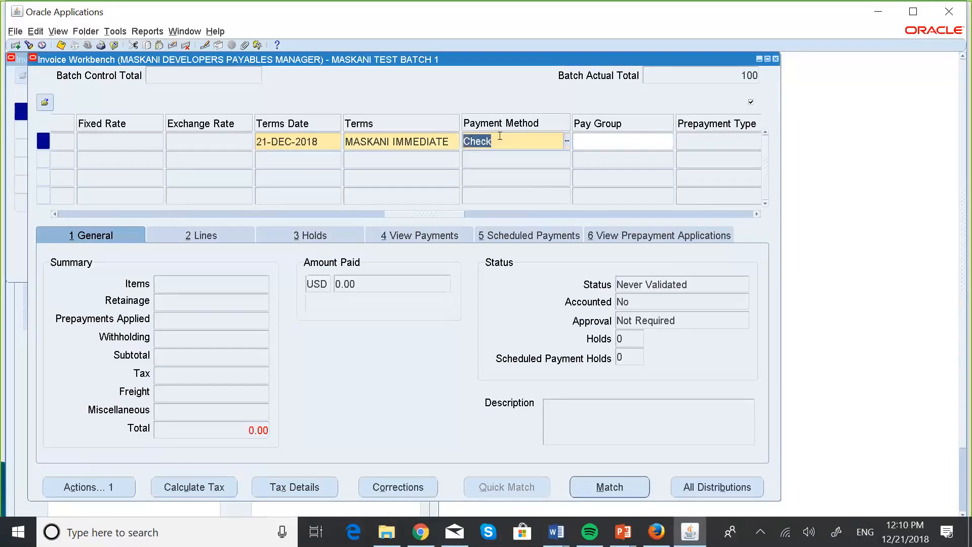
left_click(500, 137)
left_click(61, 46)
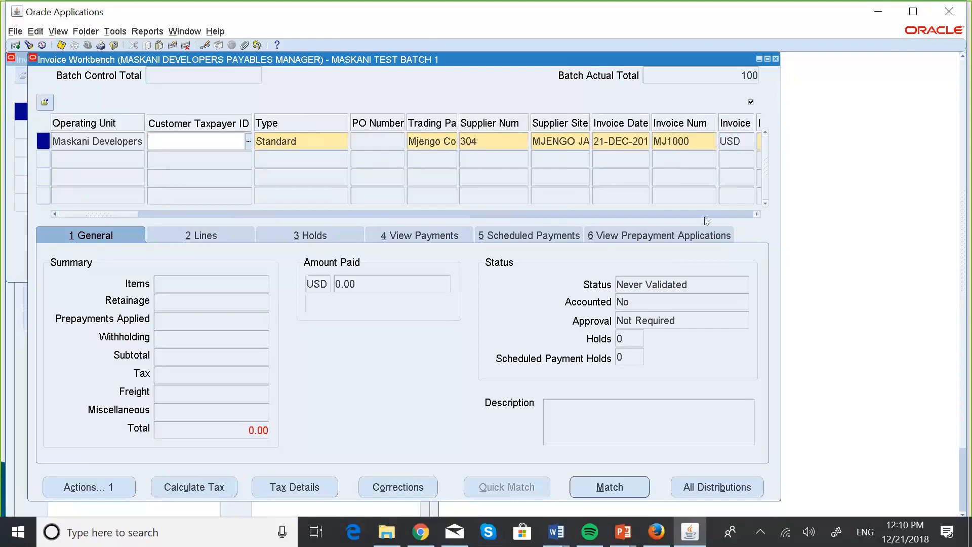
Step: Verify the saved invoice's fields from supplier and invoice amount through GL date and match action to the payment terms and payment method
left_click(757, 214)
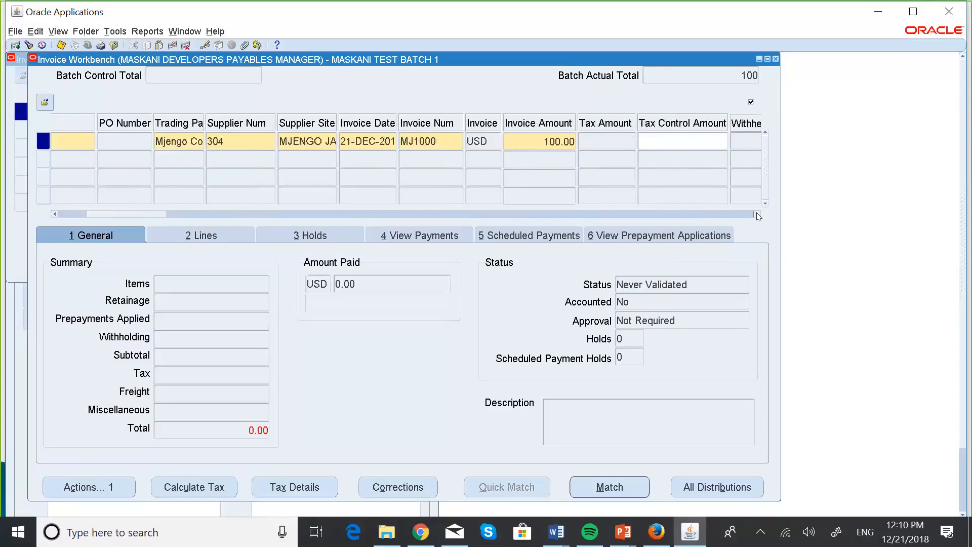
left_click(758, 214)
left_click(757, 214)
left_click(757, 214)
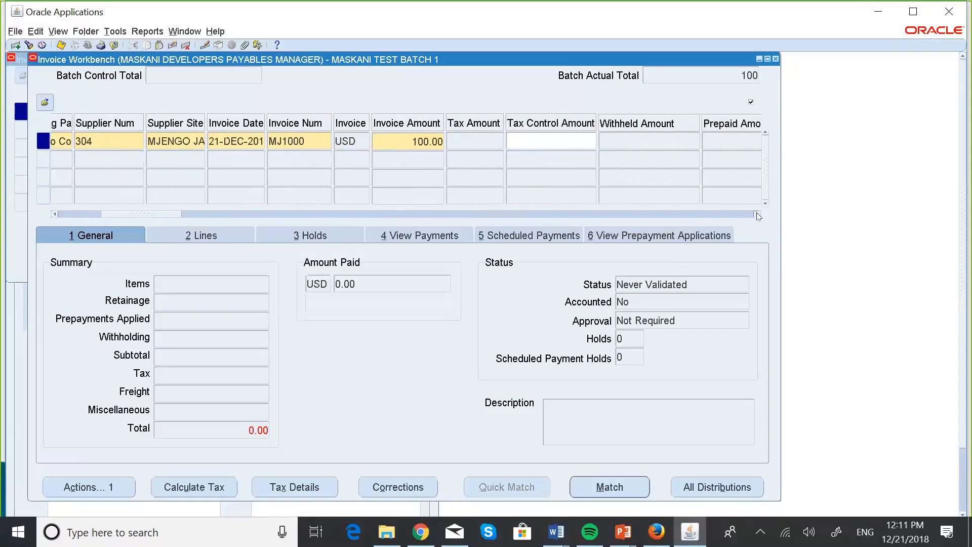
left_click(758, 214)
left_click(757, 215)
left_click(757, 214)
left_click(757, 215)
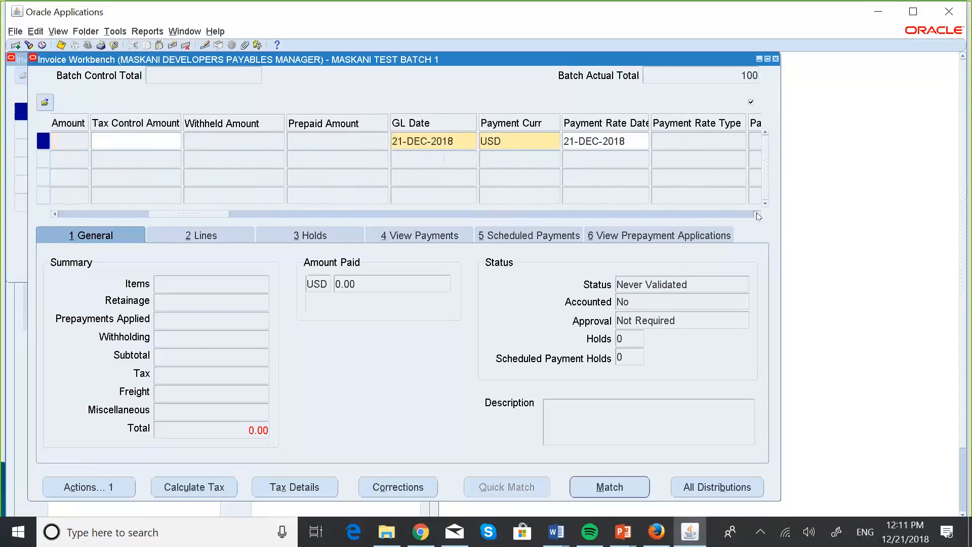
left_click(758, 214)
left_click(757, 214)
left_click(757, 214)
left_click(758, 214)
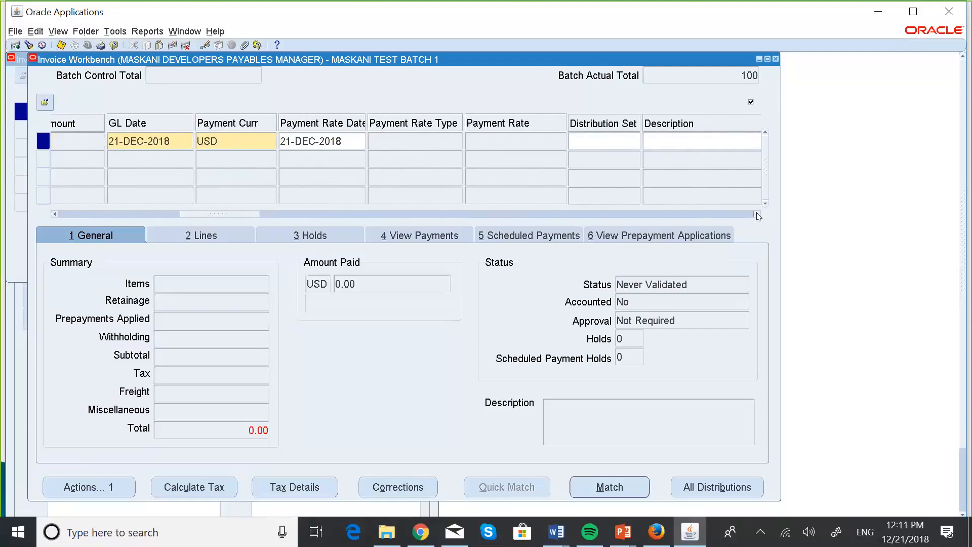
left_click(758, 214)
left_click(758, 214)
left_click(758, 214)
left_click(758, 214)
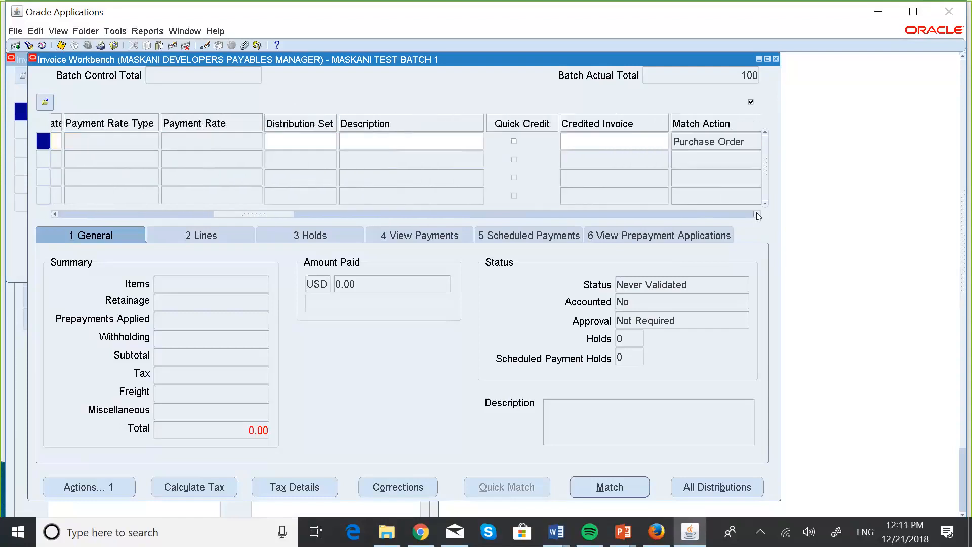
left_click(758, 214)
left_click(758, 215)
left_click(758, 214)
left_click(757, 214)
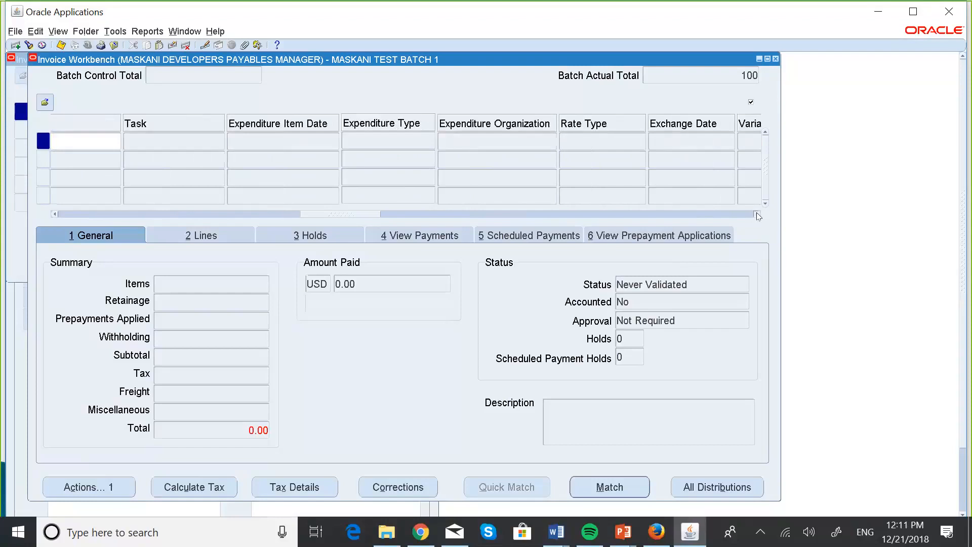
left_click(758, 214)
left_click(758, 214)
left_click(758, 214)
left_click(758, 214)
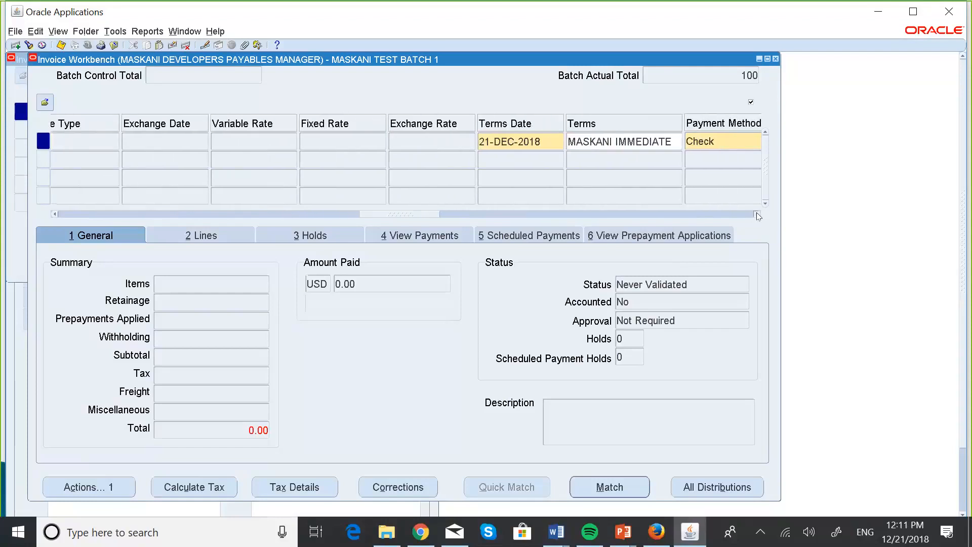
left_click(758, 215)
left_click(758, 214)
left_click(758, 214)
left_click(757, 215)
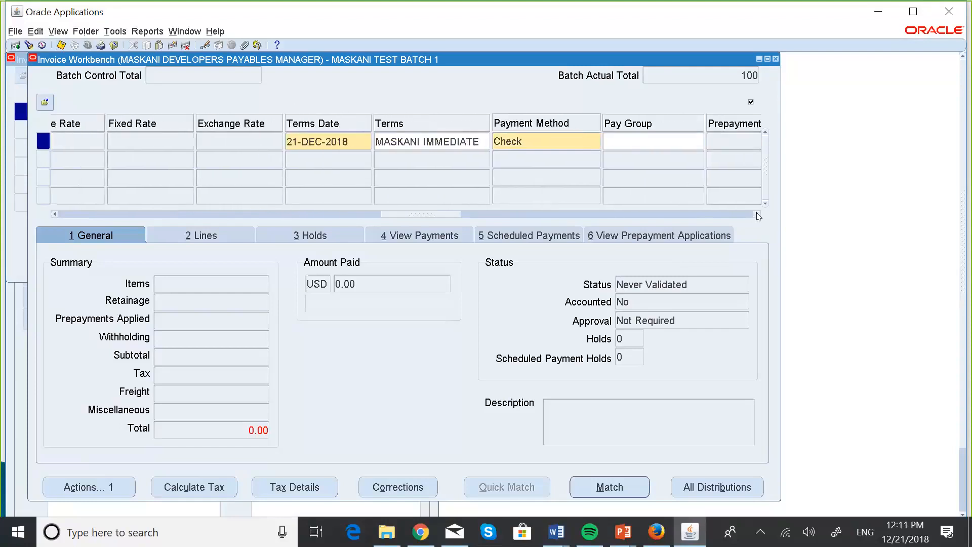
left_click(757, 215)
left_click(758, 214)
left_click(757, 214)
left_click(758, 214)
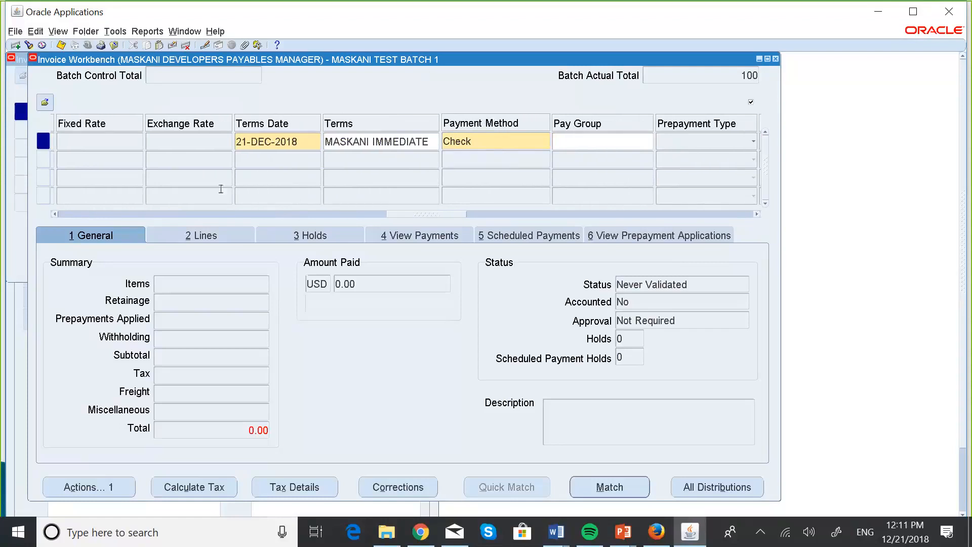
left_click(55, 214)
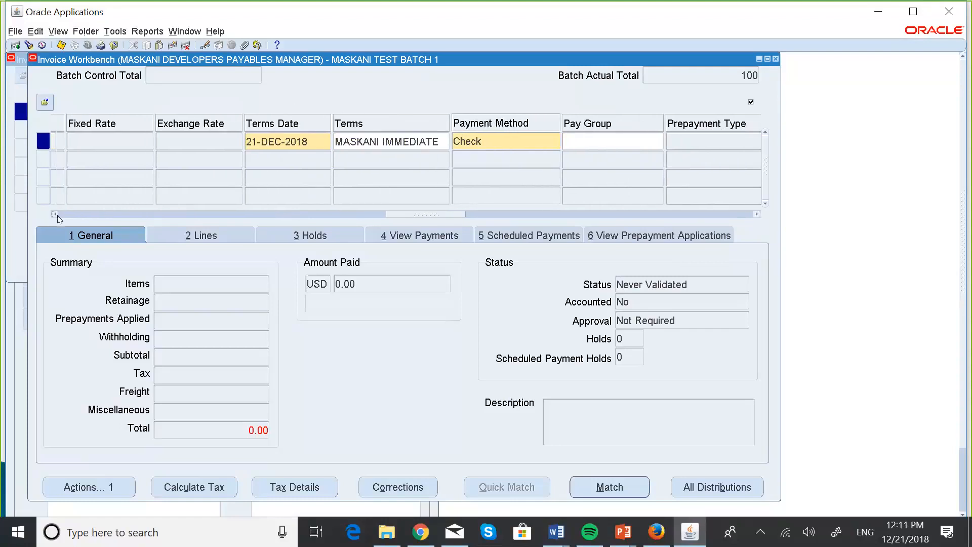
left_click(56, 215)
left_click_drag(57, 216, 57, 215)
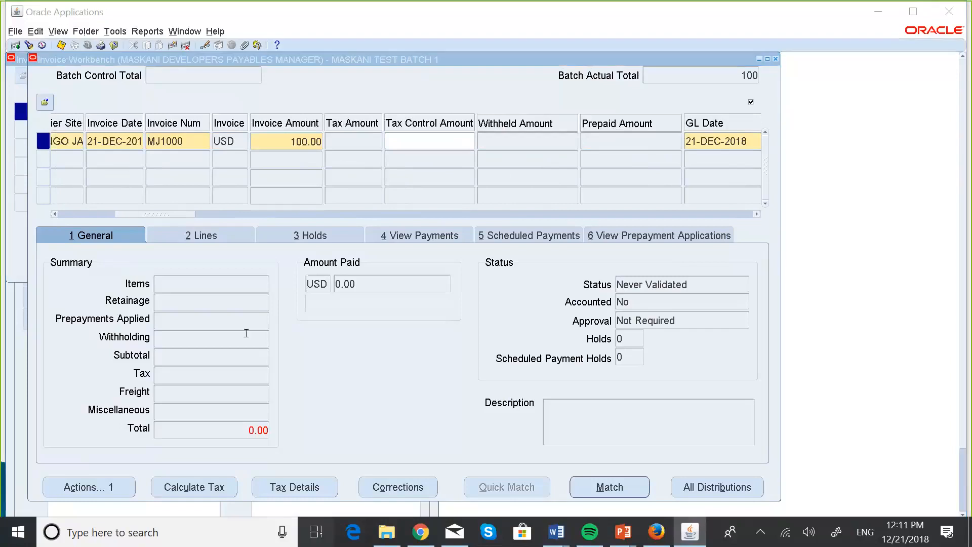
Step: Switch to the slide show to view the Invoices slide on batches, invoices, lines and distributions, and return to the Invoice Workbench
key("super+Tab")
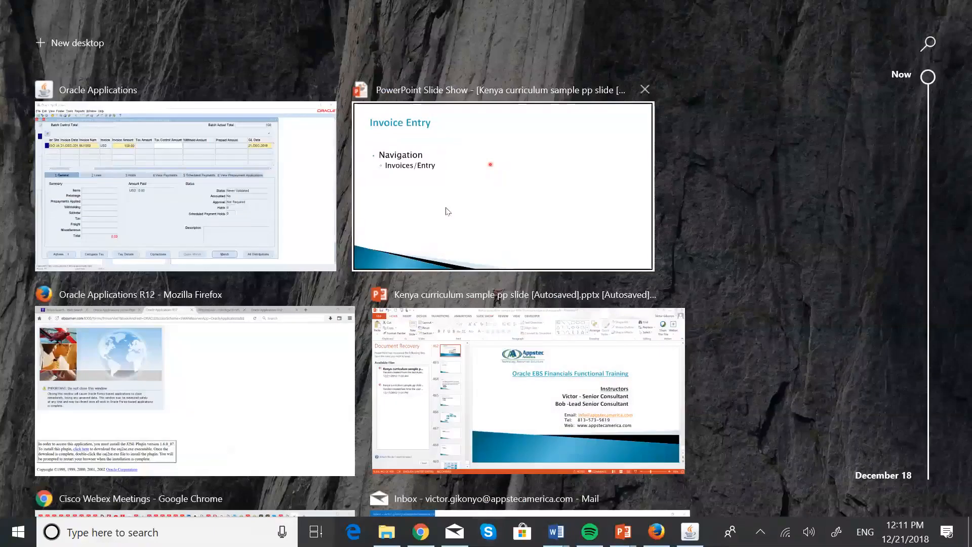
left_click(448, 211)
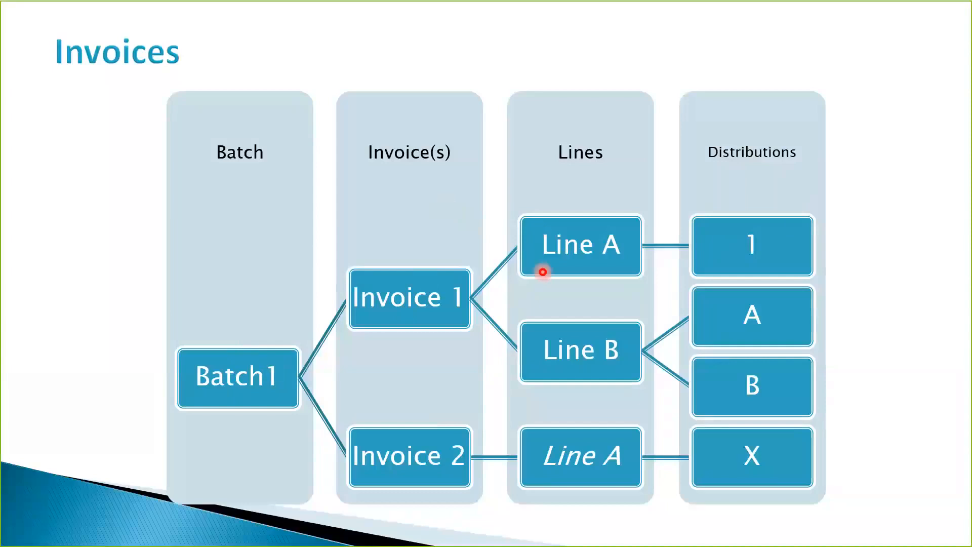
key("super")
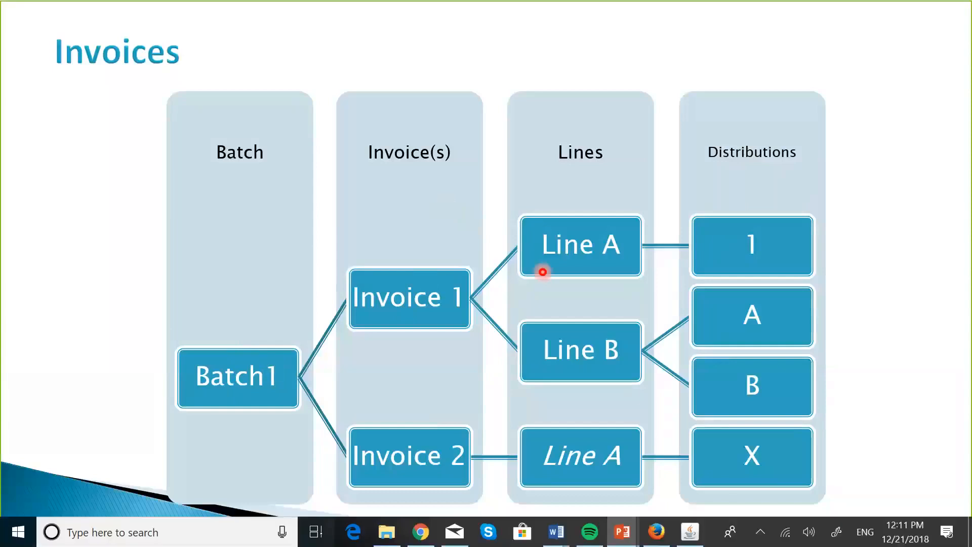
key("super+Tab")
left_click(473, 160)
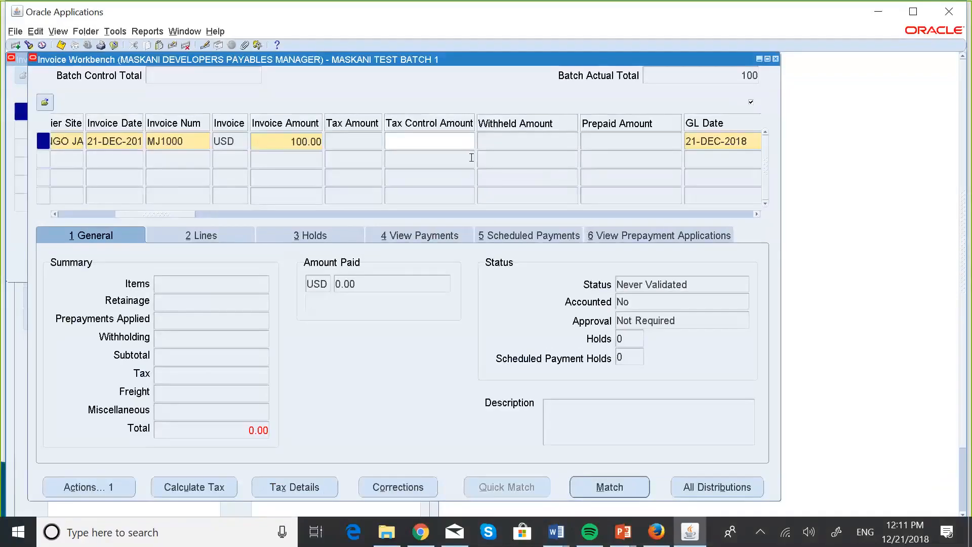
Step: Start the first line of invoice MJ1000 as an Item line with an amount of 50
left_click(214, 227)
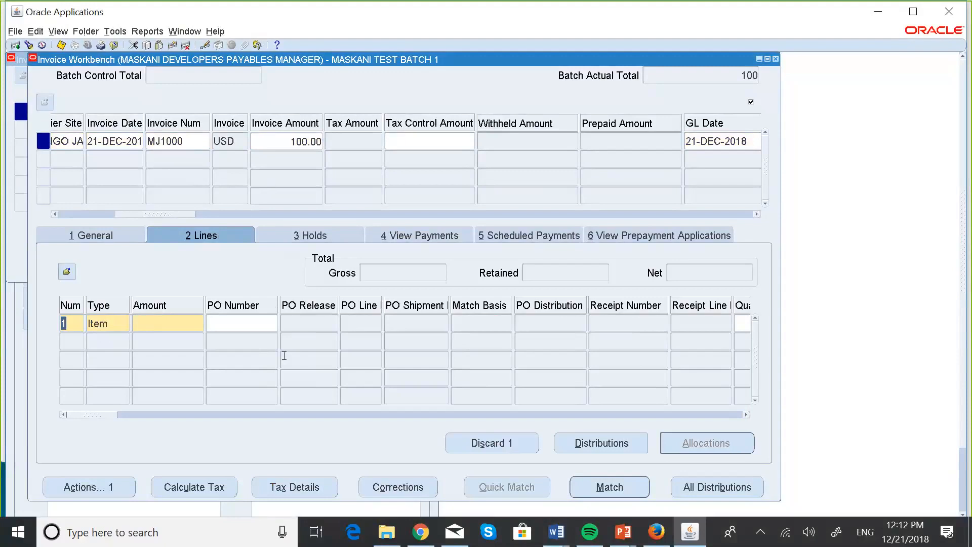
left_click(163, 319)
type("50")
Step: Review the invoice line's fields from PO number and quantity invoiced through description and GL date to the distribution account
left_click(746, 414)
left_click(747, 415)
left_click(747, 414)
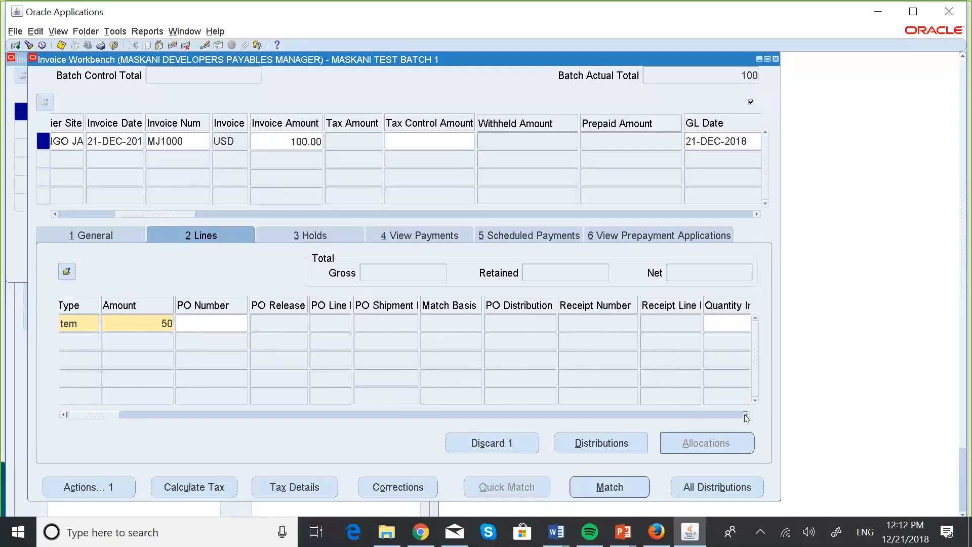
left_click(747, 414)
left_click(746, 414)
left_click(746, 414)
left_click(747, 414)
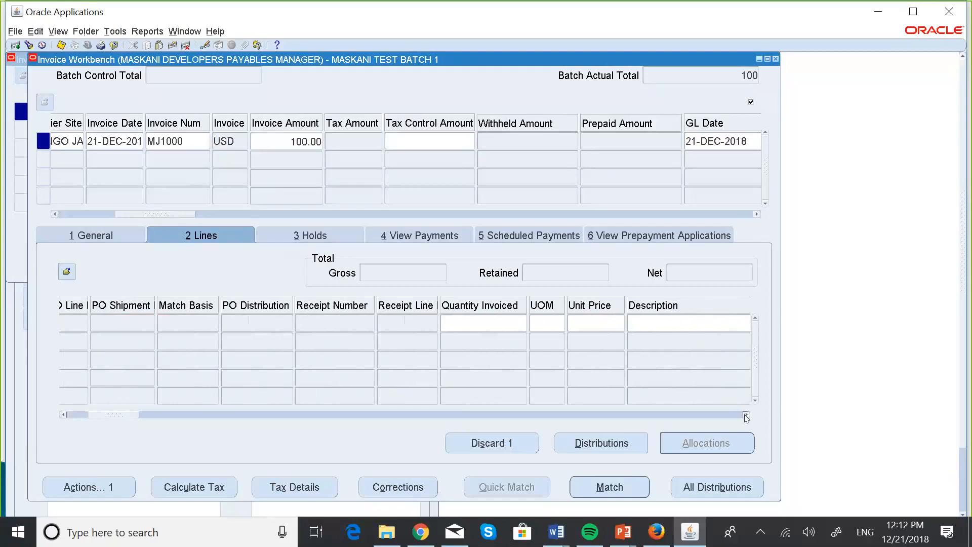
left_click(747, 415)
left_click(746, 414)
left_click(746, 415)
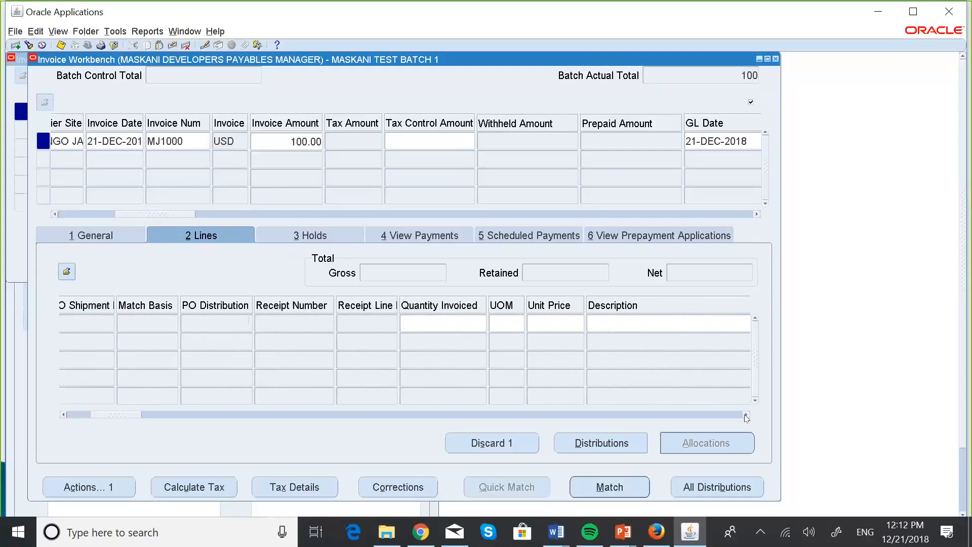
left_click(747, 414)
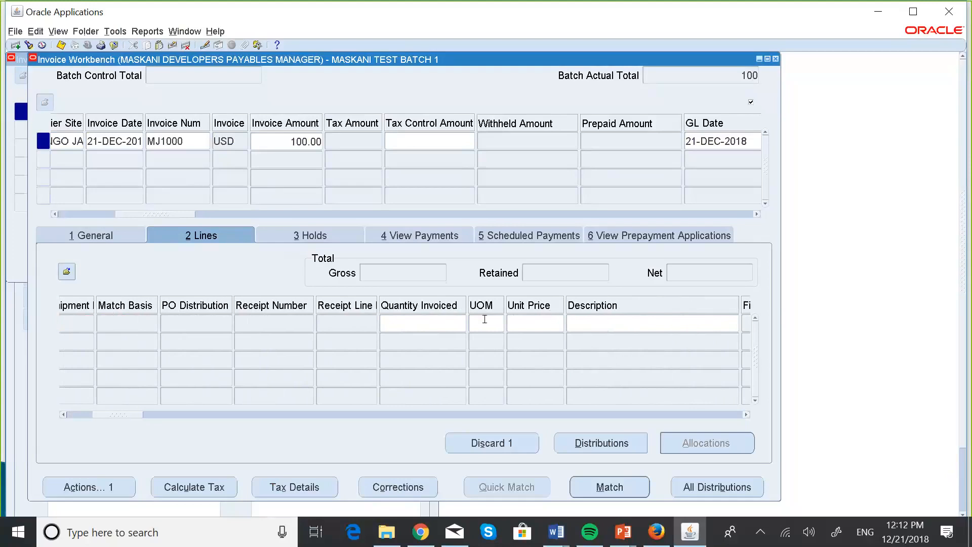
left_click(746, 415)
left_click(746, 415)
left_click(746, 414)
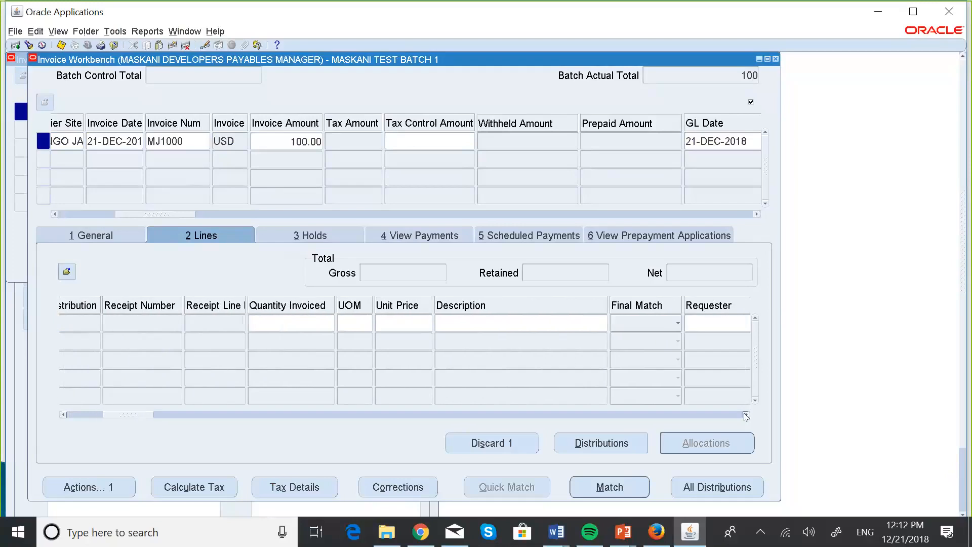
left_click(746, 415)
left_click(746, 414)
left_click(746, 414)
left_click(746, 414)
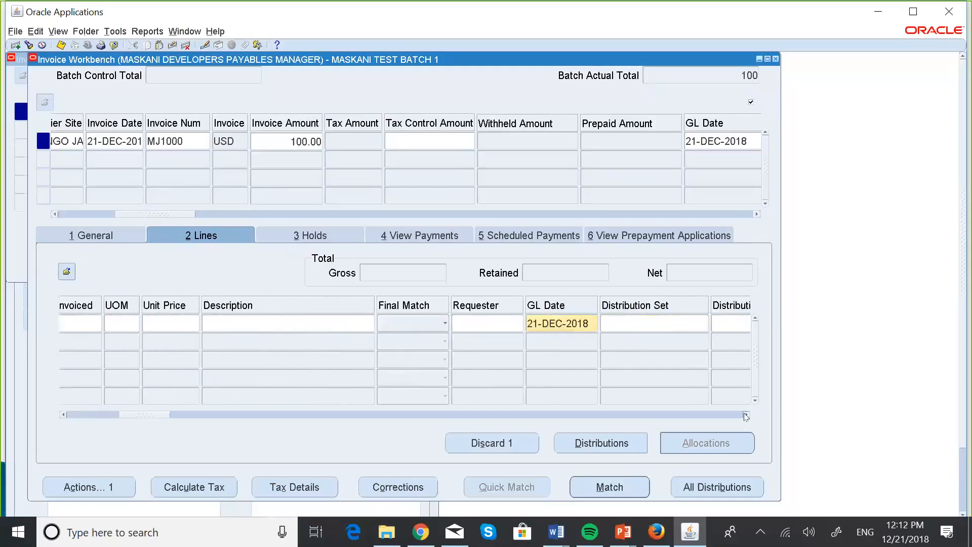
left_click(746, 414)
left_click(746, 415)
left_click(746, 415)
left_click(746, 415)
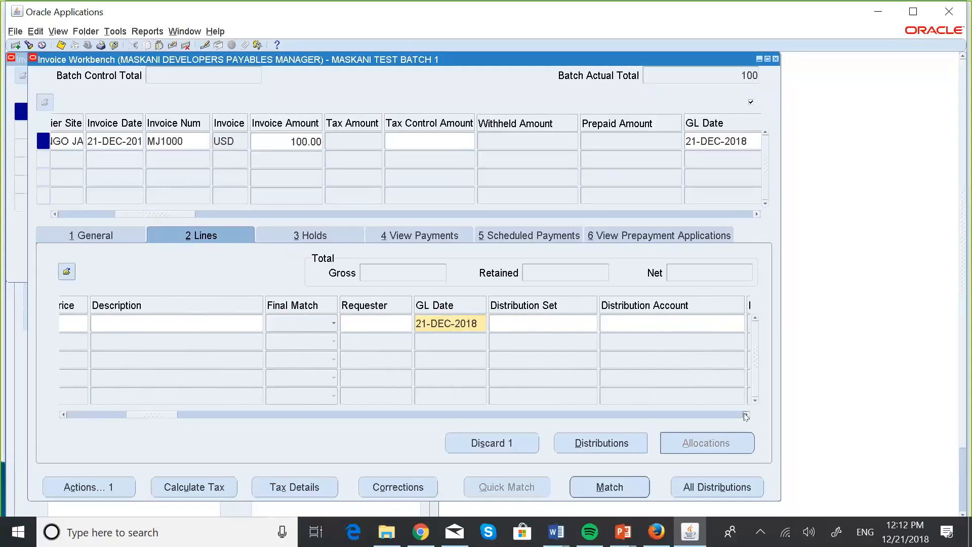
left_click(746, 415)
left_click(746, 415)
left_click(746, 415)
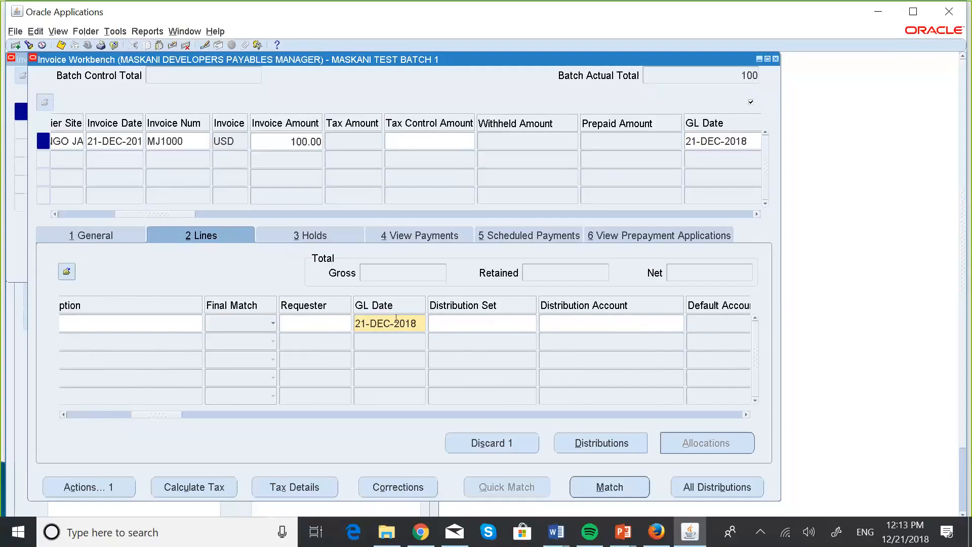
Step: Open the line's distribution account for entry and set its company segment to 001, Maskani Developers
left_click(543, 316)
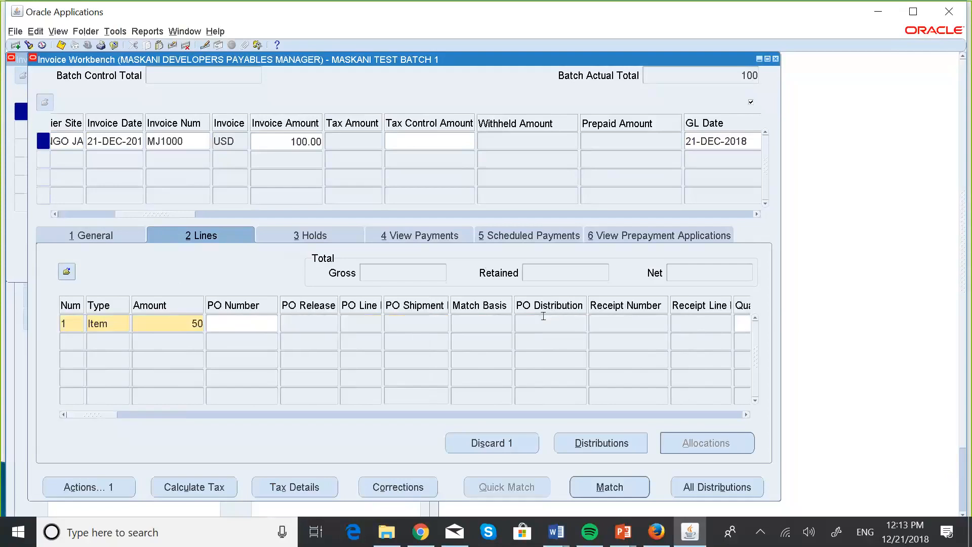
left_click(746, 414)
left_click(746, 414)
left_click(746, 414)
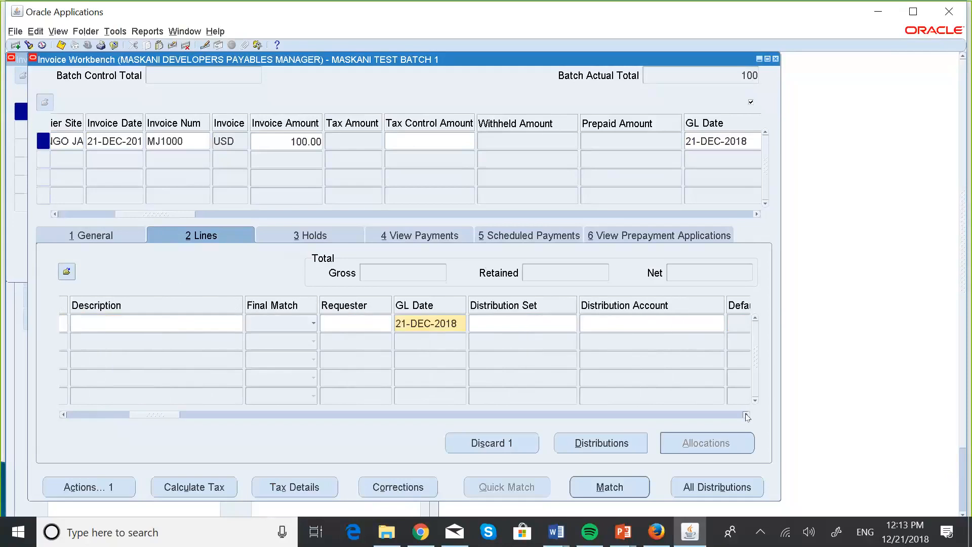
left_click(746, 414)
left_click(746, 415)
left_click(746, 414)
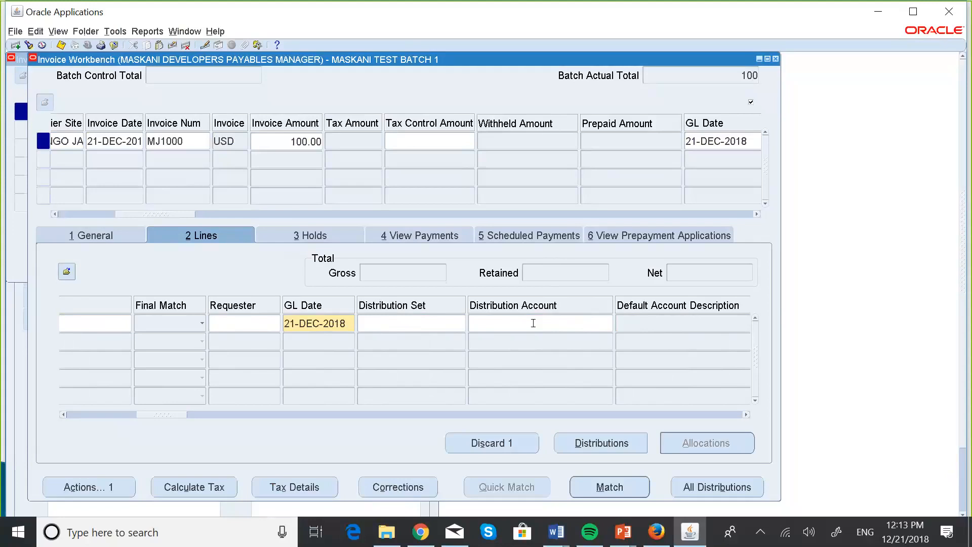
left_click(507, 321)
left_click(609, 323)
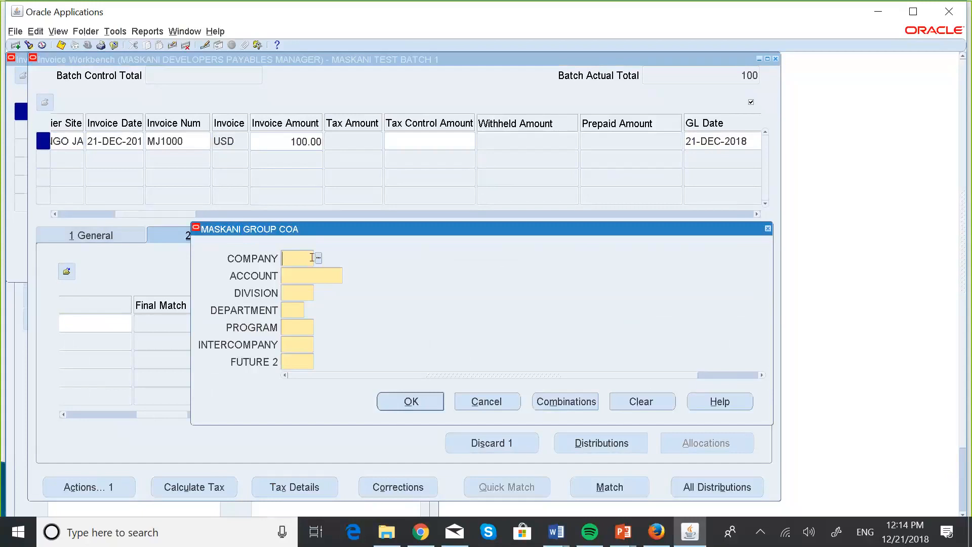
left_click(318, 257)
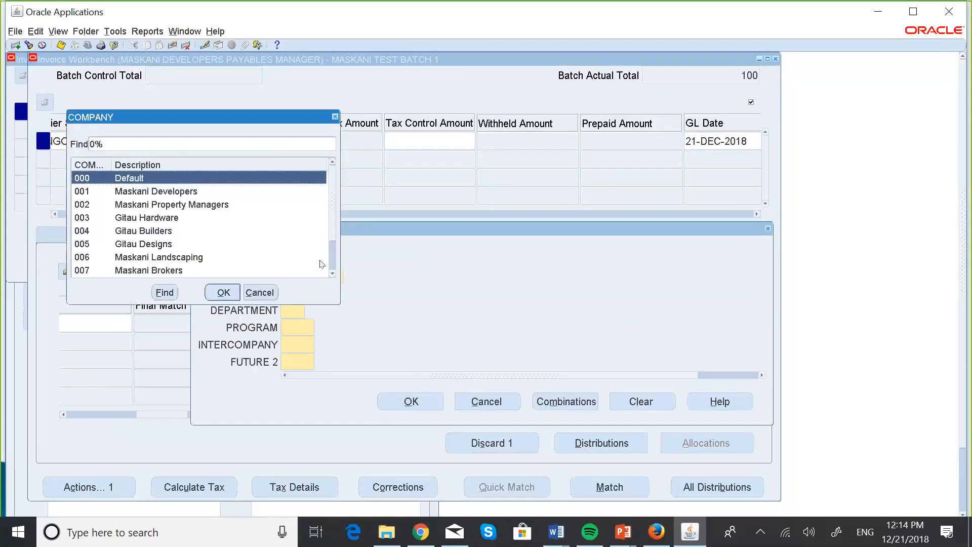
left_click(186, 195)
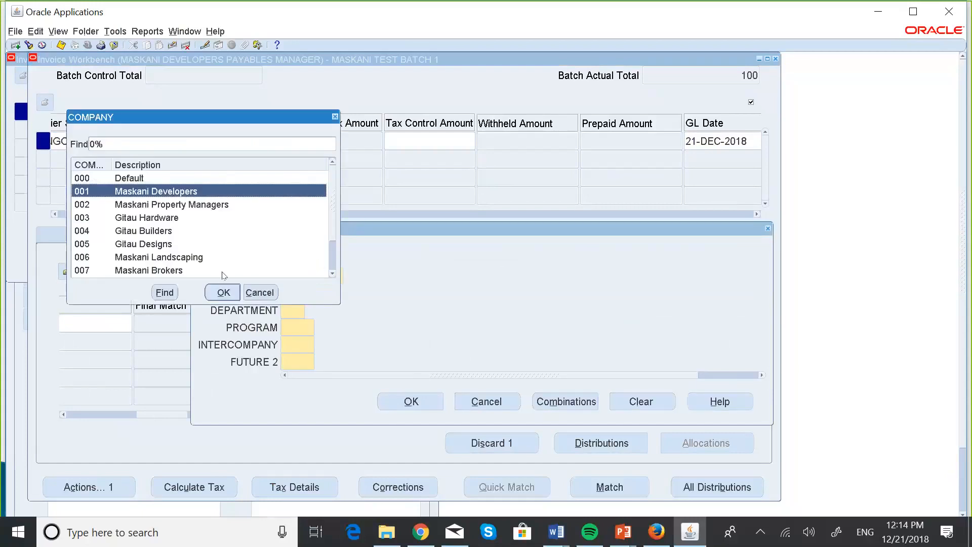
left_click(223, 293)
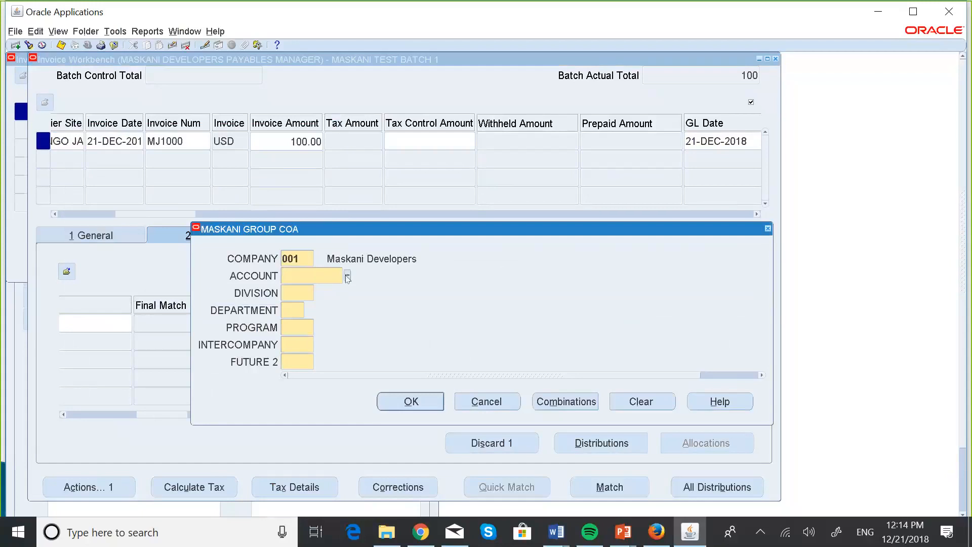
Step: Look through the account values and set the distribution's account segment to 001100, Fixed Assets
left_click(347, 276)
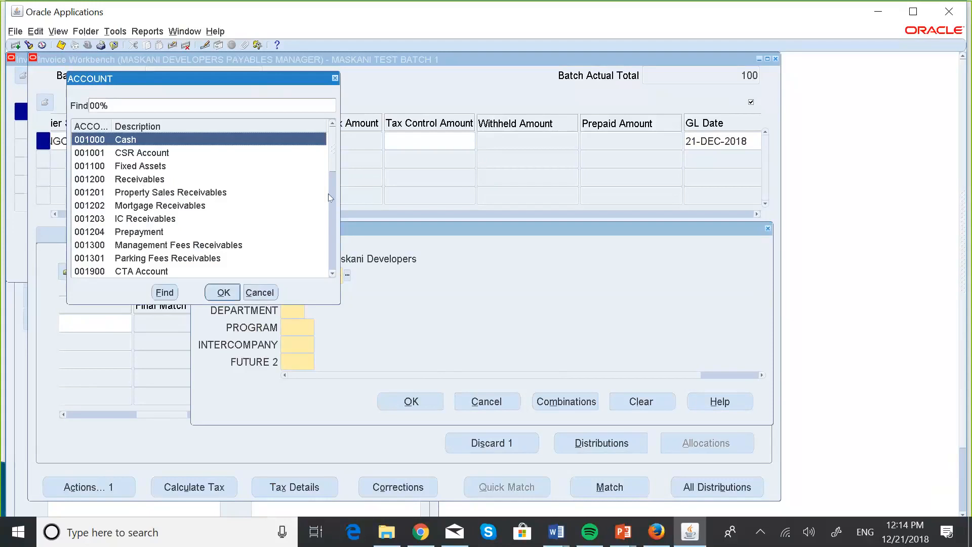
left_click(332, 275)
left_click(333, 275)
left_click(333, 274)
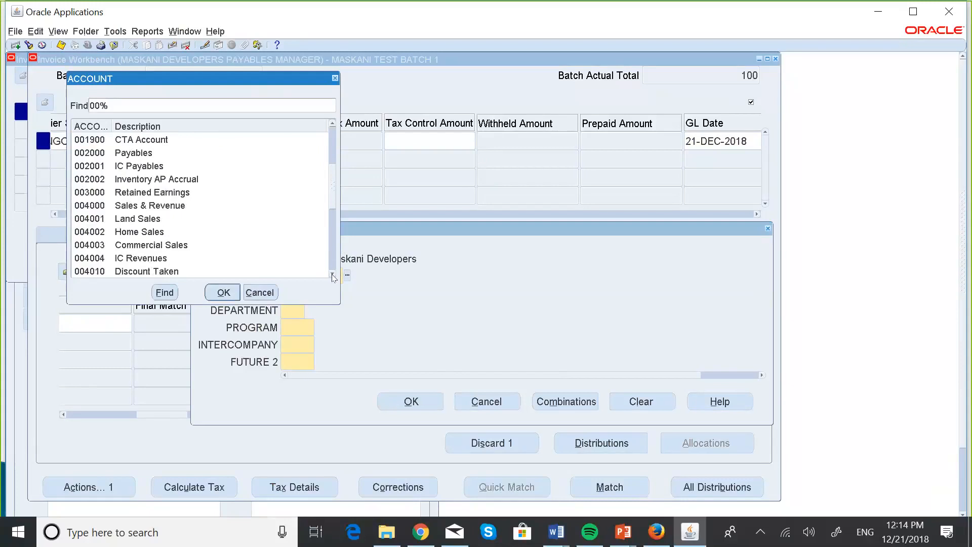
left_click(332, 274)
left_click(332, 274)
left_click(333, 274)
left_click(333, 274)
left_click(333, 274)
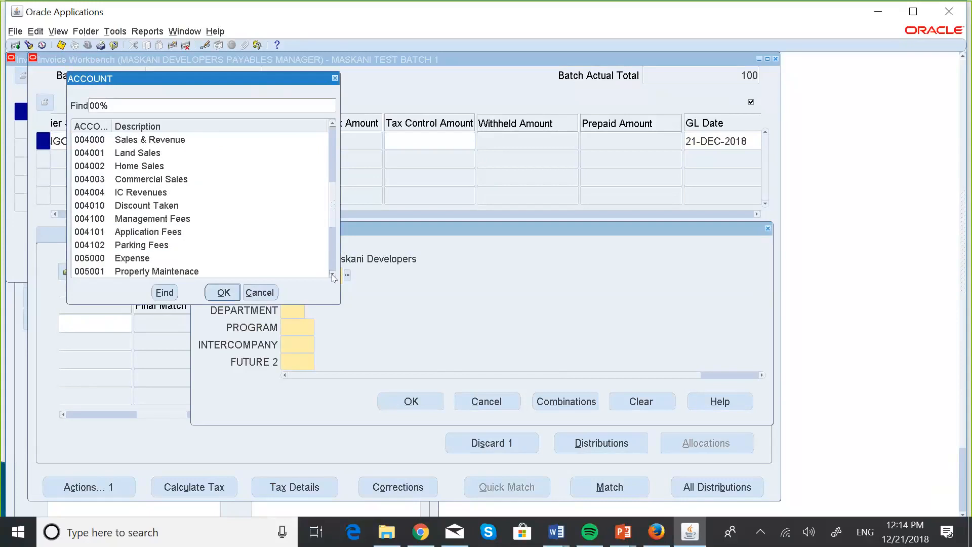
left_click(333, 274)
left_click(333, 274)
left_click(332, 274)
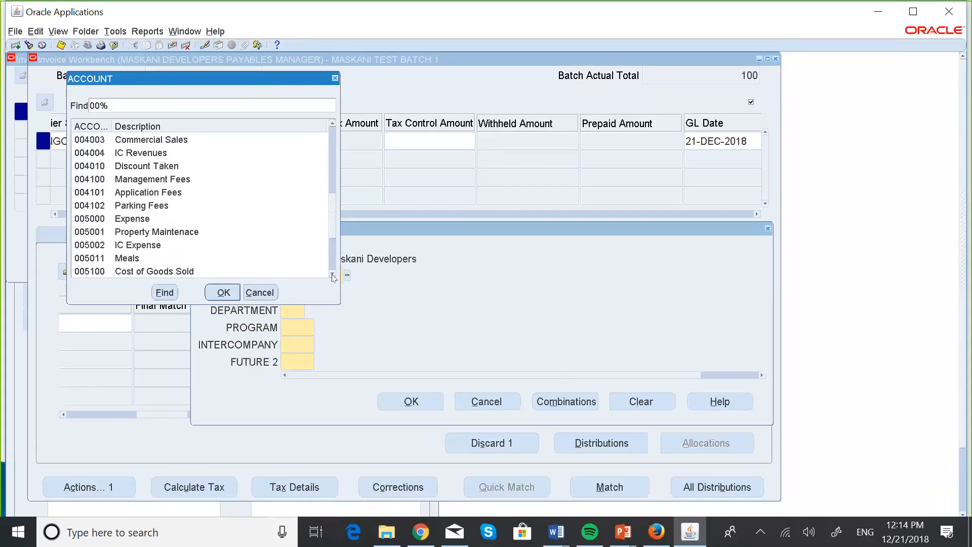
left_click(332, 274)
left_click(333, 274)
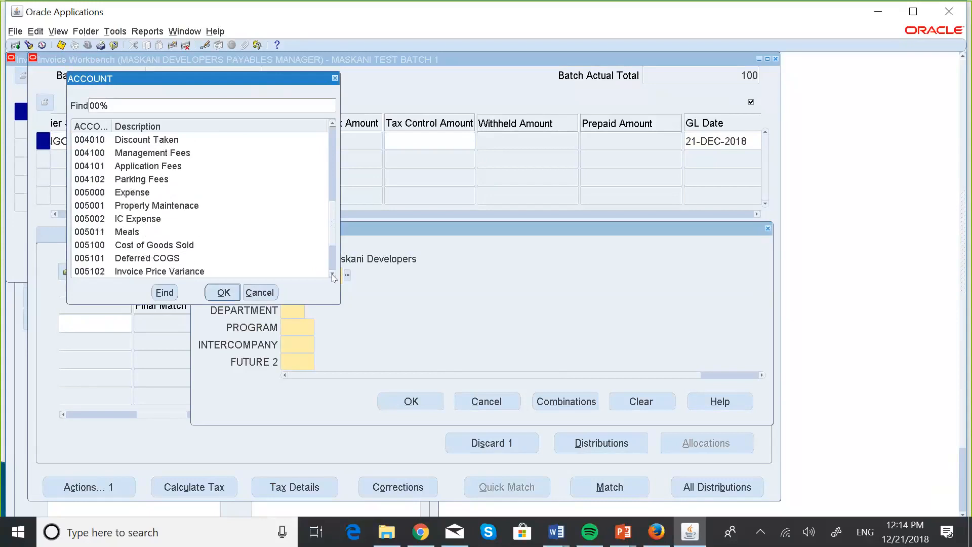
left_click(333, 274)
left_click(333, 274)
left_click(333, 274)
left_click(333, 274)
left_click(333, 274)
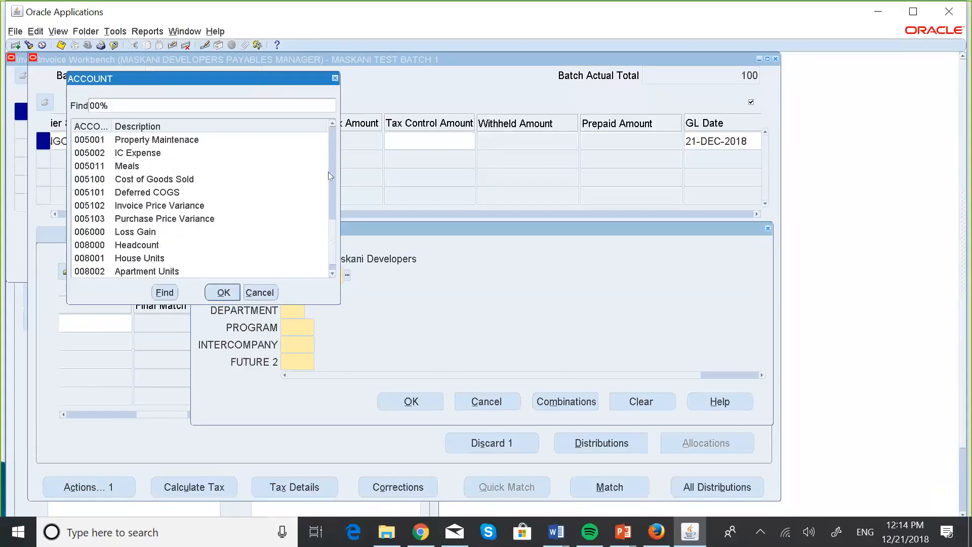
left_click(332, 123)
left_click_drag(333, 124, 333, 125)
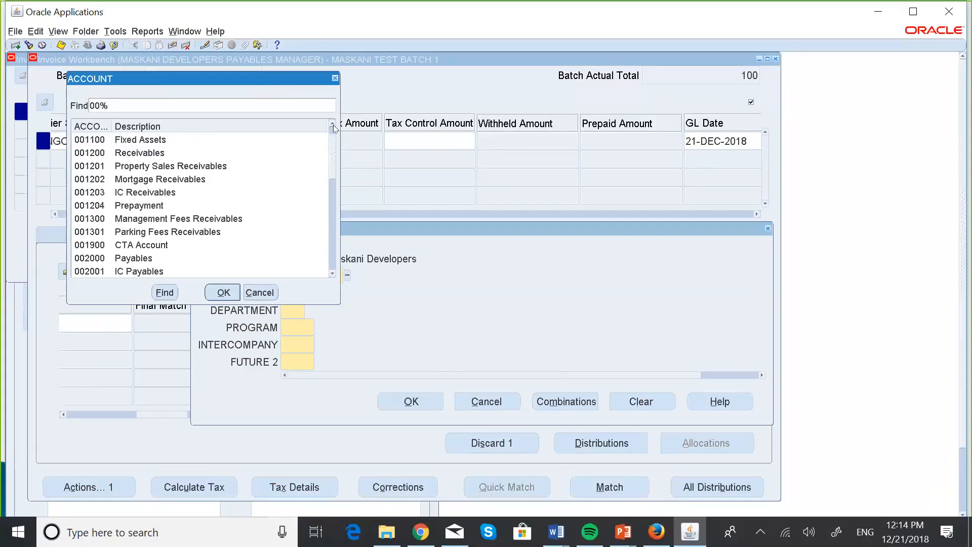
left_click_drag(334, 125, 333, 125)
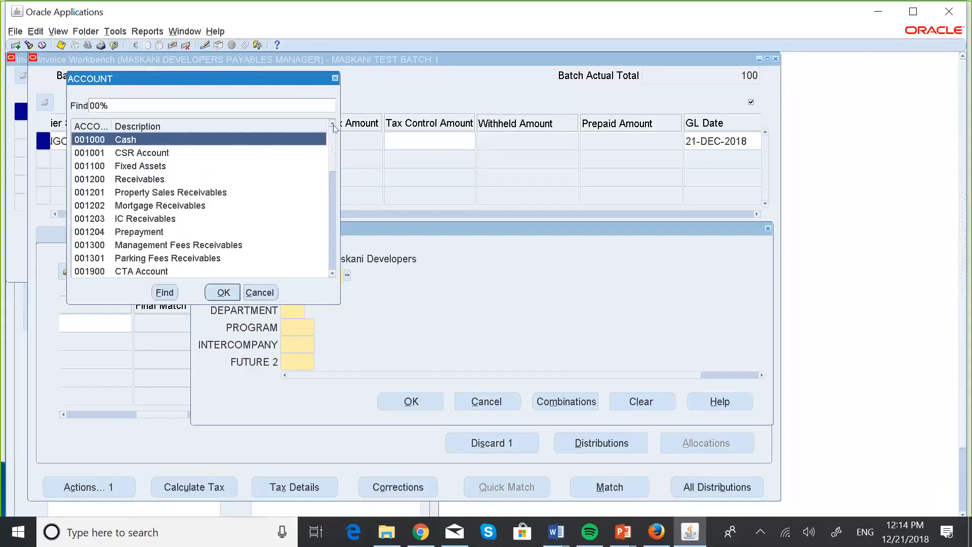
left_click(155, 168)
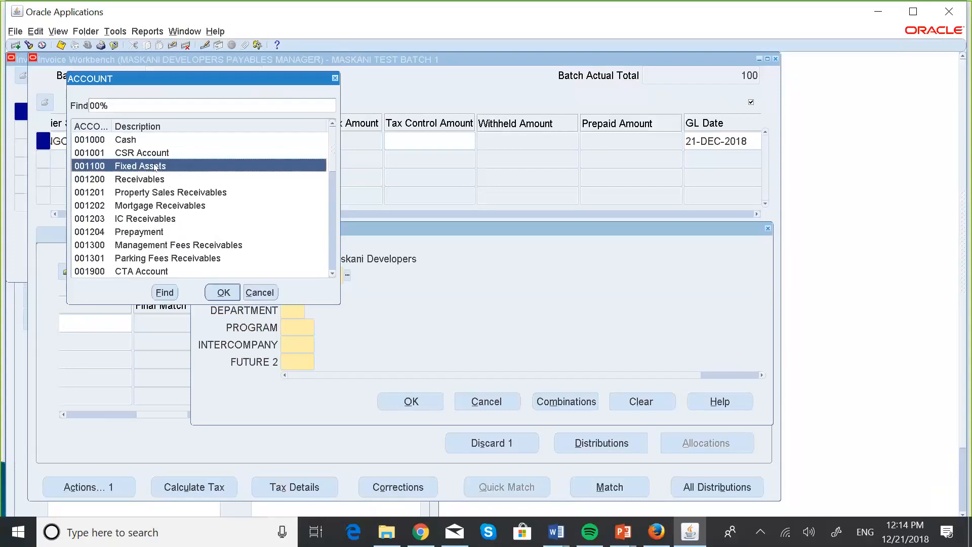
left_click(224, 292)
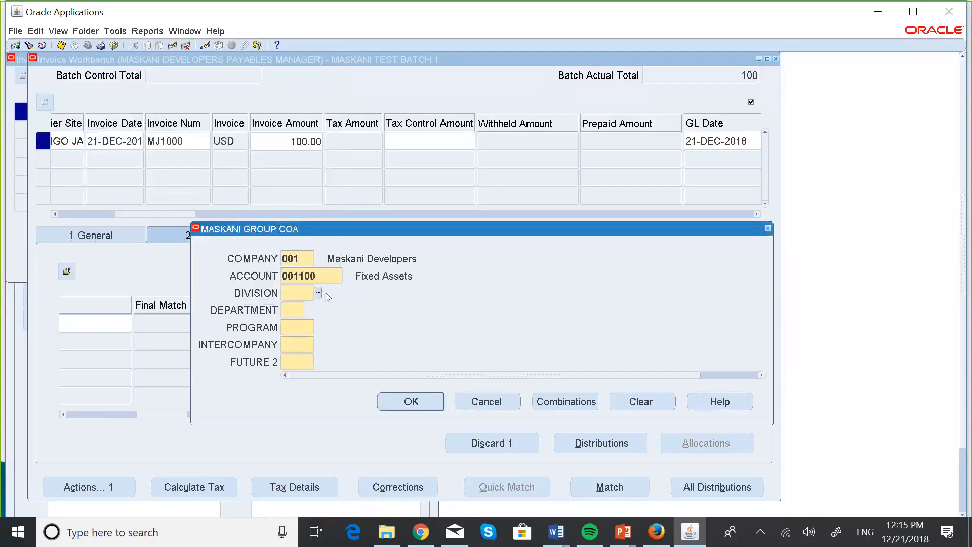
Step: Complete the distribution account with division 100 Industrial Plants, department 00, and 000 for program, intercompany and future 2
left_click(317, 292)
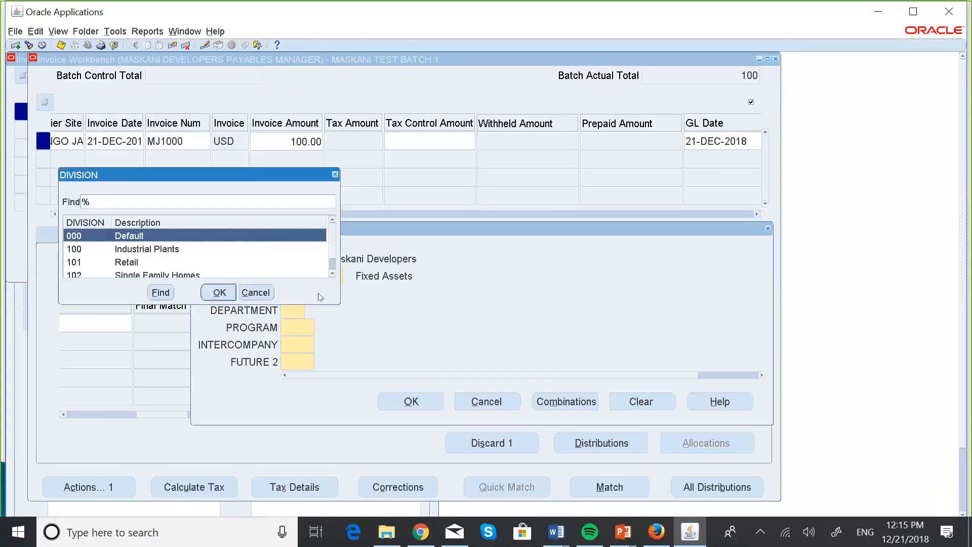
left_click(152, 248)
left_click(219, 292)
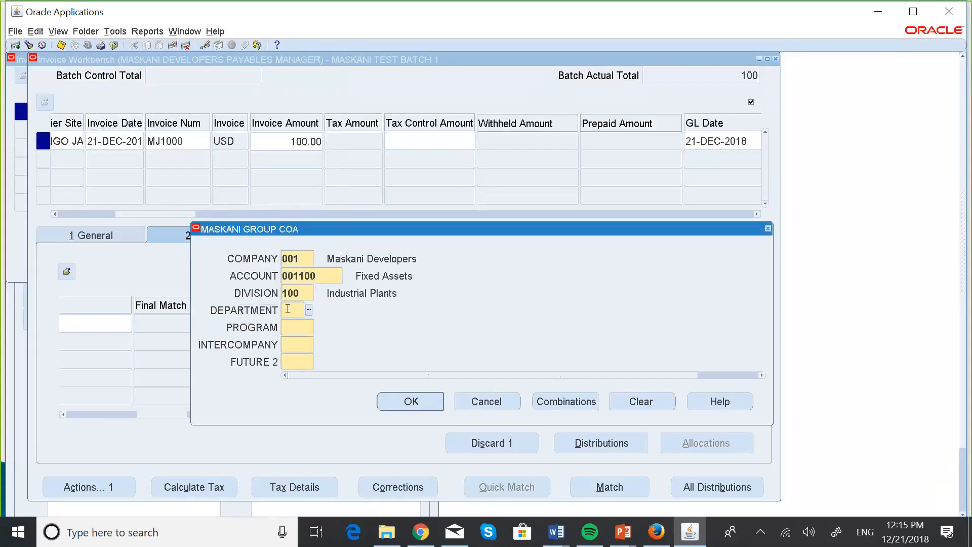
type("00")
key("Tab")
type("0")
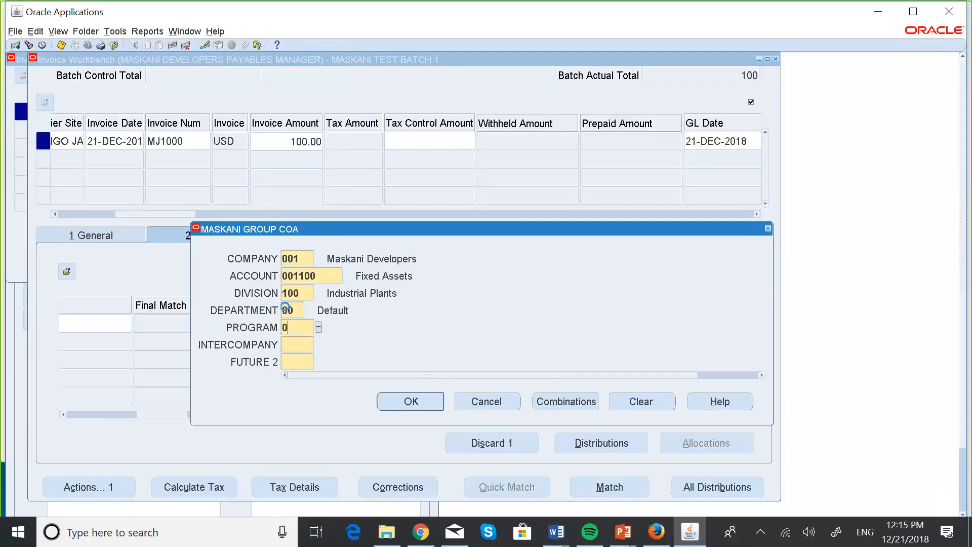
type("00000000")
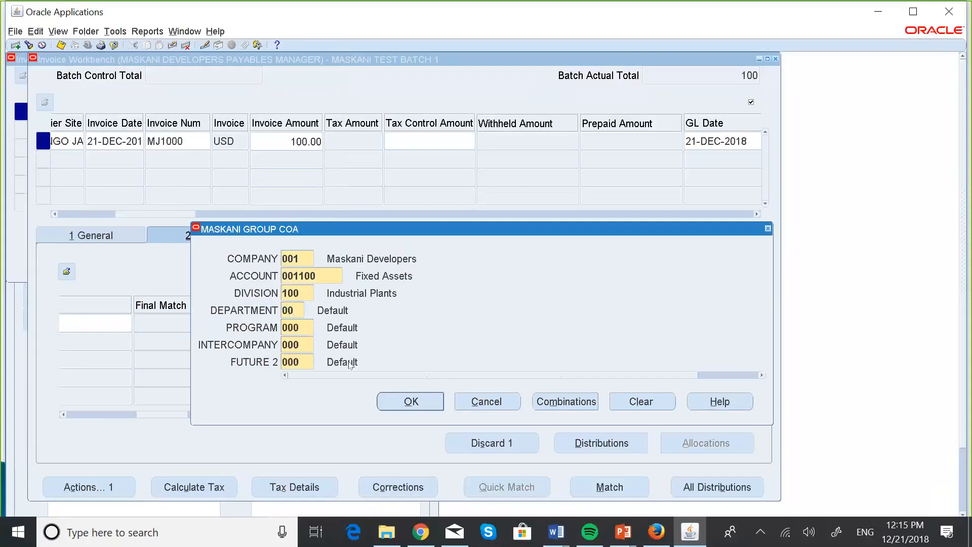
left_click(410, 402)
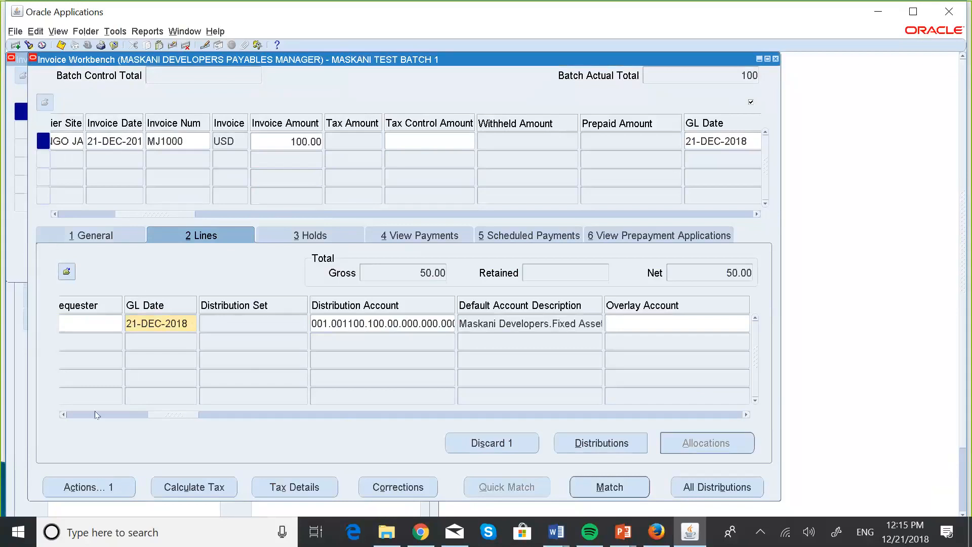
Step: Enter Cement Mixer as the description of the first invoice line
left_click_drag(69, 412, 65, 416)
left_click(289, 319)
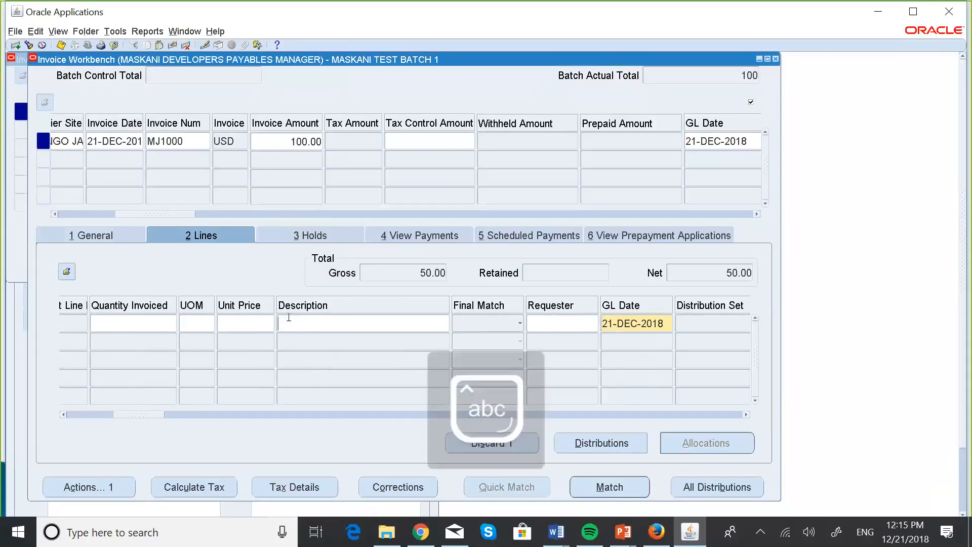
type("Cement Mixer")
Step: Review the first invoice line's fields from the receipt details through description and GL date to the distribution and overlay accounts
left_click(63, 415)
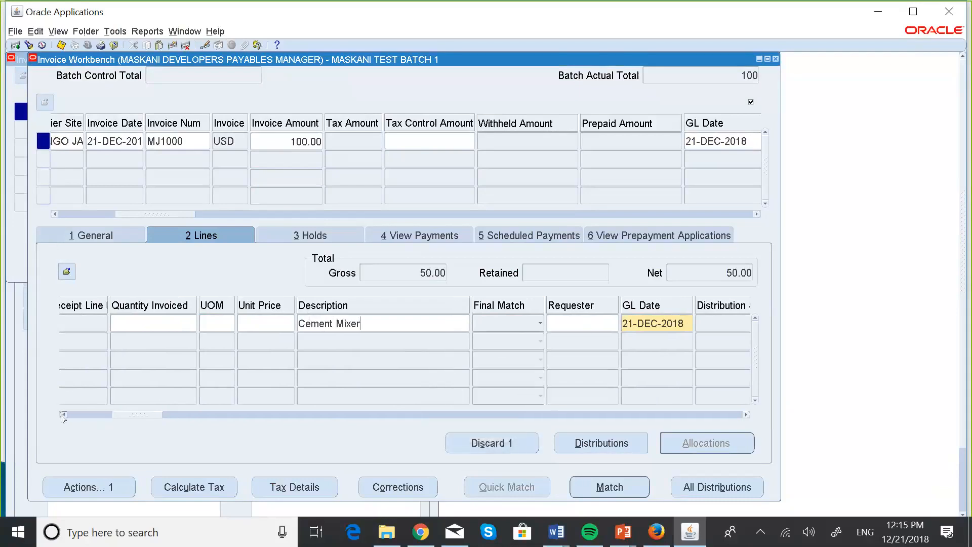
left_click(63, 415)
left_click(62, 415)
left_click(63, 415)
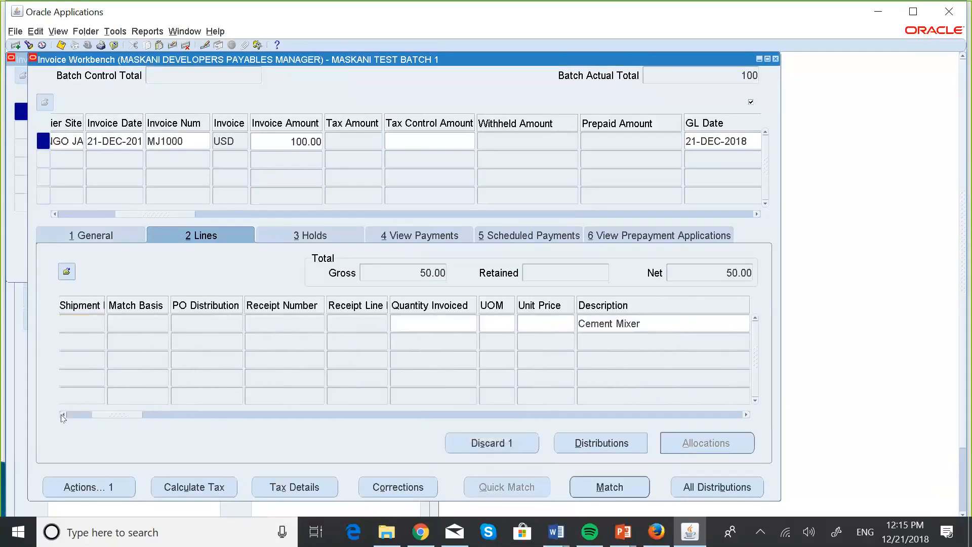
left_click(747, 415)
left_click(747, 415)
left_click(747, 415)
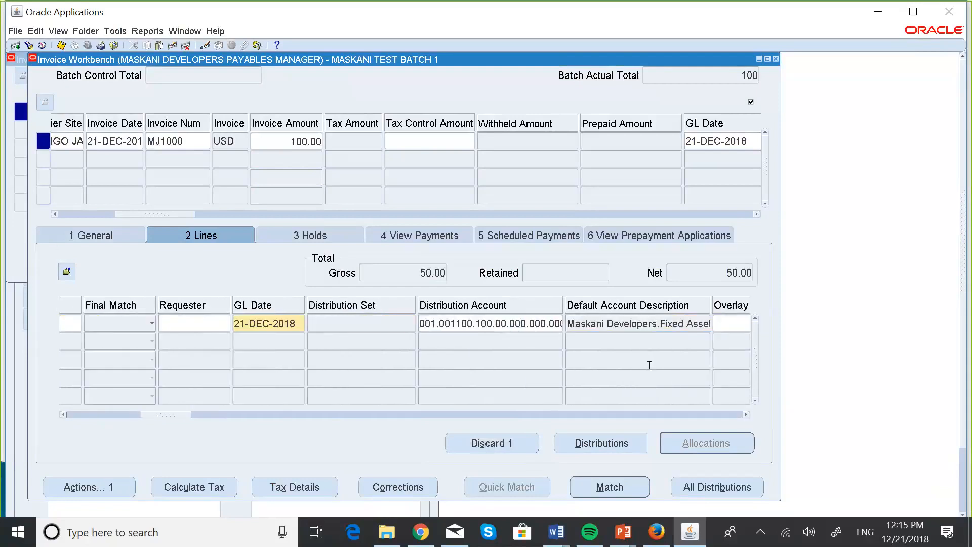
left_click(747, 415)
left_click(747, 415)
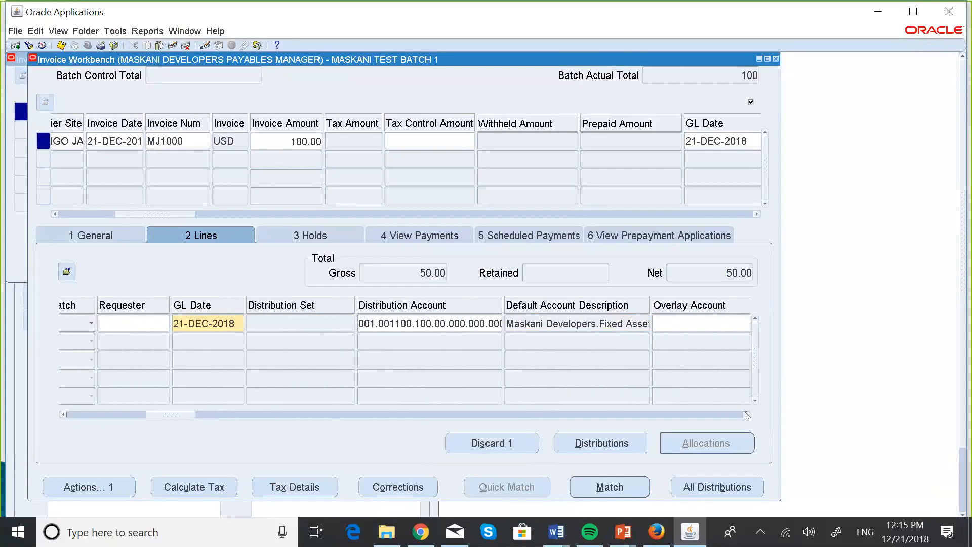
left_click(747, 415)
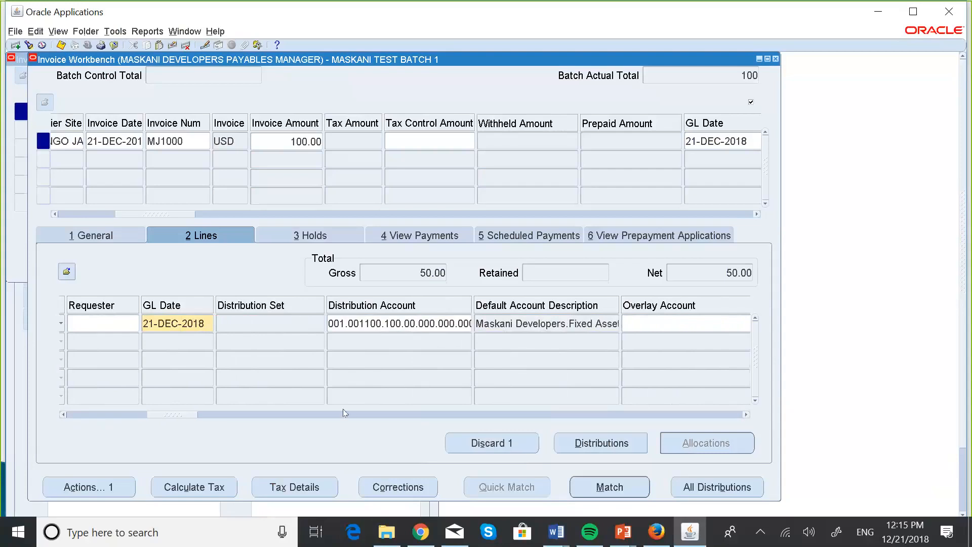
Step: Add a second Item line to the invoice with an amount of 50
left_click(64, 415)
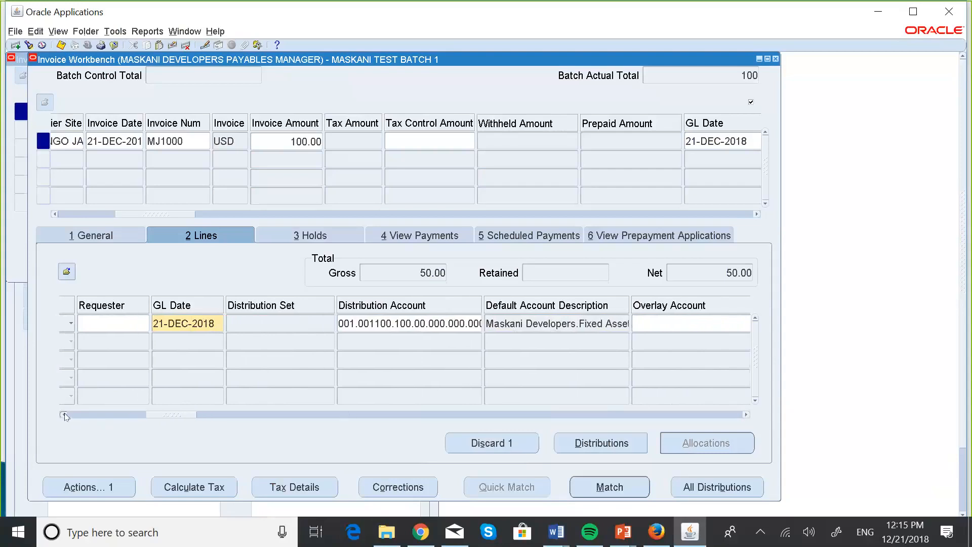
left_click(63, 415)
left_click(64, 415)
left_click(64, 415)
left_click(64, 415)
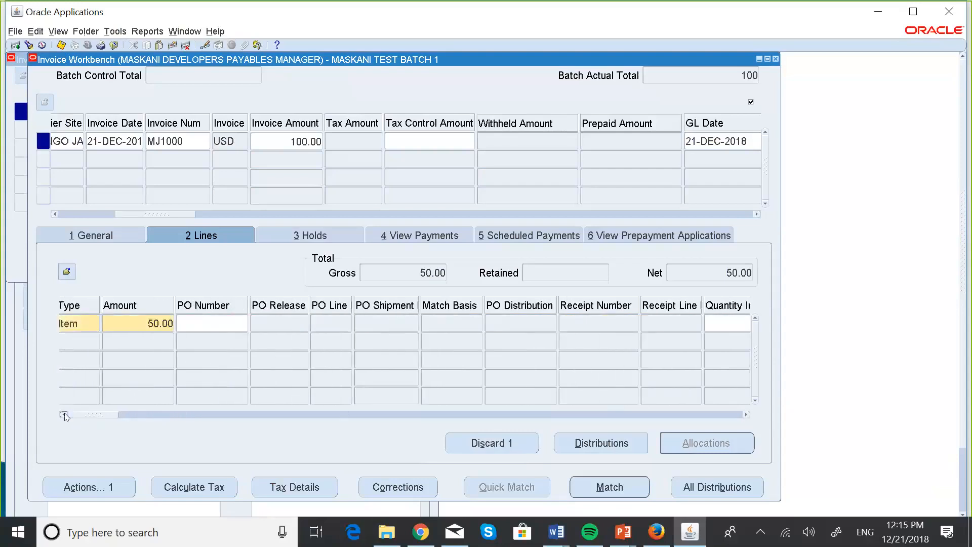
left_click(64, 415)
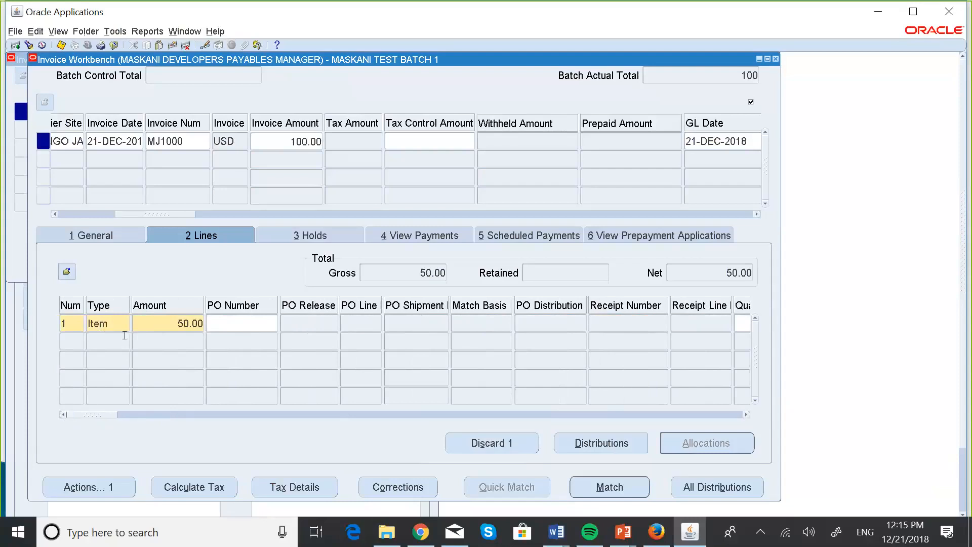
left_click(64, 340)
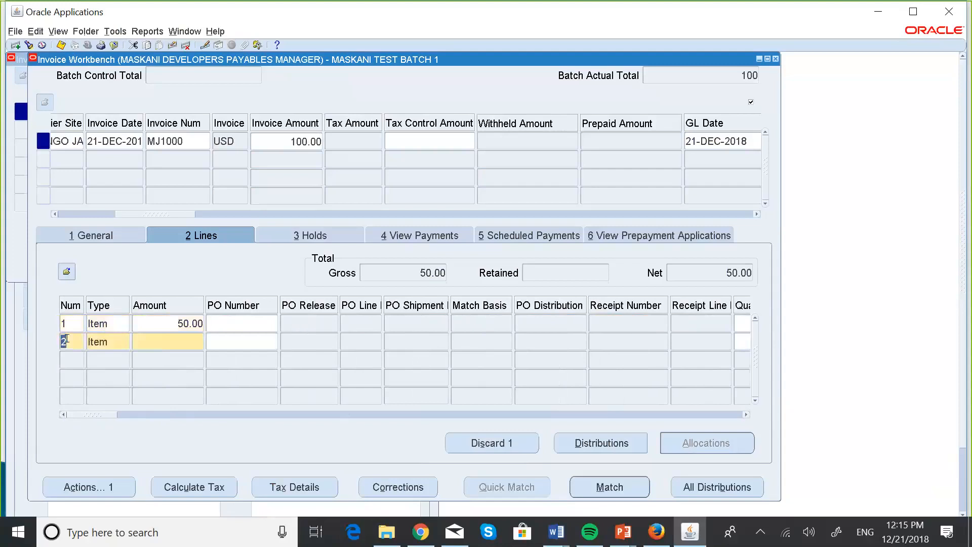
left_click(175, 342)
type("50")
Step: Enter Shovels as the description of the second invoice line
left_click(746, 415)
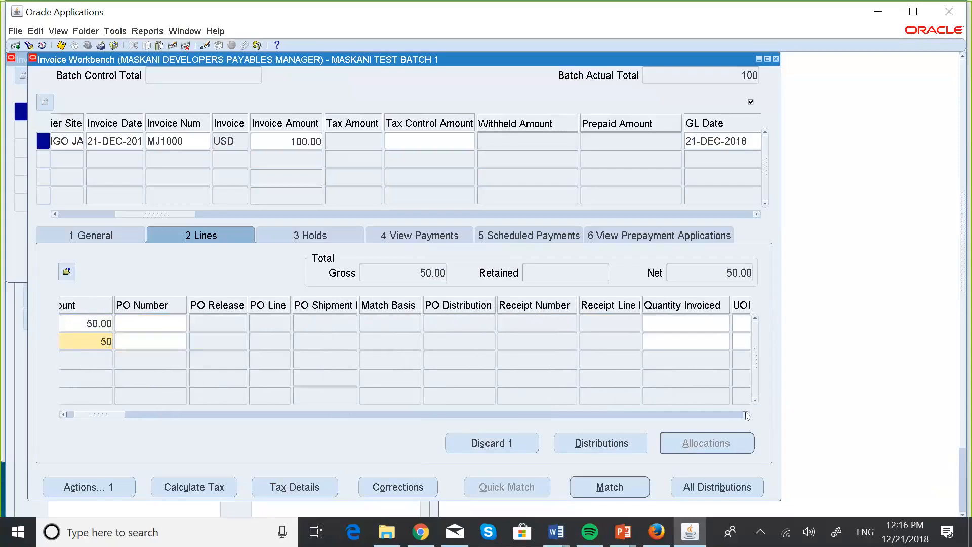
left_click(746, 415)
left_click(746, 415)
left_click(747, 415)
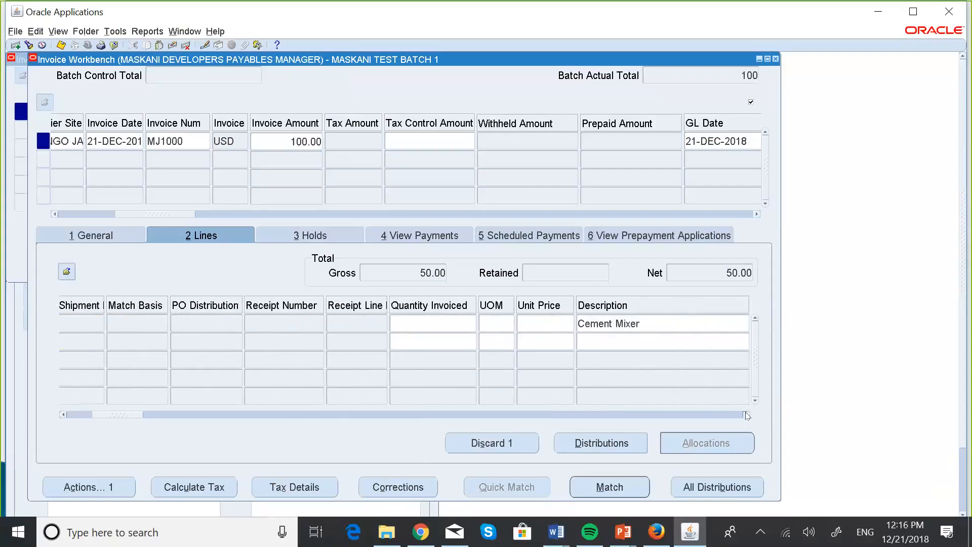
left_click(747, 415)
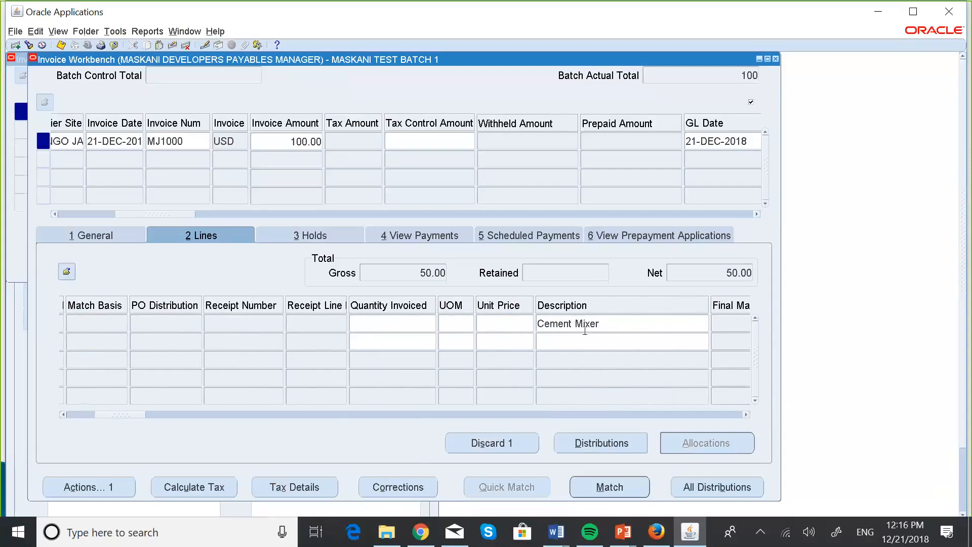
left_click(554, 338)
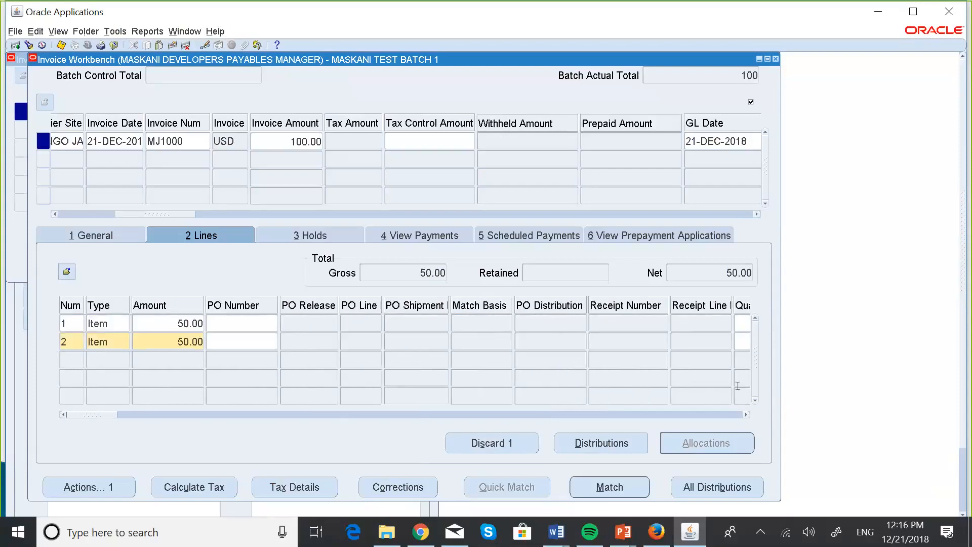
left_click(747, 415)
left_click(747, 415)
left_click(746, 414)
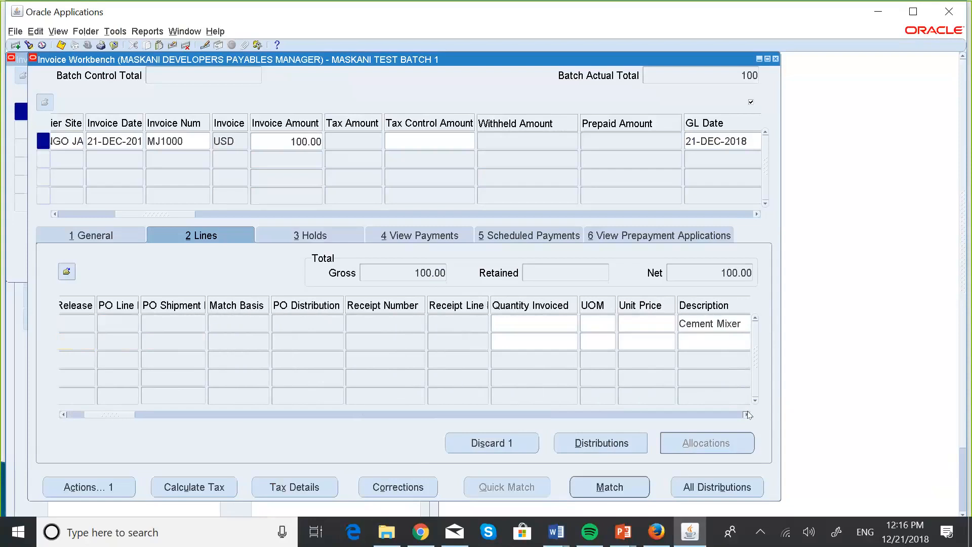
left_click(747, 415)
left_click(747, 415)
left_click(747, 415)
left_click(747, 415)
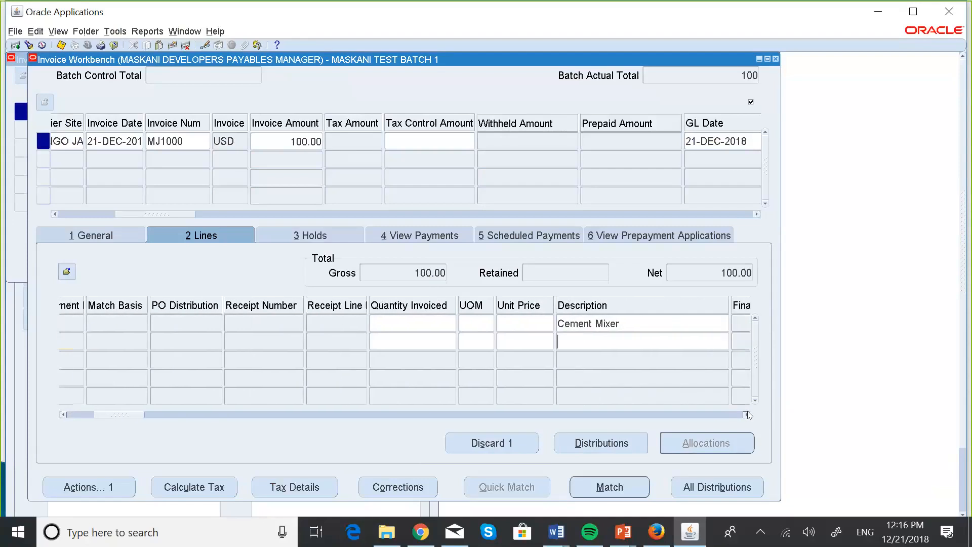
left_click(747, 414)
left_click(747, 415)
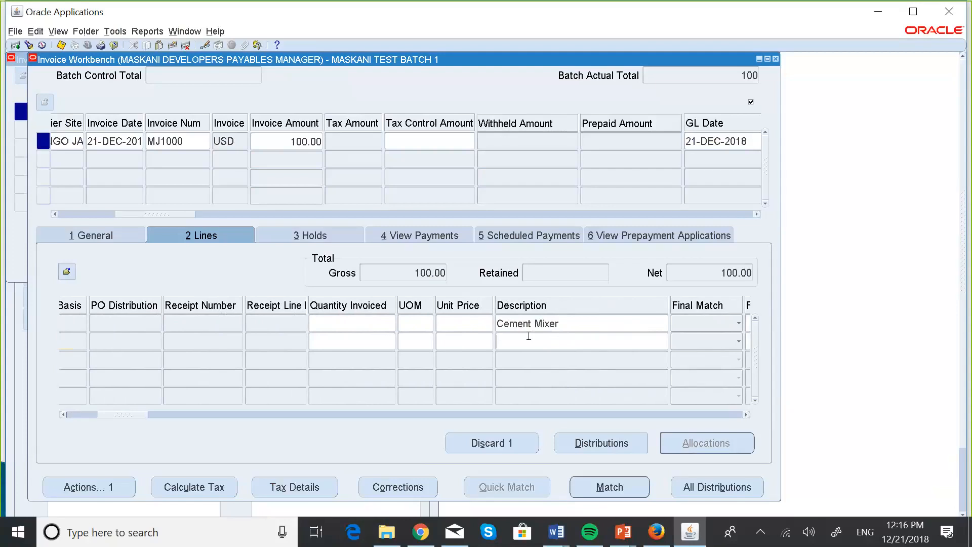
left_click(747, 414)
left_click(747, 415)
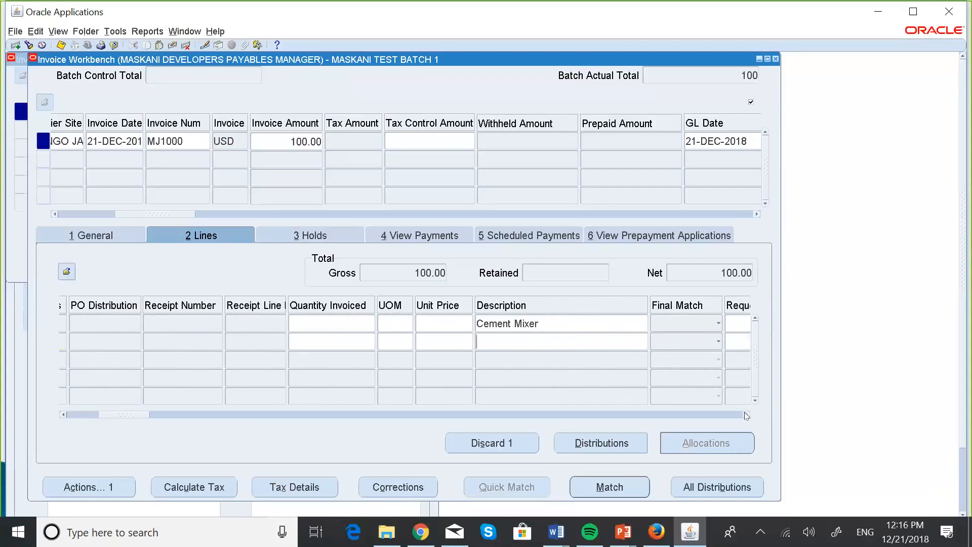
left_click(507, 329)
key("Caps_Lock")
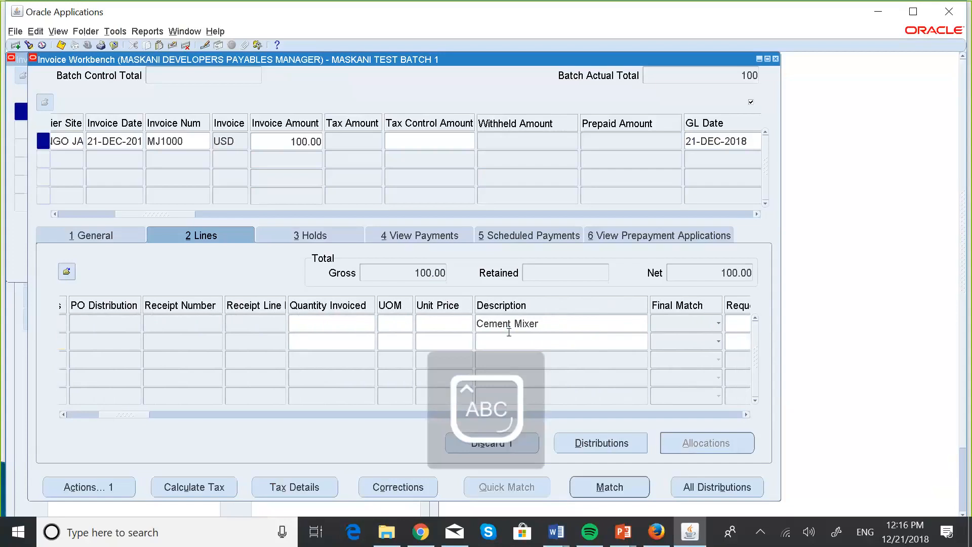
type("S")
key("Caps_Lock")
type("ho")
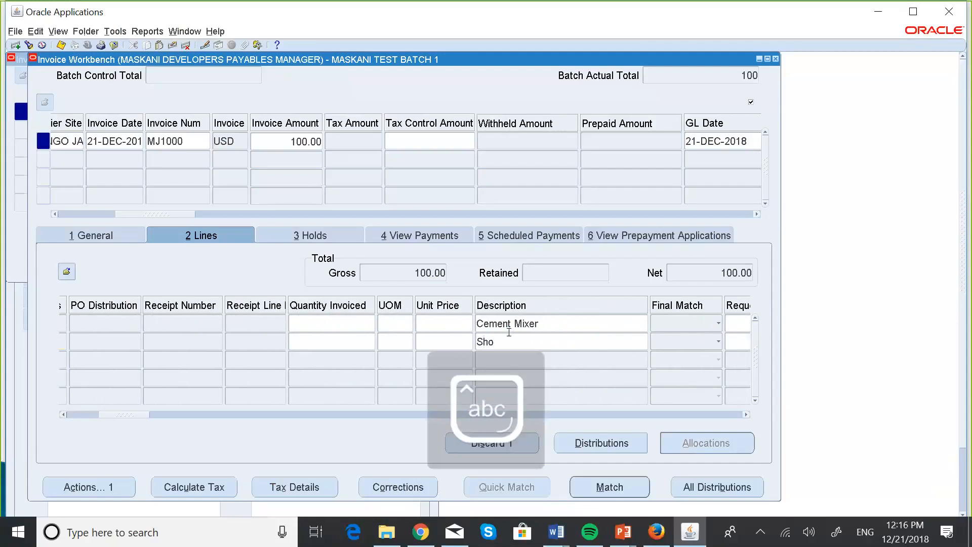
type("vels")
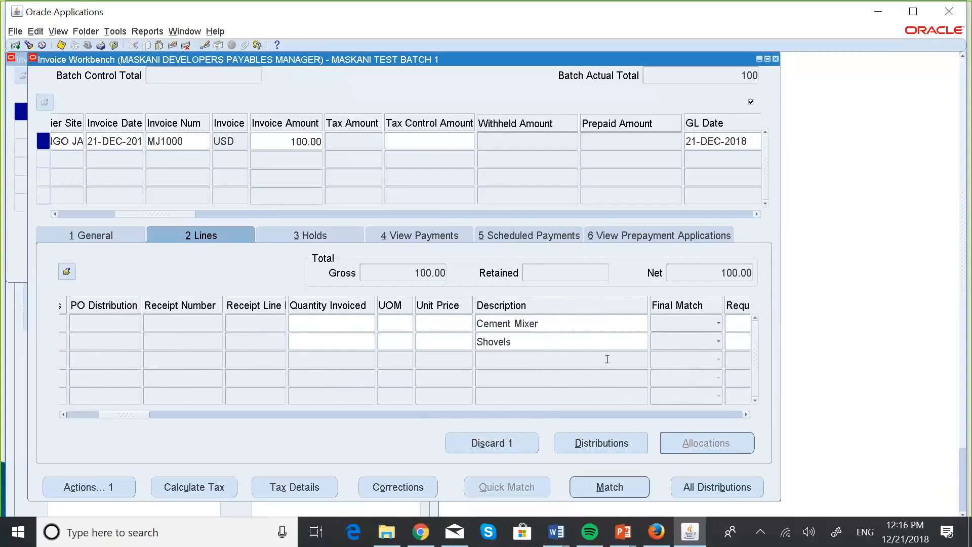
Step: Review the Shovels line's fields from description through GL date and distribution set to the distribution account
left_click(746, 414)
left_click(746, 414)
left_click(745, 415)
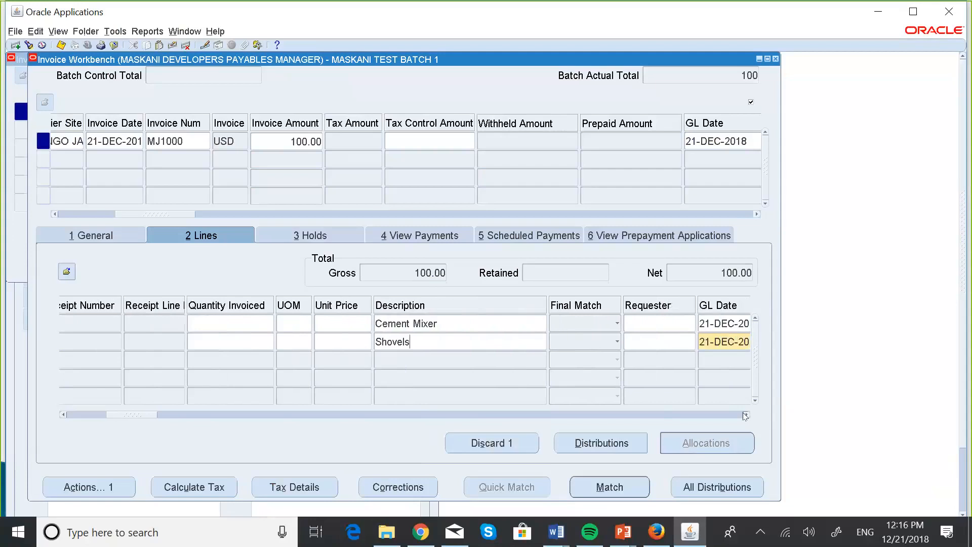
left_click(746, 414)
left_click(745, 415)
left_click(745, 414)
left_click(745, 414)
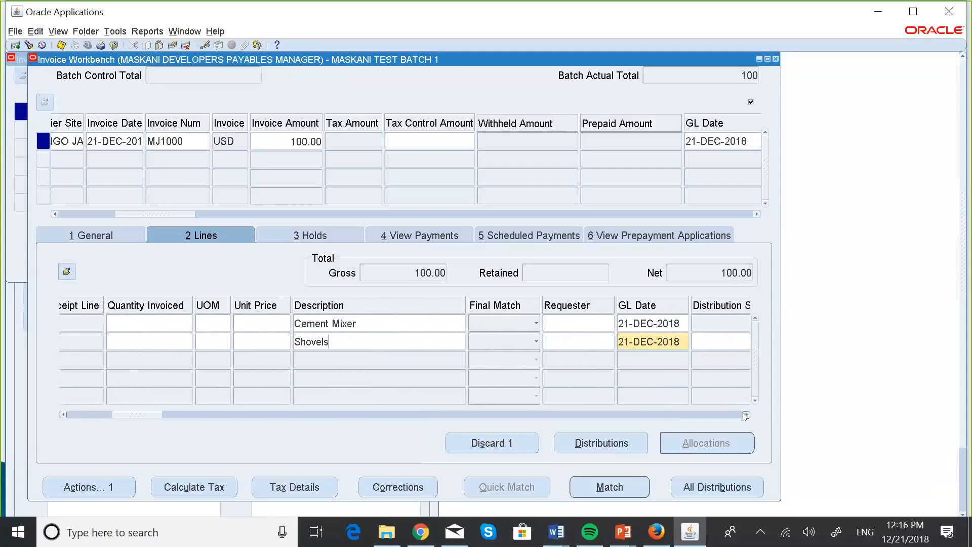
left_click(745, 414)
left_click(746, 414)
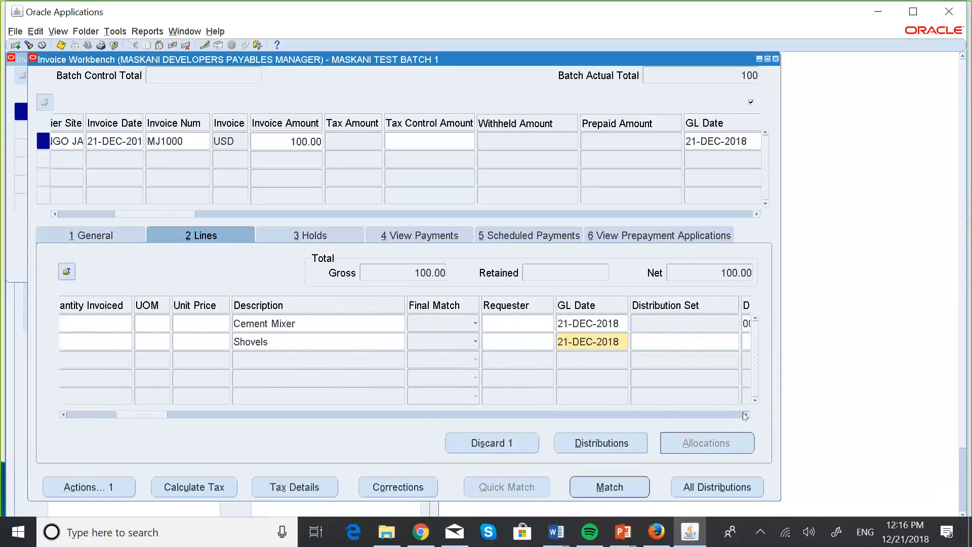
left_click(746, 414)
left_click(746, 414)
left_click(745, 415)
left_click(745, 415)
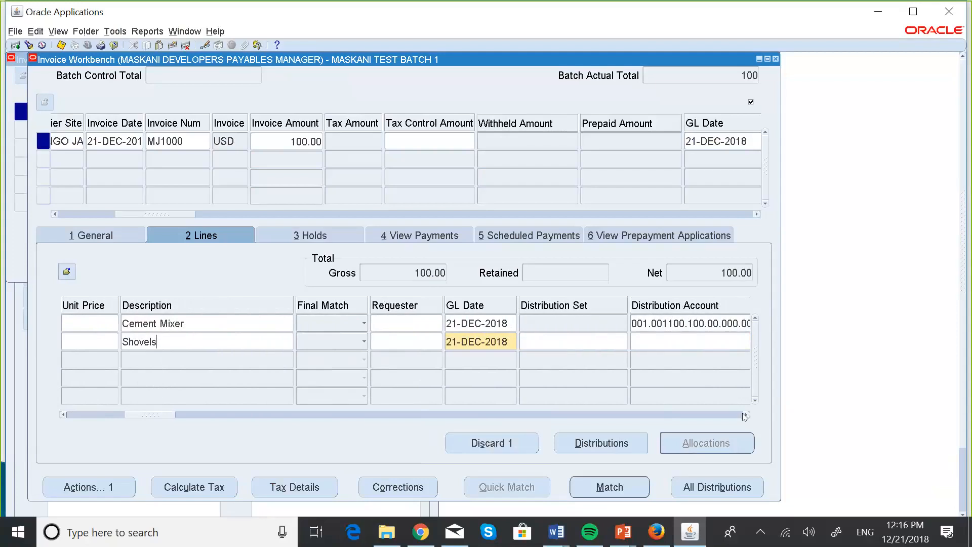
left_click(612, 442)
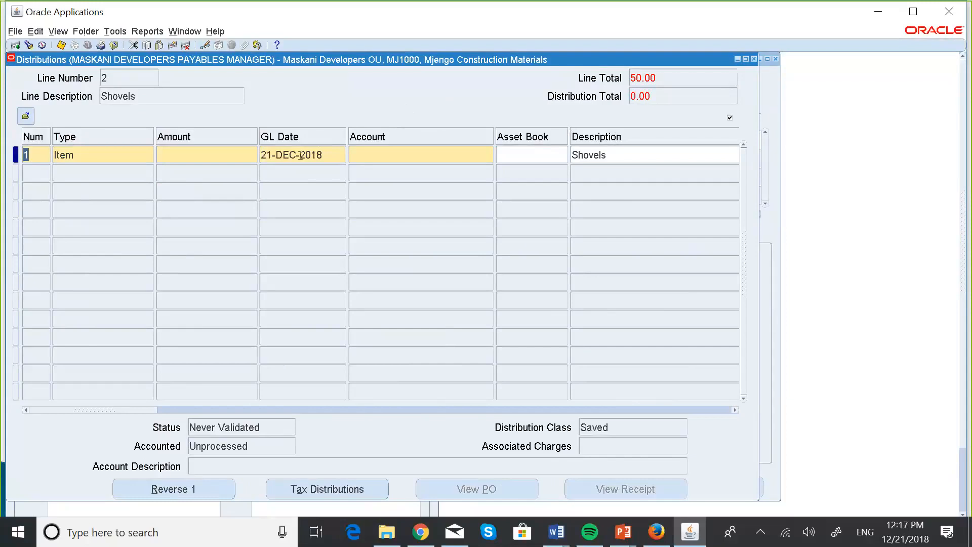
left_click(190, 156)
left_click(32, 171)
left_click(393, 153)
left_click(755, 59)
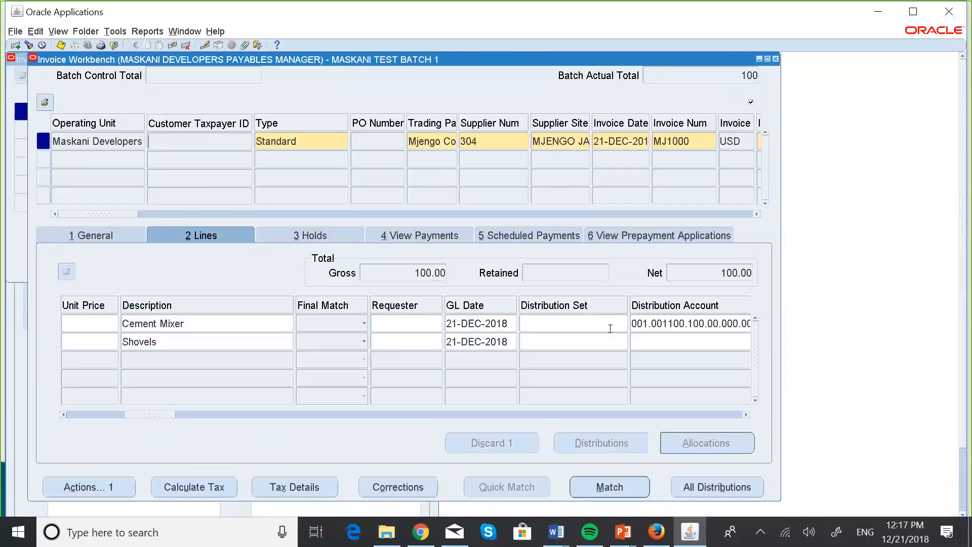
Step: Open the Shovels line's distribution account for entry and set its company segment to 001, Maskani Developers
left_click_drag(747, 416, 748, 418)
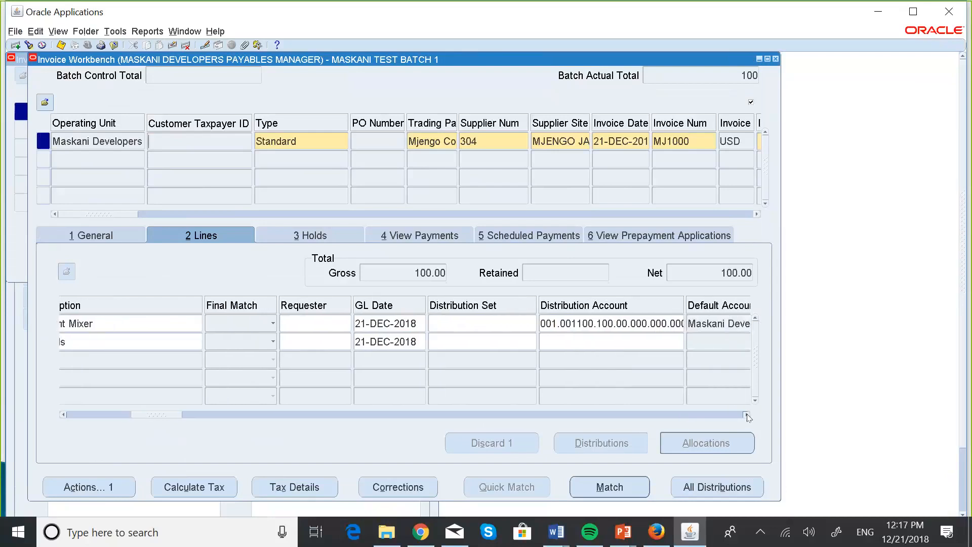
left_click(544, 336)
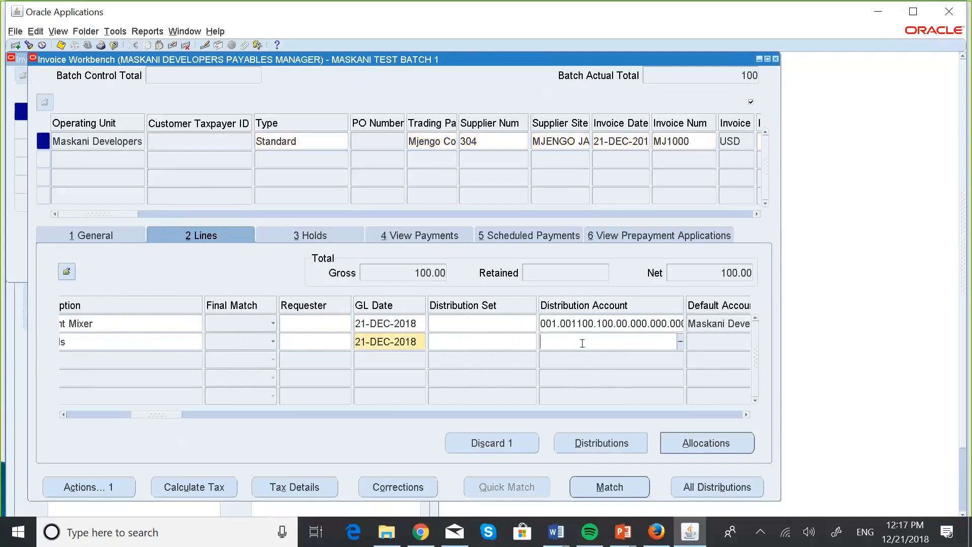
left_click(680, 343)
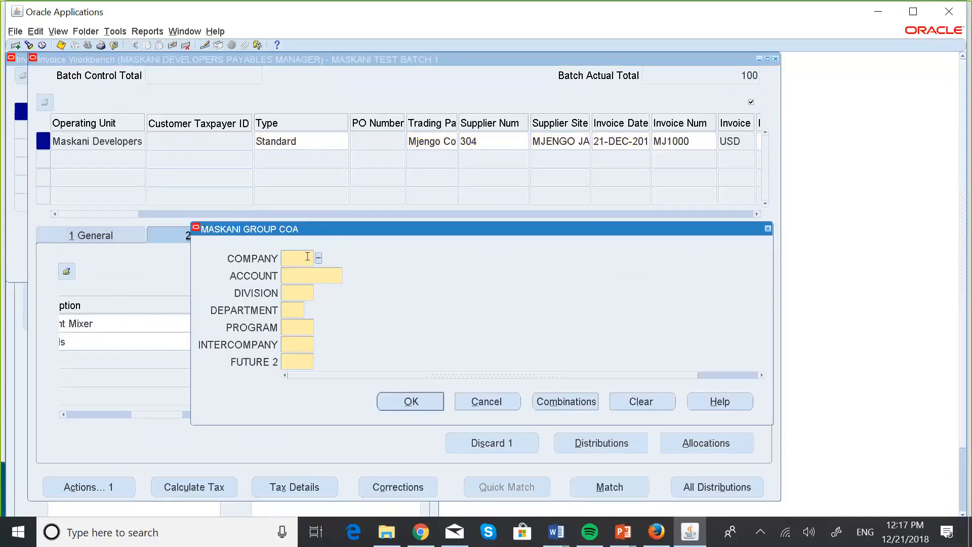
type("001")
left_click(323, 273)
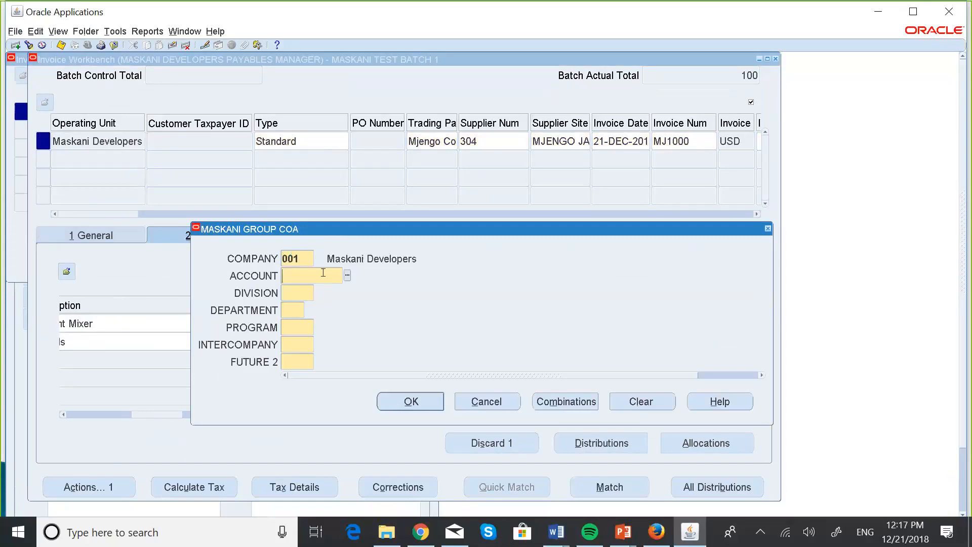
Step: Set the account segment of the Shovels line's distribution account to 005000, Expense
left_click(348, 276)
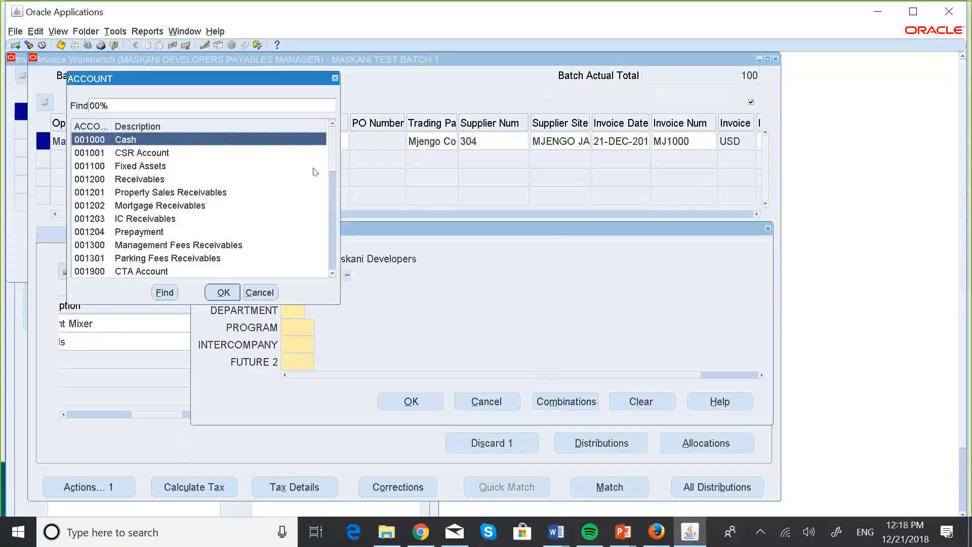
left_click(333, 274)
left_click(333, 274)
left_click(333, 274)
left_click(333, 274)
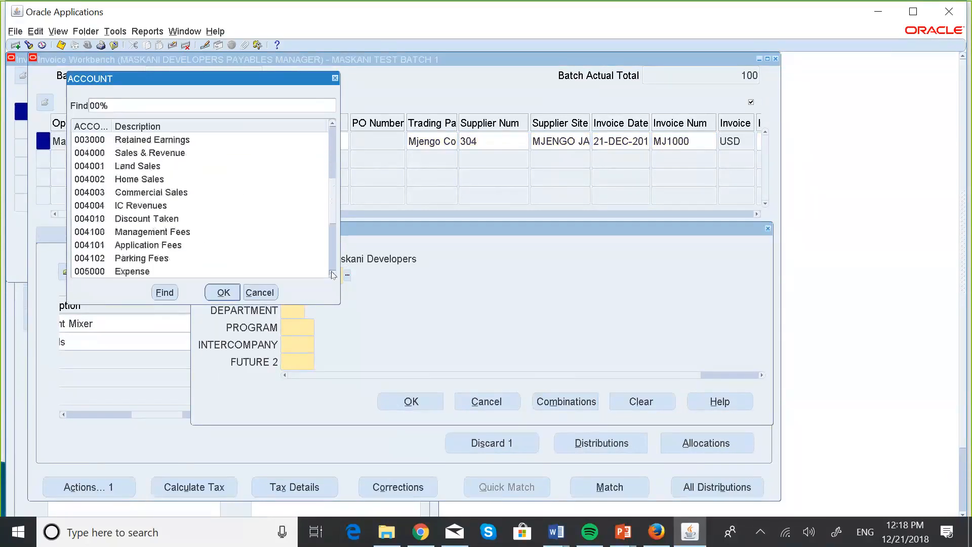
left_click(333, 274)
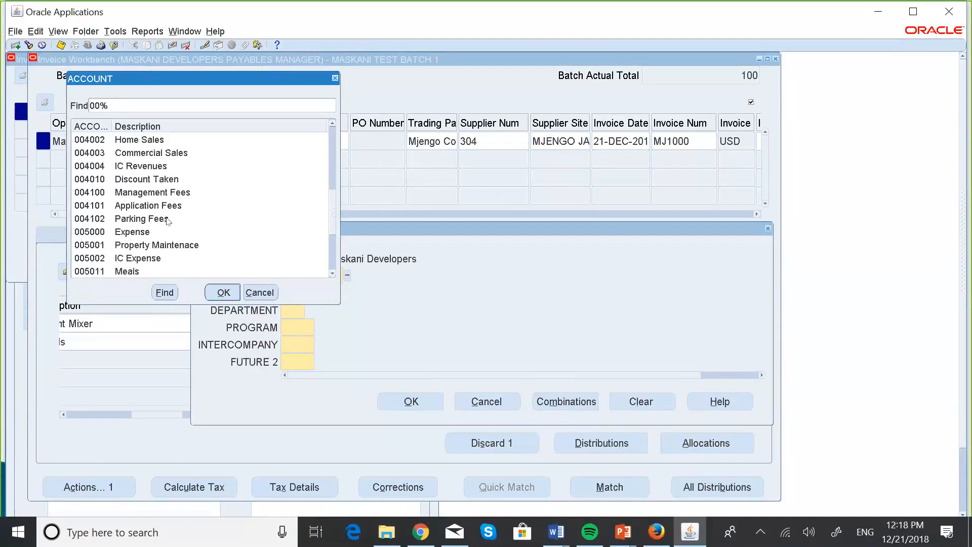
left_click(122, 234)
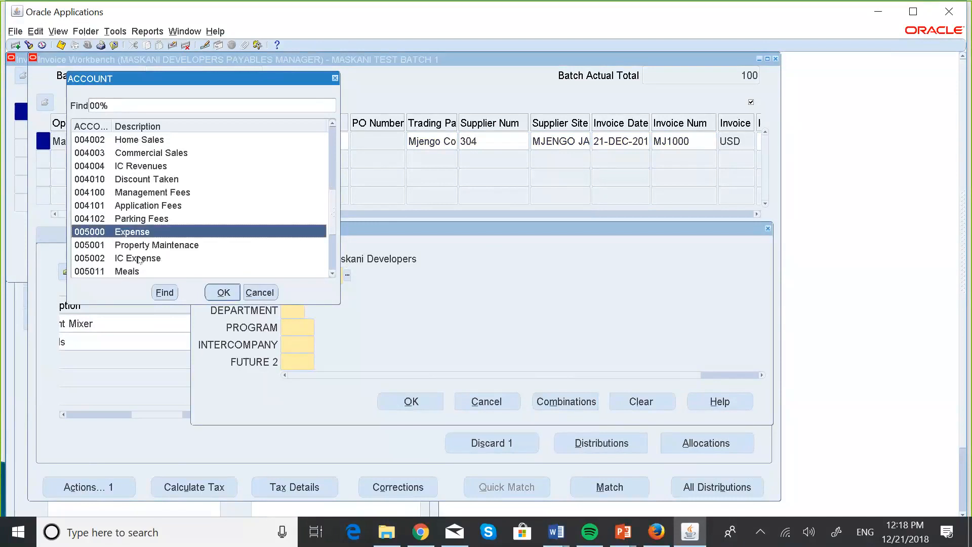
left_click(224, 293)
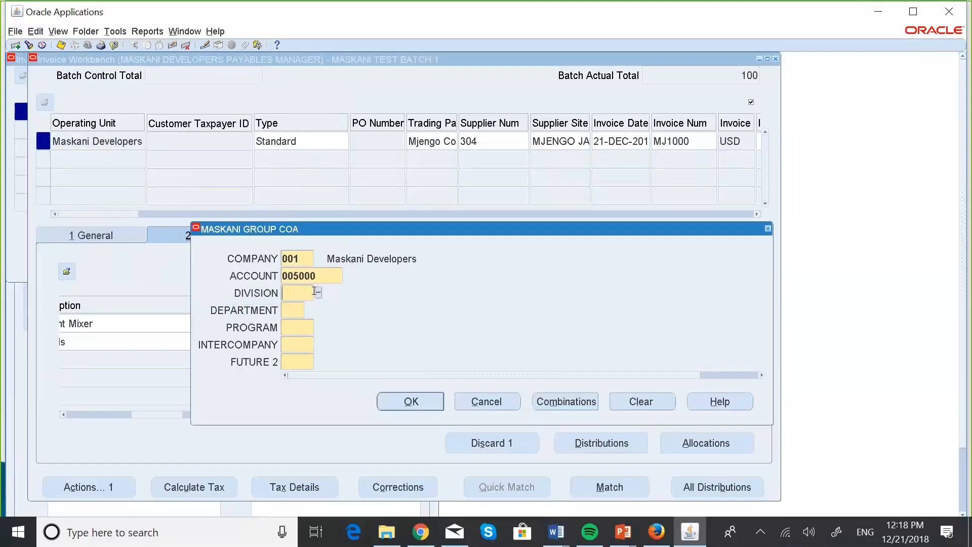
Step: Set the division to 100, Industrial Plants, department to 00, and program, intercompany and future 2 to 000, and accept the account combination
left_click(318, 292)
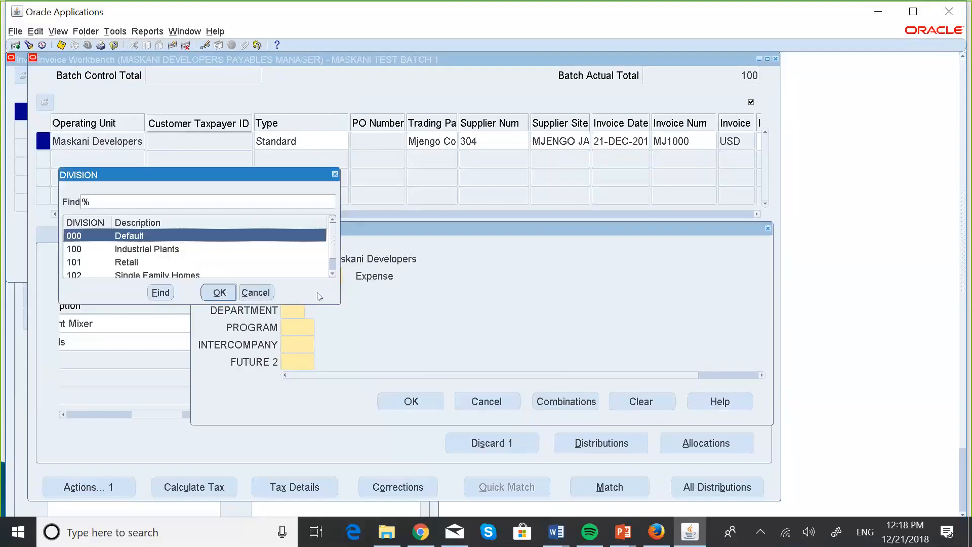
left_click(163, 249)
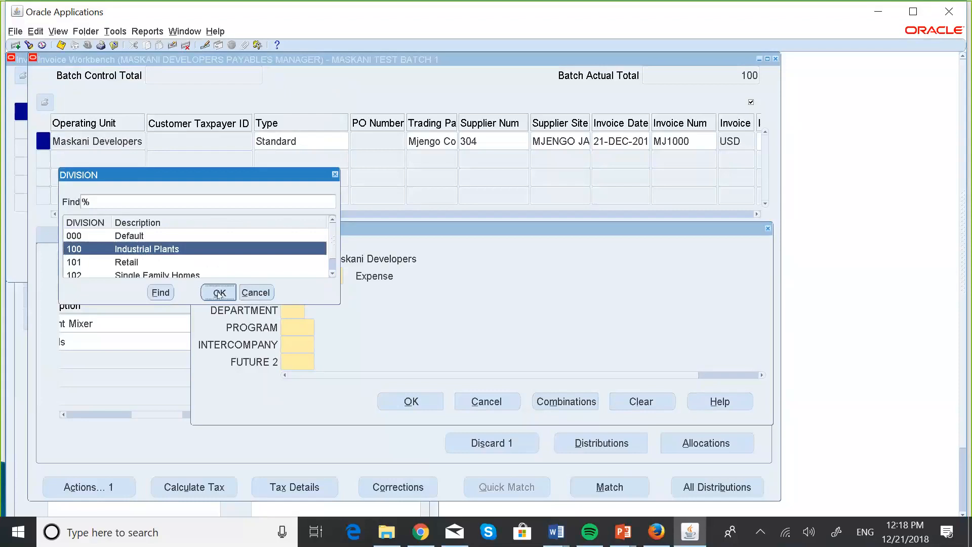
left_click(250, 297)
type("0")
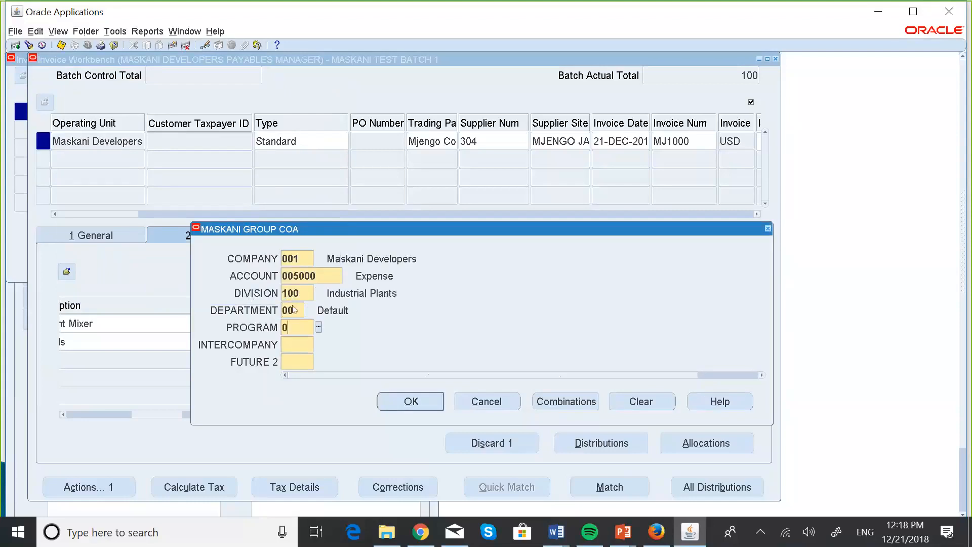
type("0000000000")
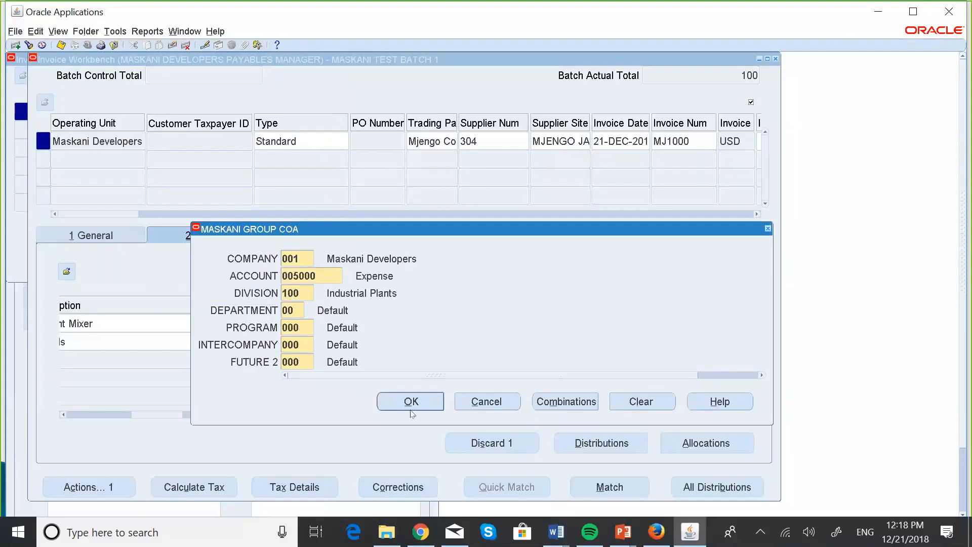
left_click(411, 400)
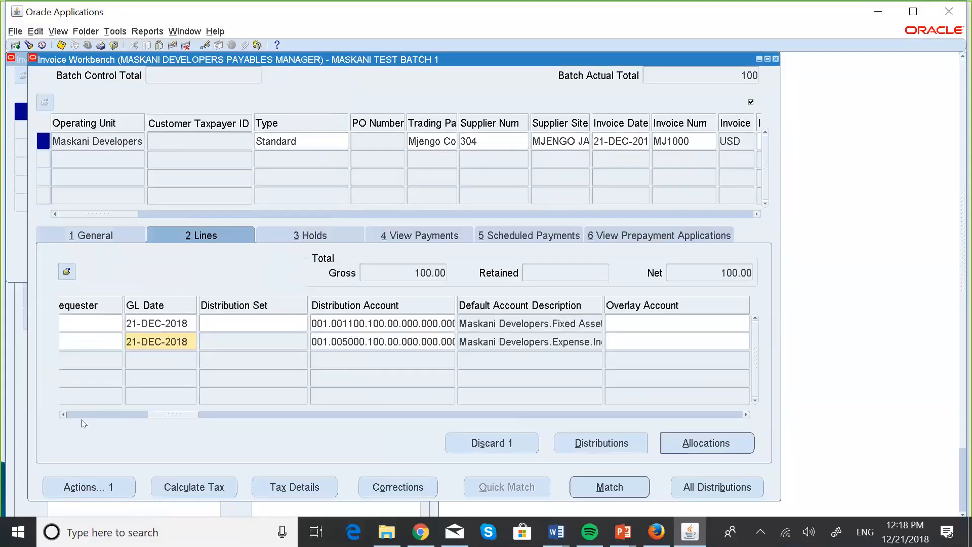
Step: Save invoice MJ1000 with its two Item lines
left_click(63, 415)
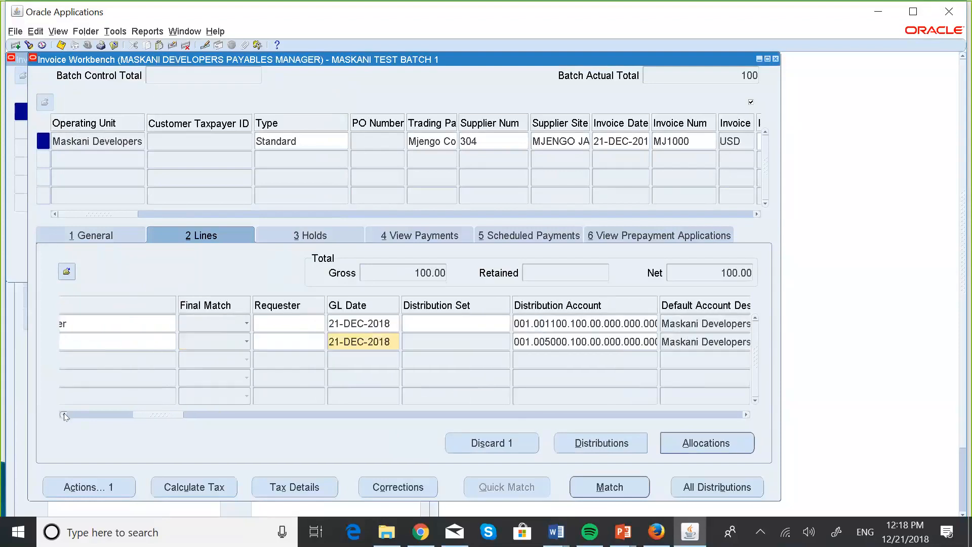
left_click_drag(63, 414, 63, 415)
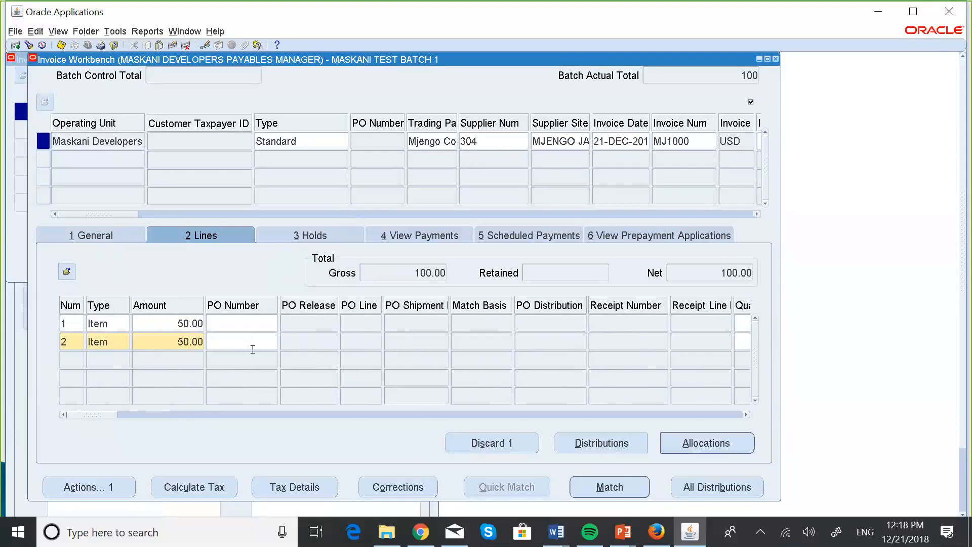
left_click(62, 46)
Step: Review the Cement Mixer line's default account description and its distribution, and return to the invoice's general summary
left_click_drag(749, 414, 746, 415)
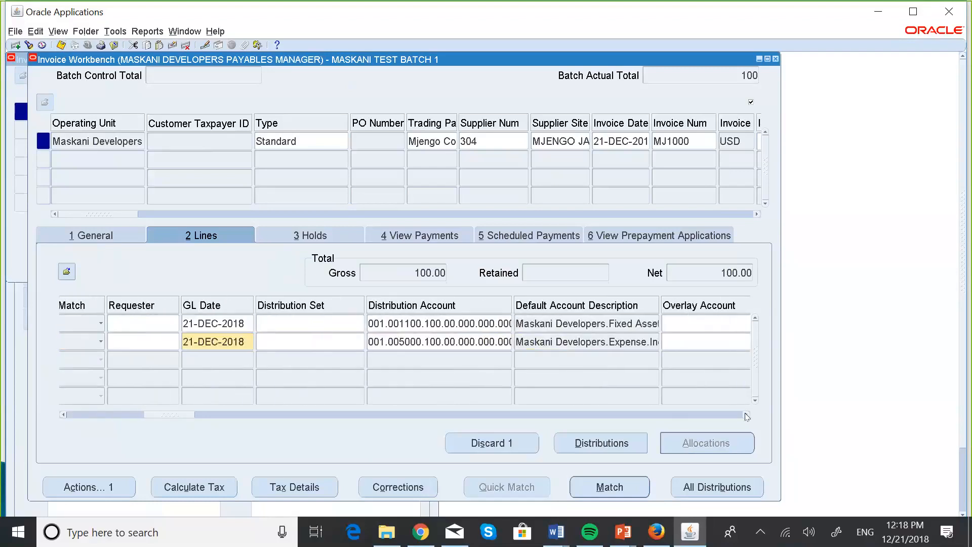
left_click(562, 322)
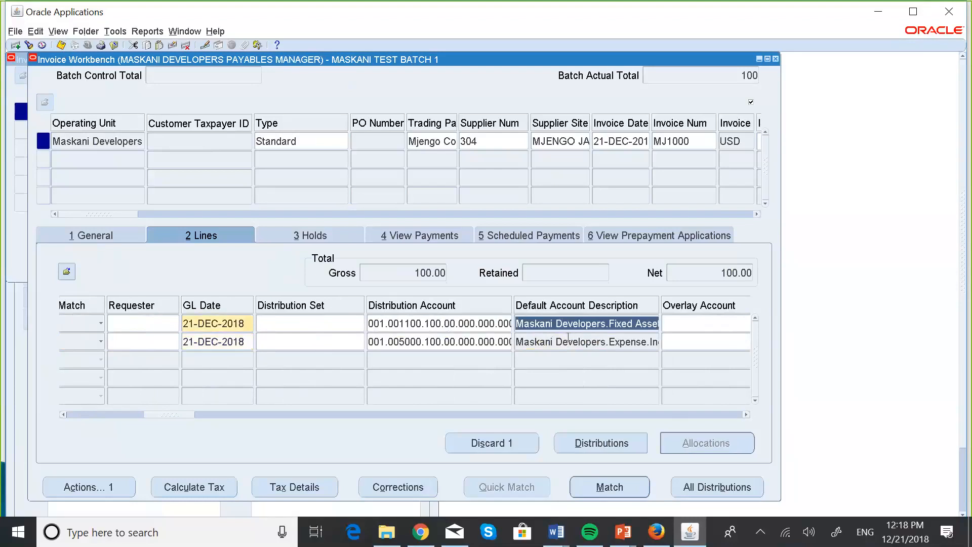
left_click(609, 439)
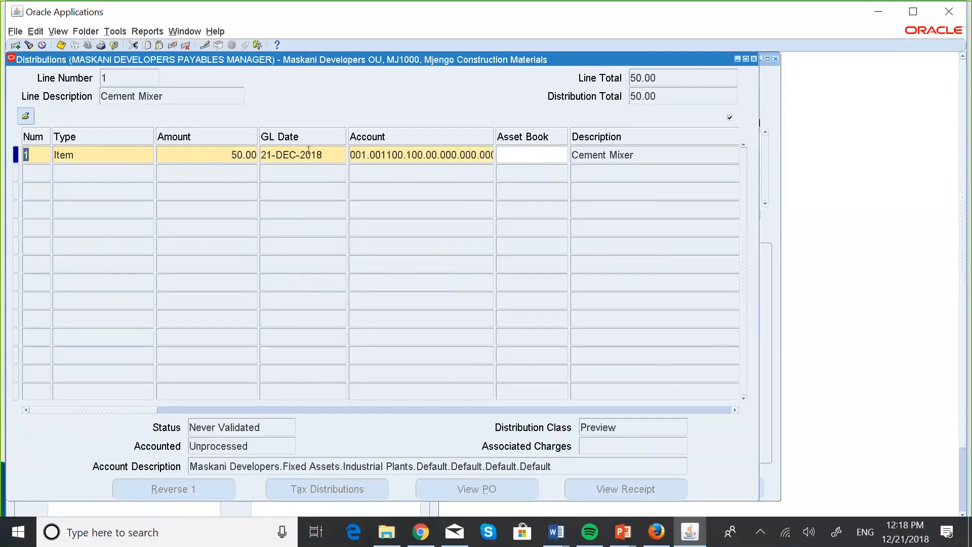
left_click(753, 59)
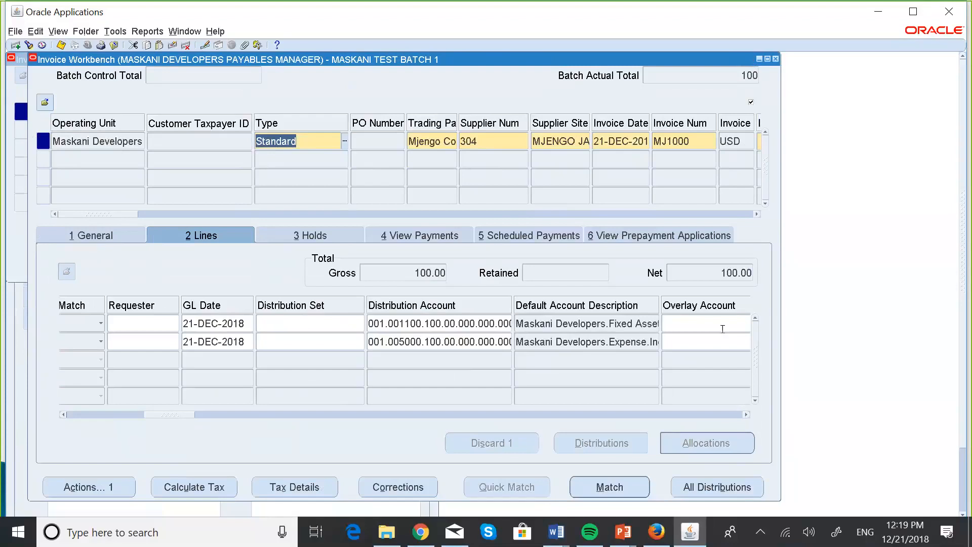
left_click(127, 235)
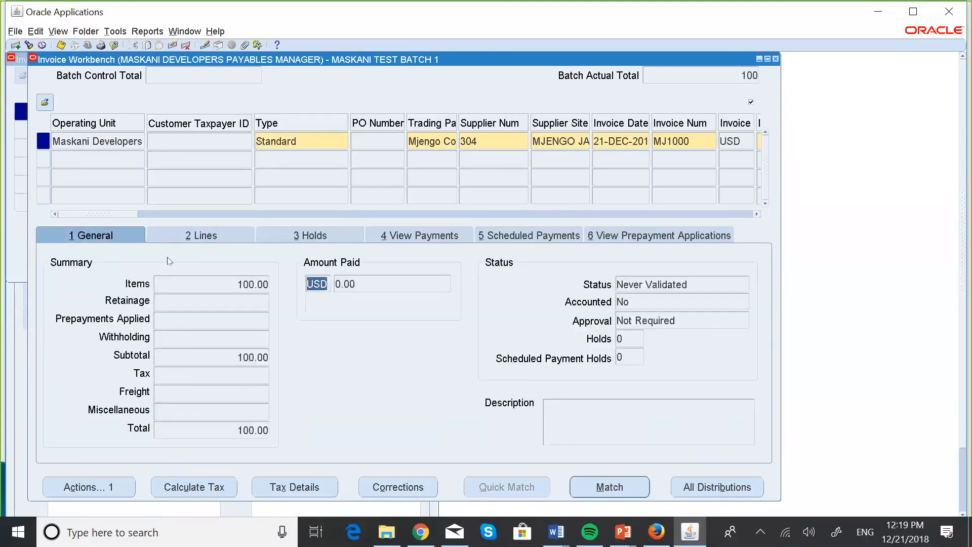